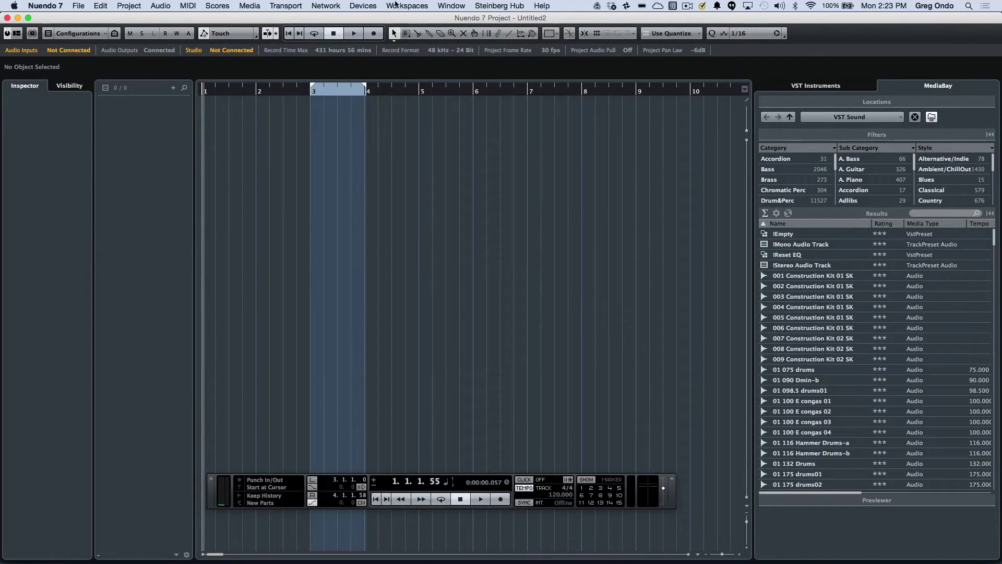
# Step: Check the available audio drivers in Device Setup, keeping Built-in Audio unchanged
pyautogui.click(363, 5)
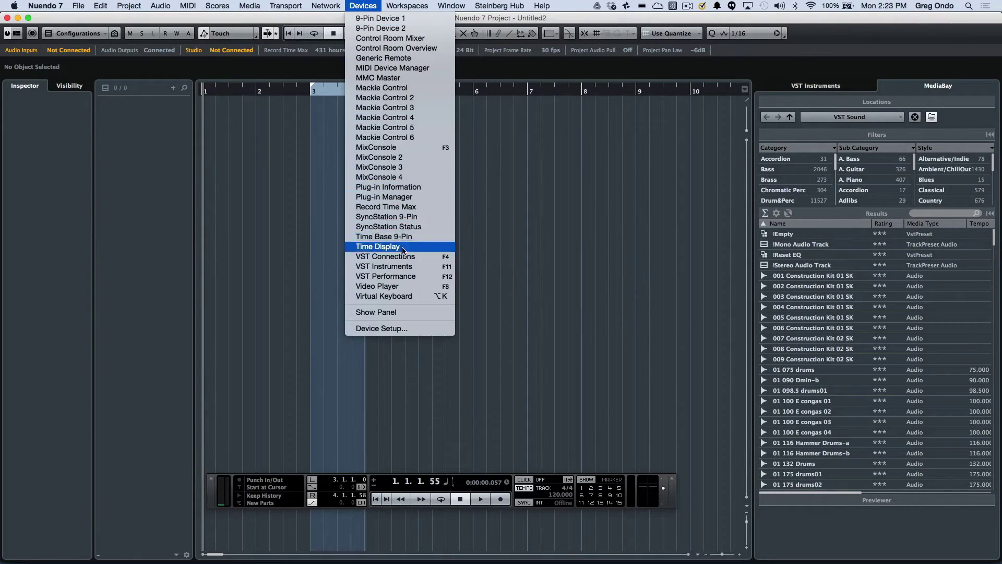
pyautogui.click(399, 327)
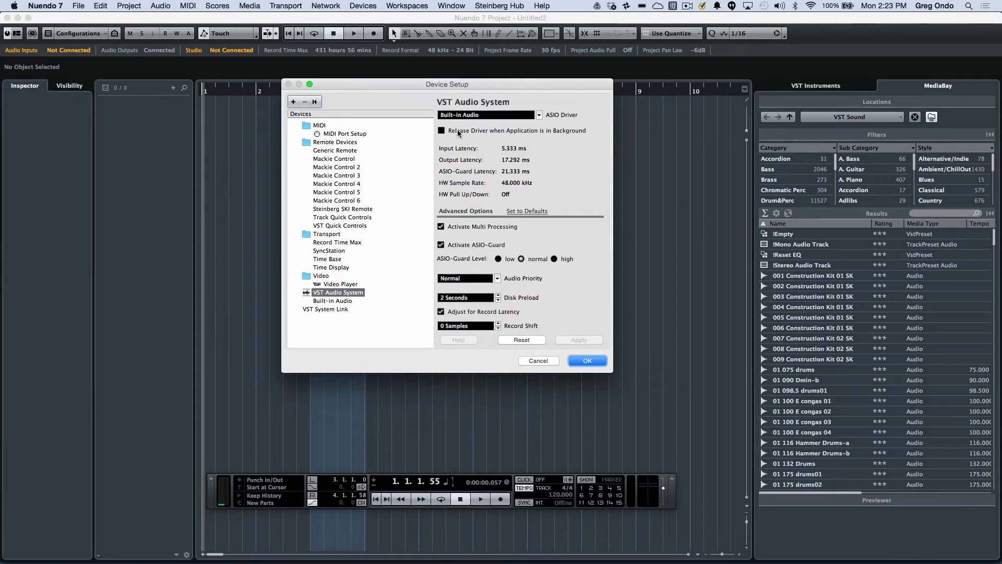
pyautogui.click(539, 116)
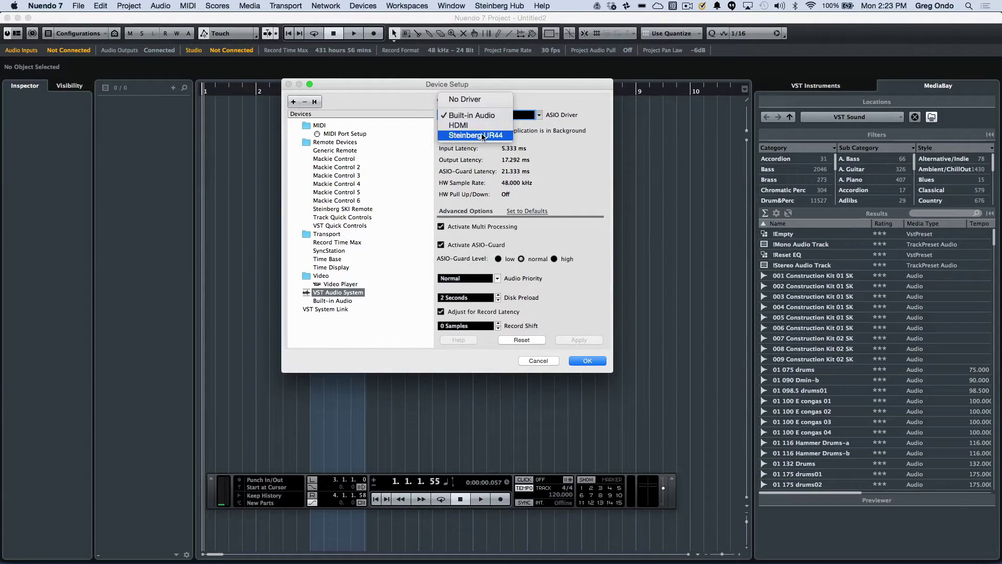
pyautogui.click(576, 177)
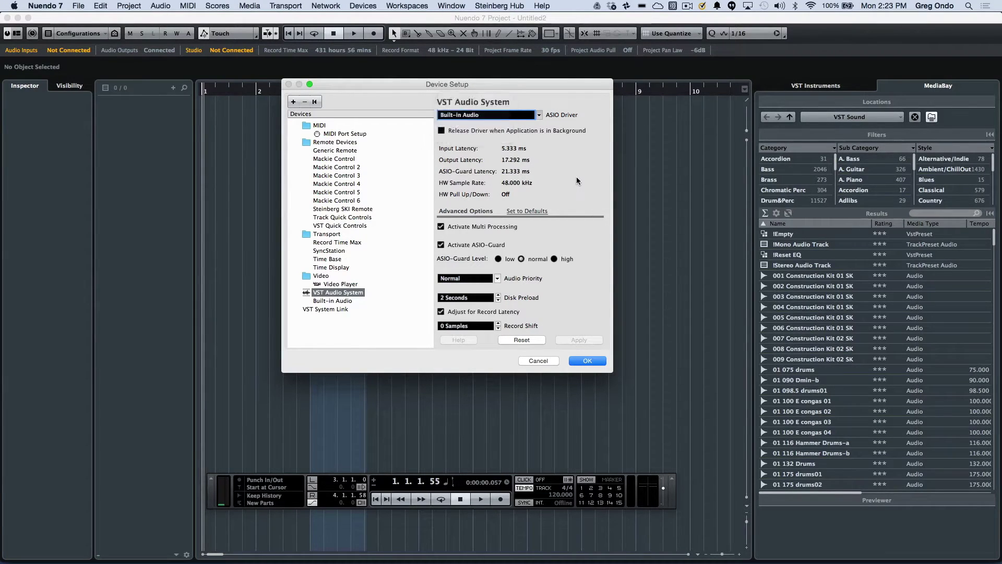
pyautogui.click(545, 361)
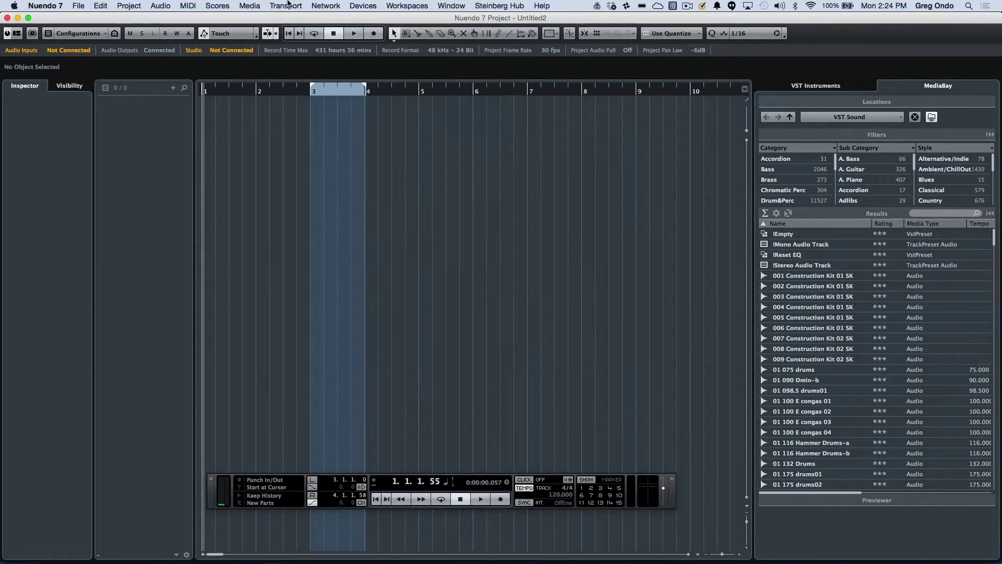
# Step: Review the audio output routing, keeping Built-in Audio 2 on the Right channel
pyautogui.click(363, 6)
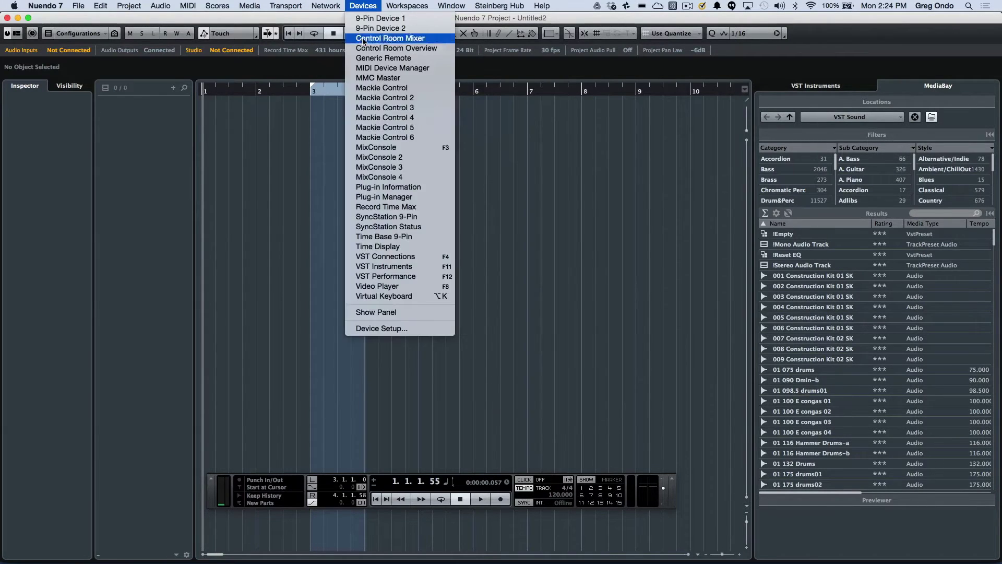
pyautogui.click(400, 257)
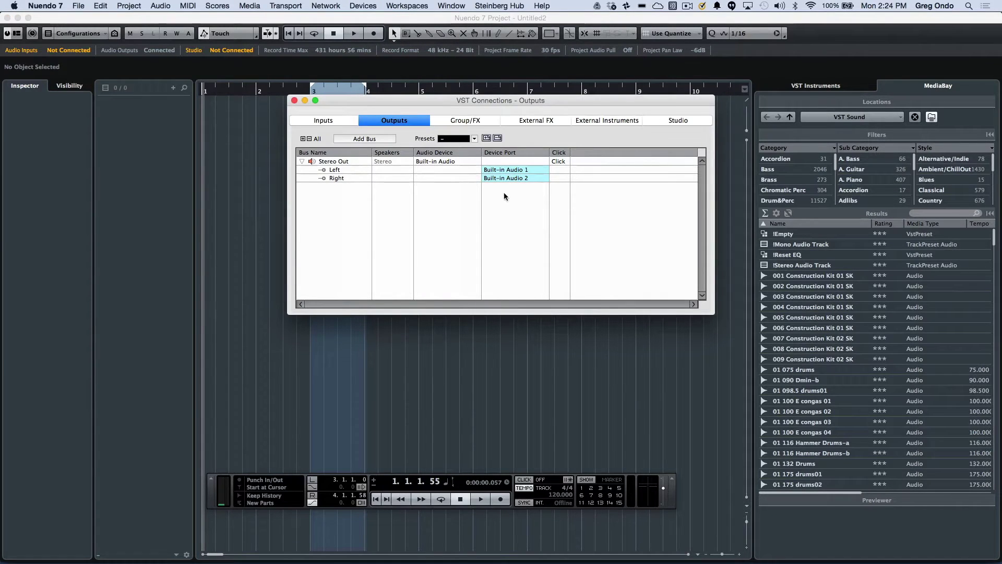
pyautogui.click(511, 169)
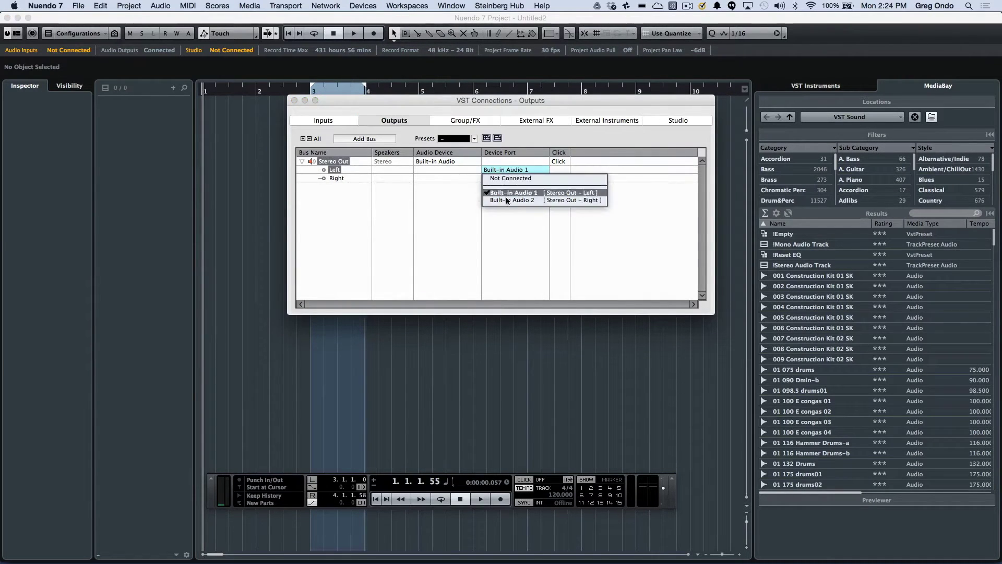
pyautogui.click(511, 178)
pyautogui.click(509, 208)
# Step: Browse the output bus presets and add-bus options without adding a bus, and close routing
pyautogui.click(474, 138)
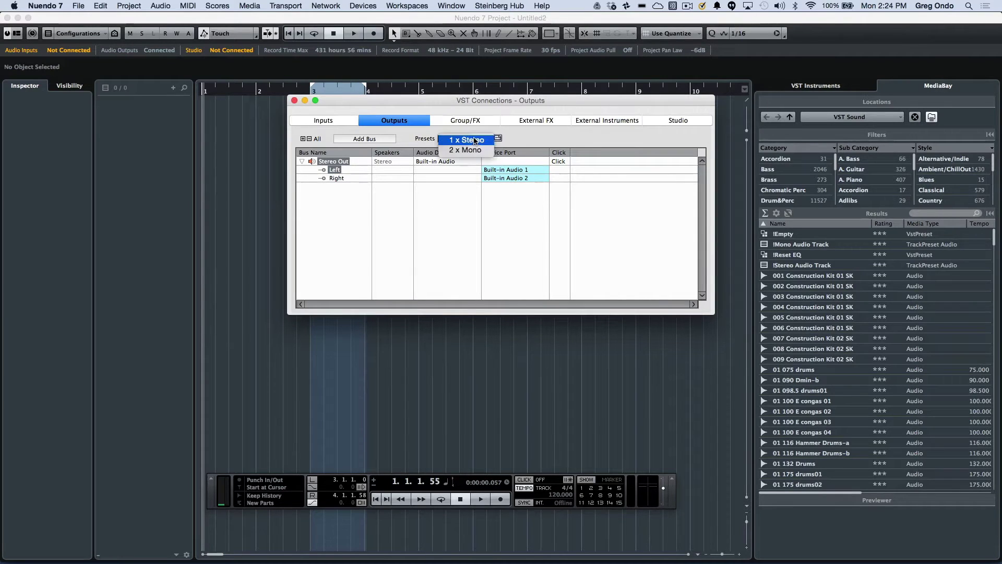
pyautogui.click(435, 210)
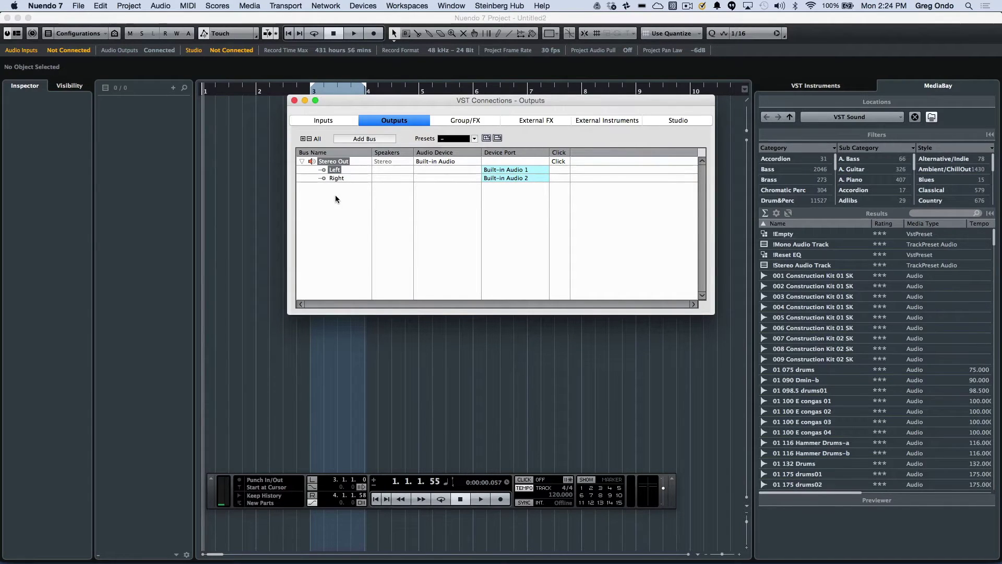
pyautogui.rightClick(336, 196)
pyautogui.moveTo(381, 218)
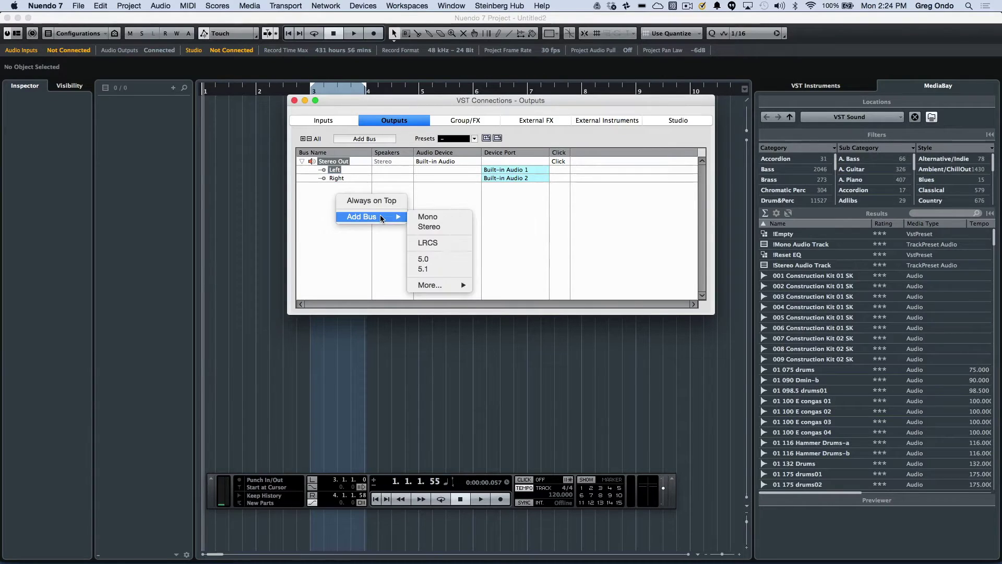
pyautogui.moveTo(452, 285)
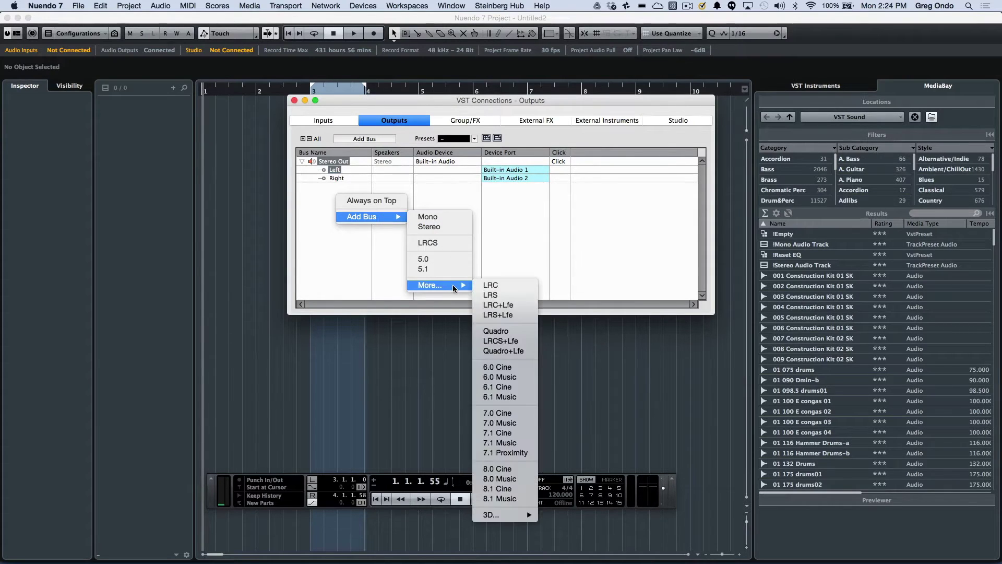
pyautogui.moveTo(486, 515)
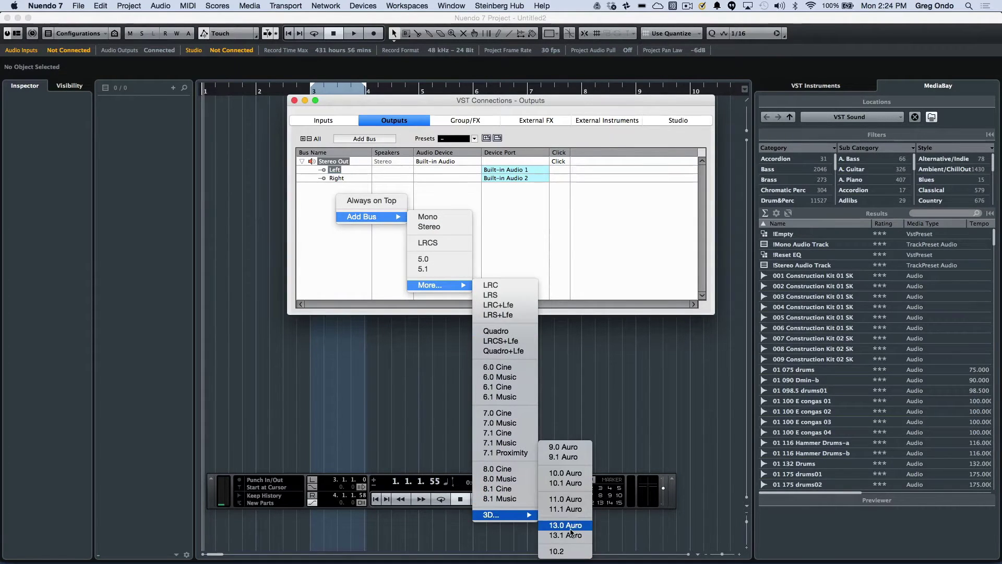
pyautogui.click(622, 237)
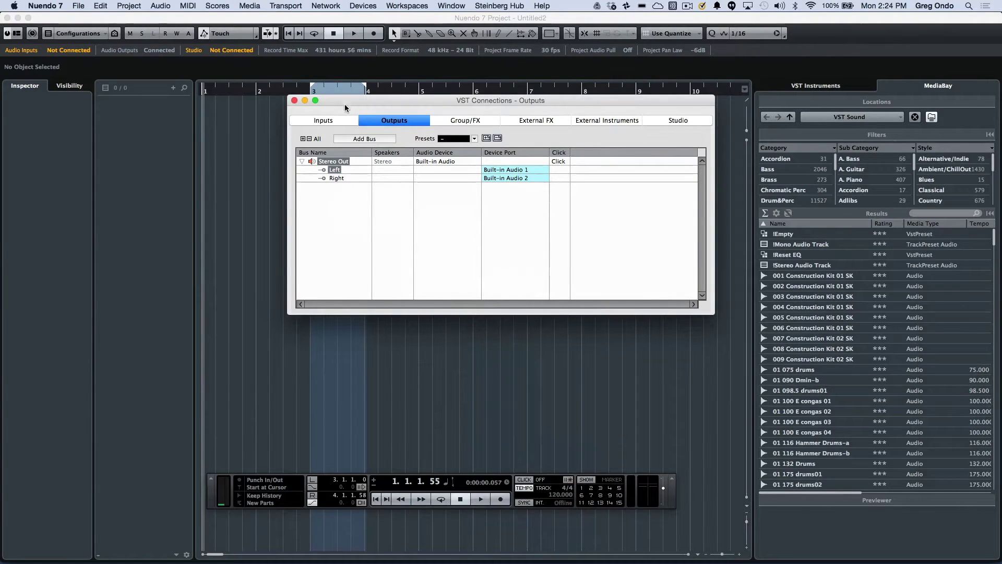
pyautogui.click(294, 100)
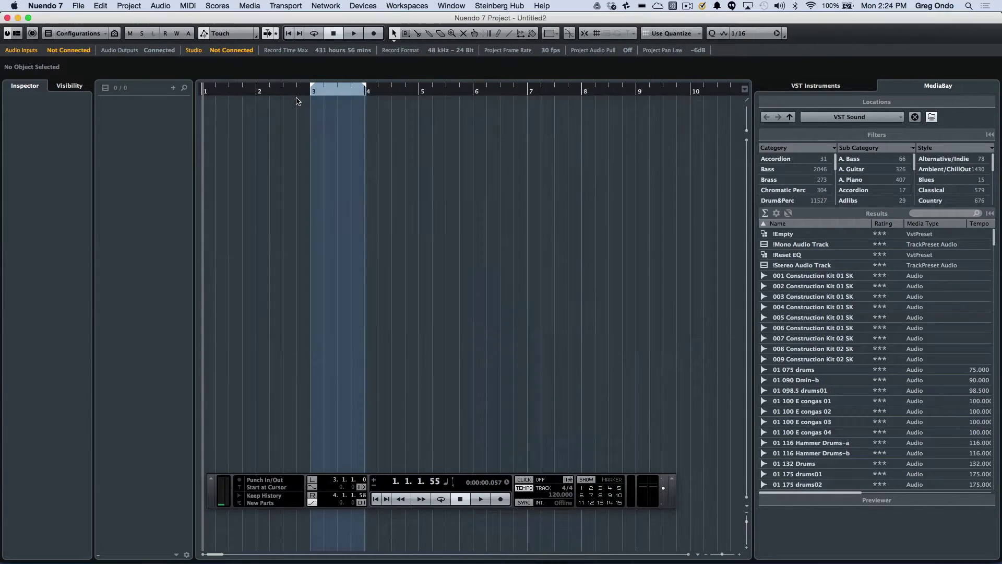
# Step: Add a Mackie Control remote device with its MIDI input unconnected, and confirm Device Setup
pyautogui.click(363, 6)
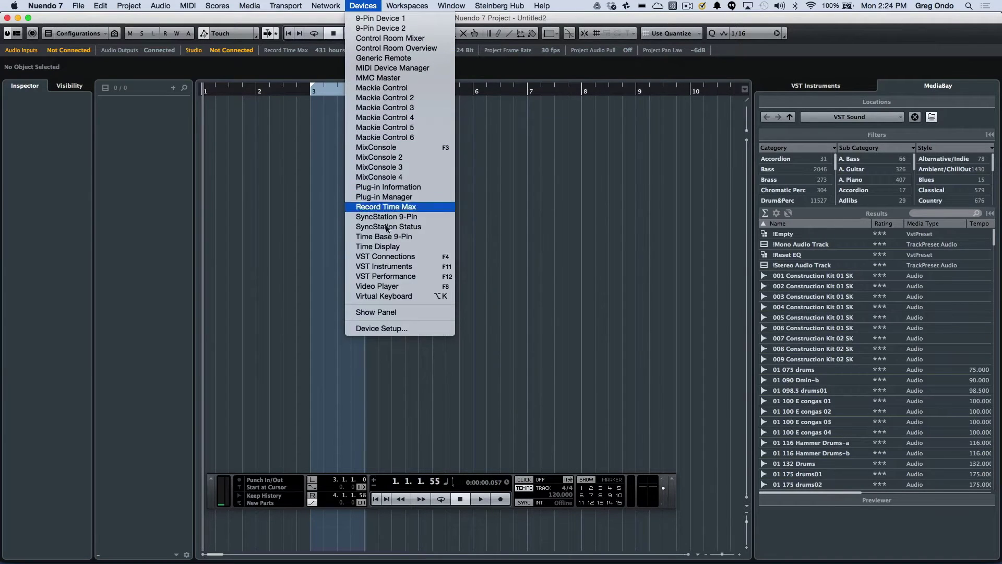
pyautogui.click(394, 328)
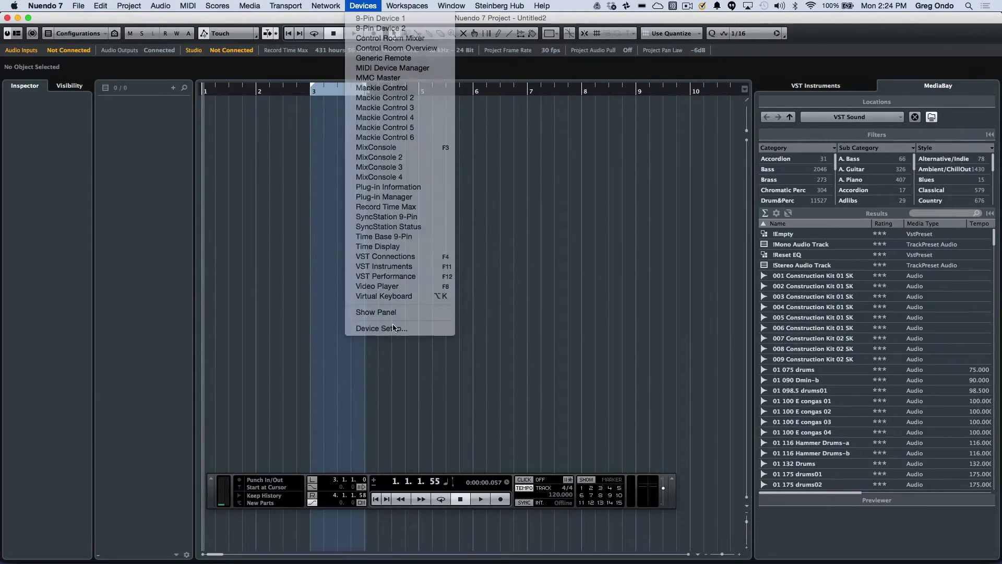
pyautogui.click(294, 102)
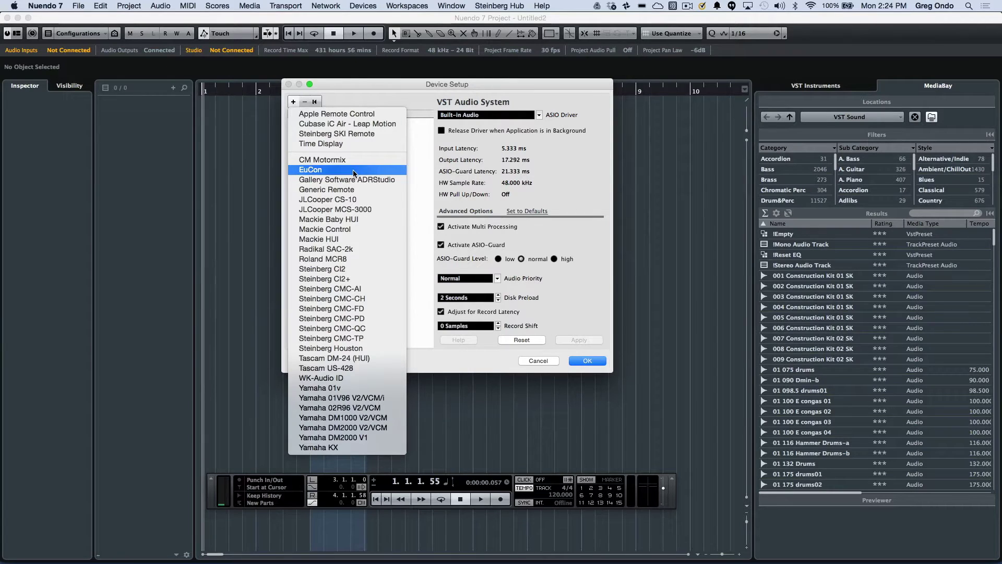
pyautogui.click(358, 230)
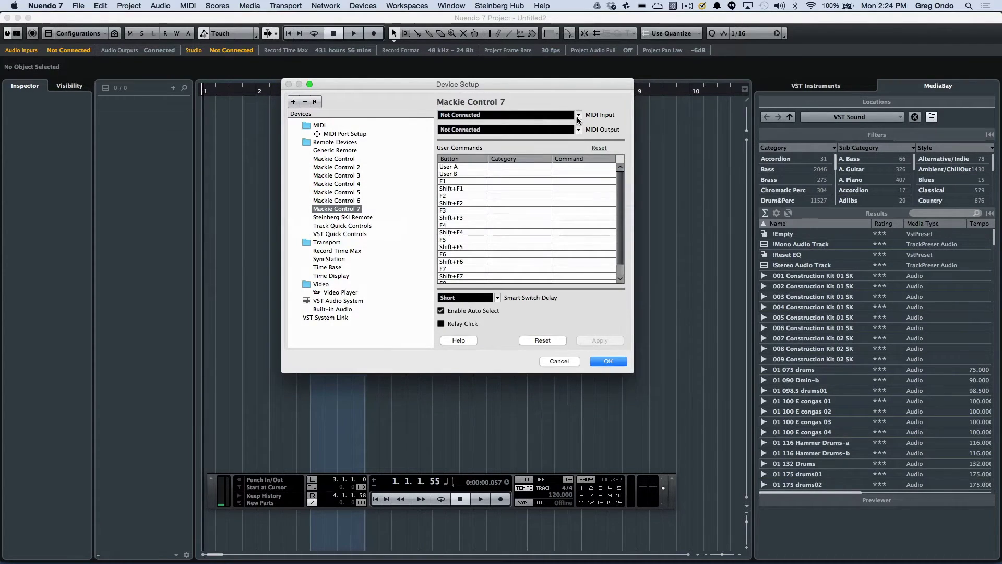
pyautogui.click(577, 116)
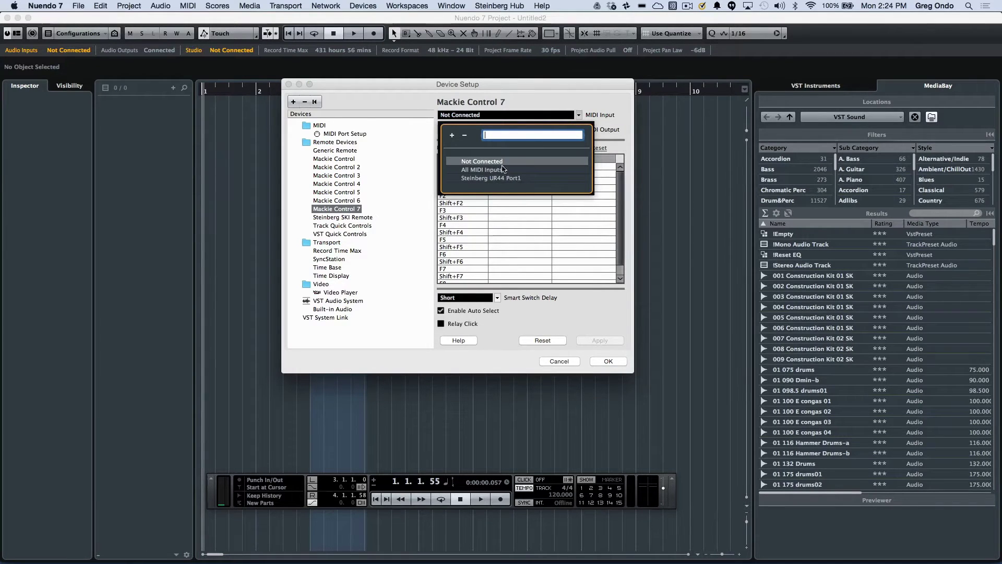
pyautogui.click(553, 98)
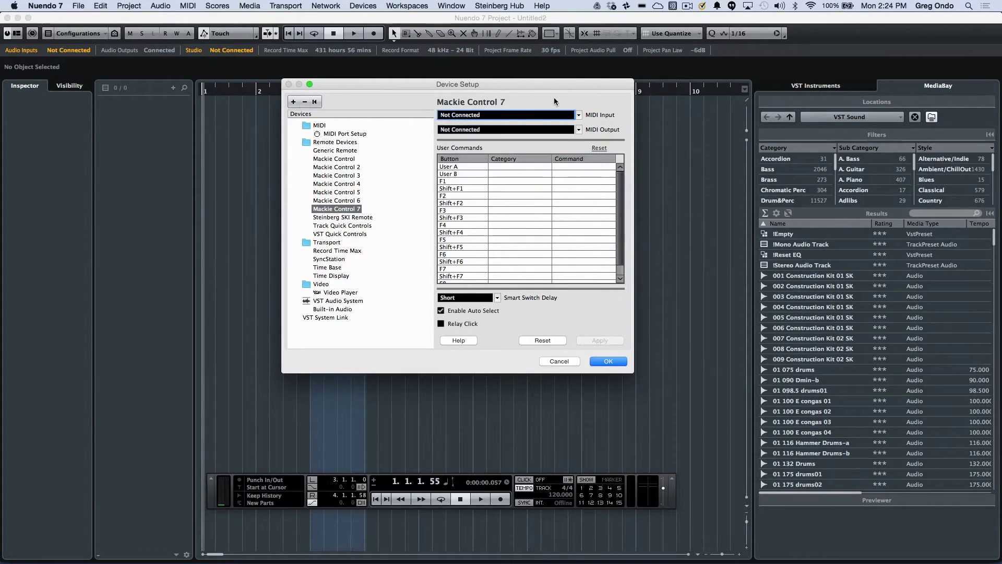
pyautogui.click(339, 135)
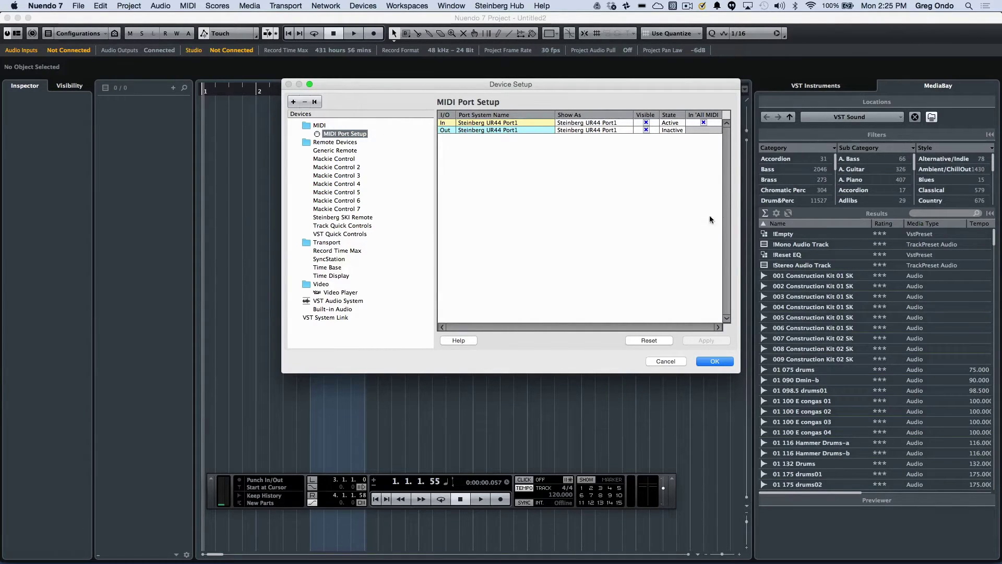
pyautogui.click(715, 361)
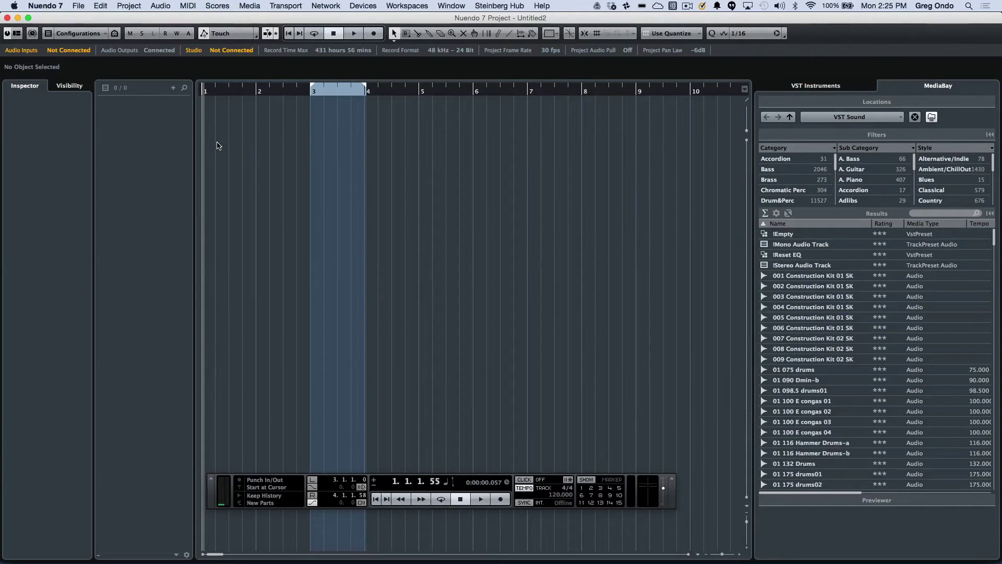
# Step: In Project Setup, keep 30 fps frame rate, pull-up/pull-down off and Bars+Beats display
pyautogui.click(128, 6)
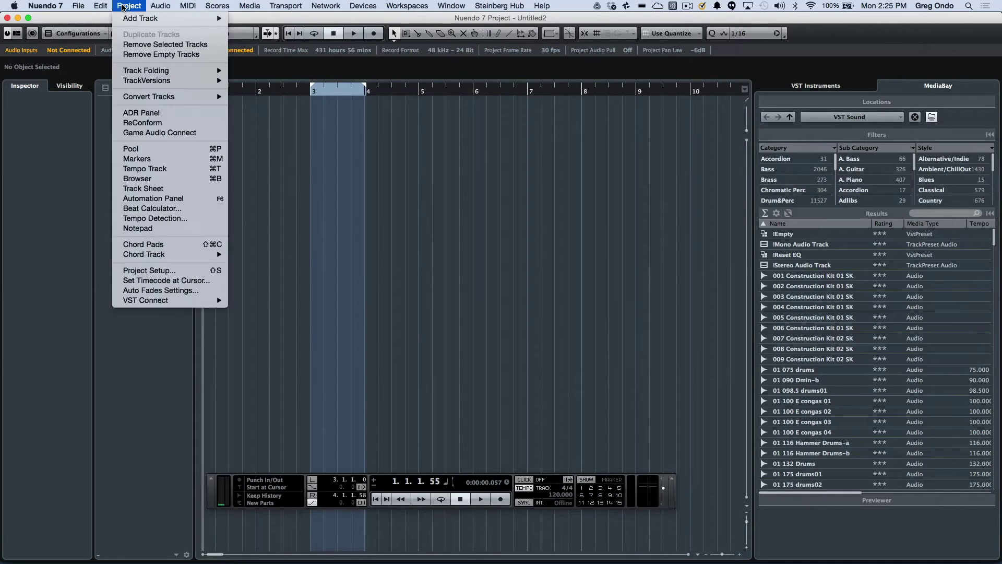
pyautogui.click(149, 269)
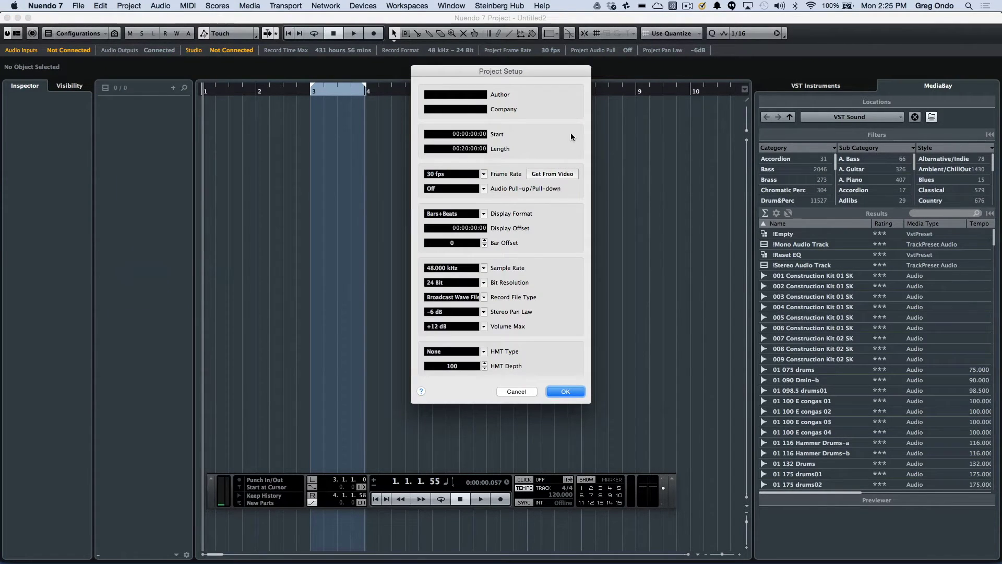
pyautogui.click(477, 174)
pyautogui.click(490, 173)
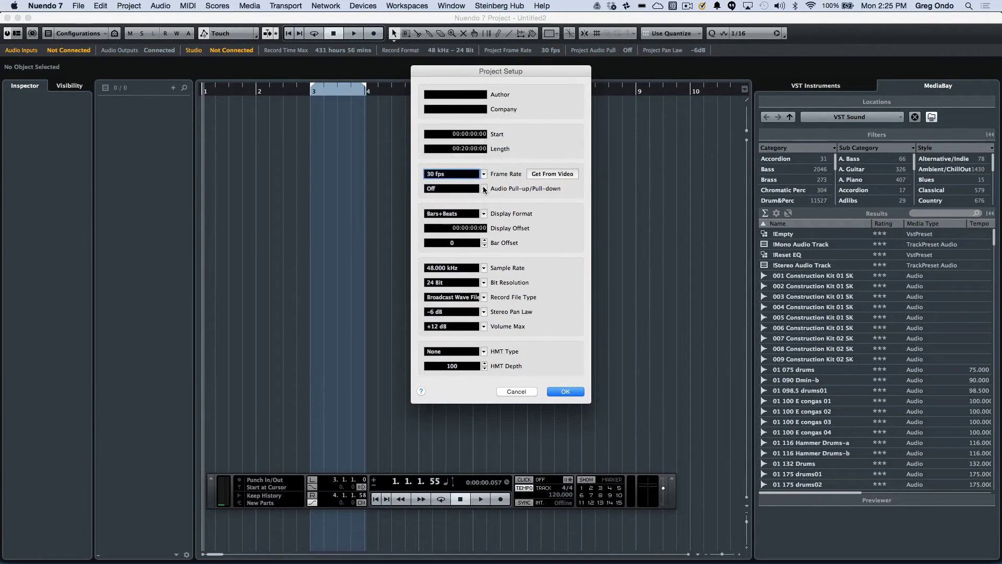
pyautogui.click(484, 189)
pyautogui.click(493, 186)
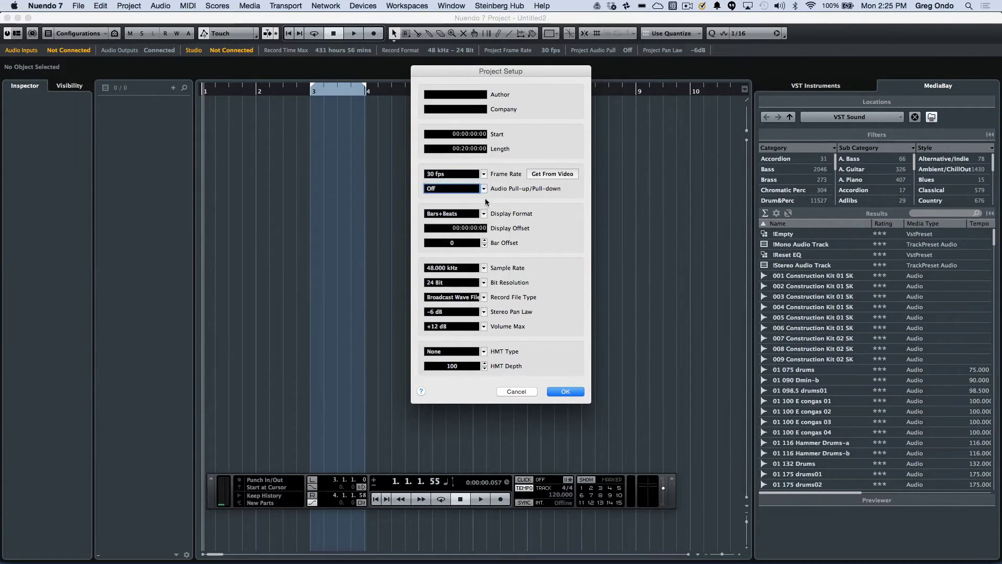
pyautogui.click(484, 214)
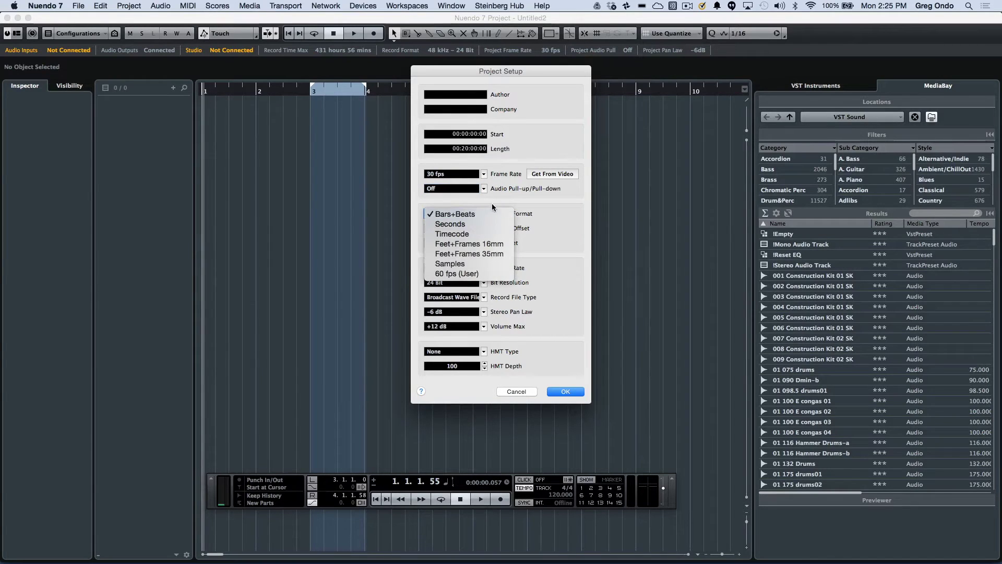
pyautogui.click(495, 199)
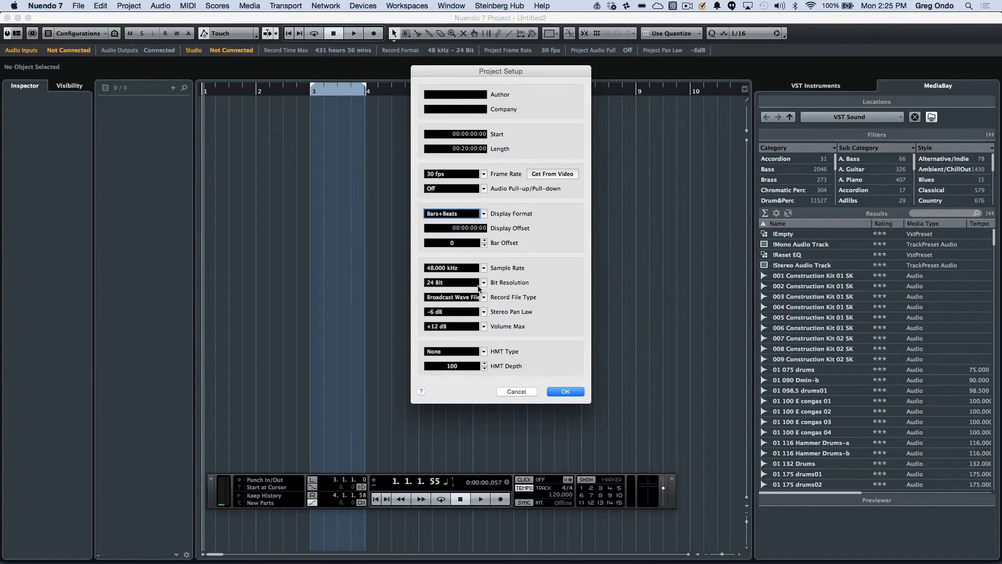
# Step: Keep 48 kHz sample rate, 24-bit resolution and -6 dB pan law, and confirm
pyautogui.click(486, 267)
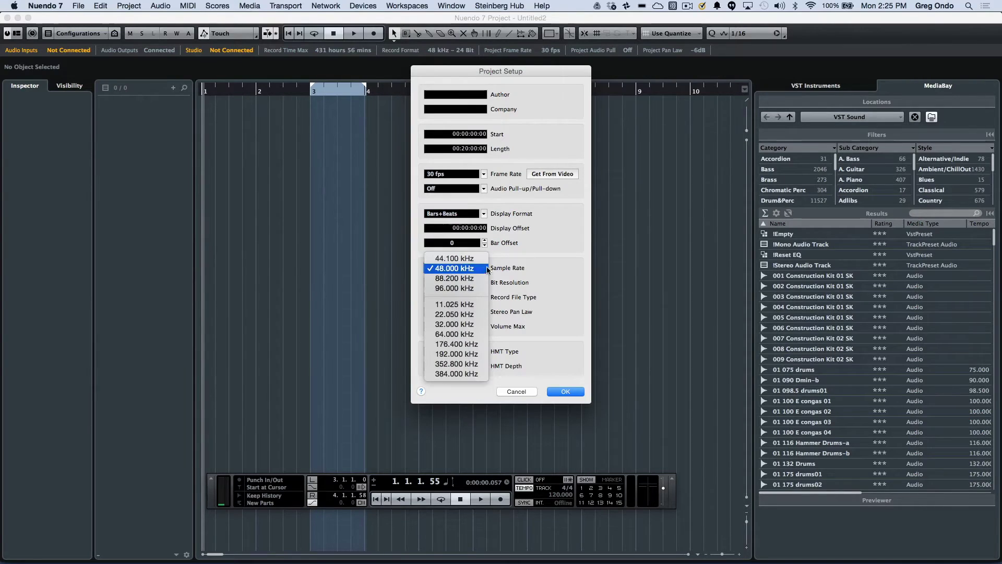
pyautogui.click(555, 261)
pyautogui.click(484, 282)
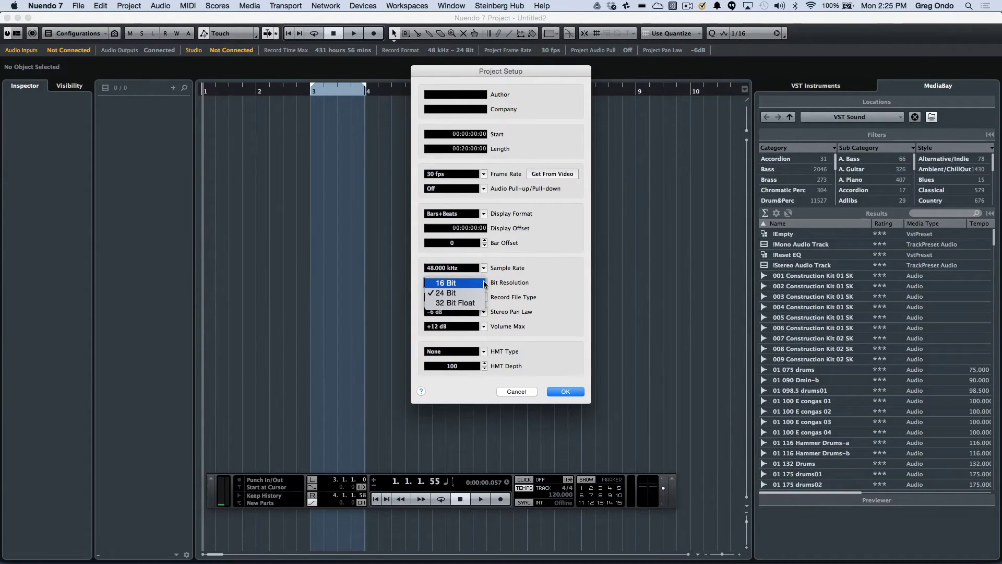
pyautogui.click(486, 315)
pyautogui.click(486, 313)
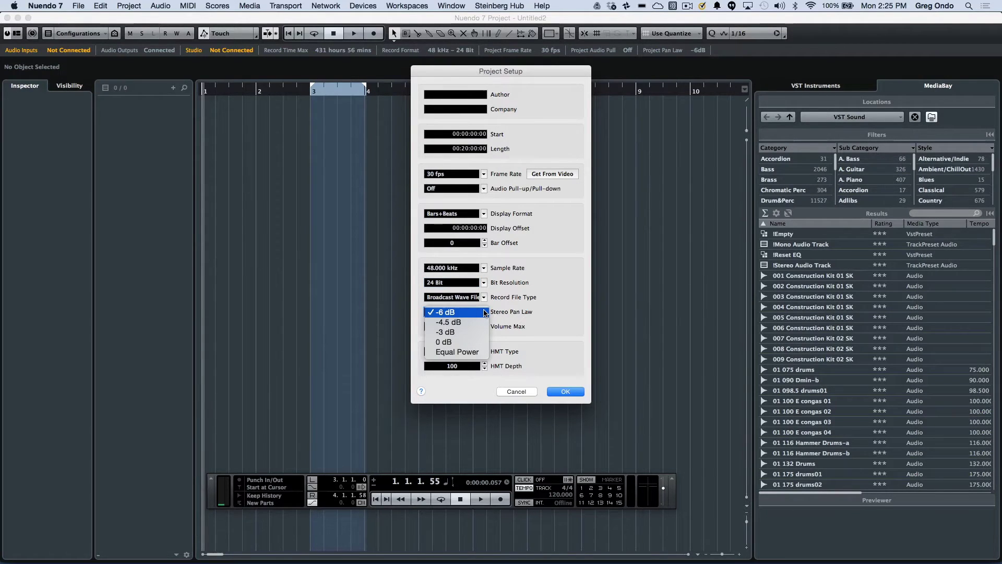
pyautogui.click(568, 393)
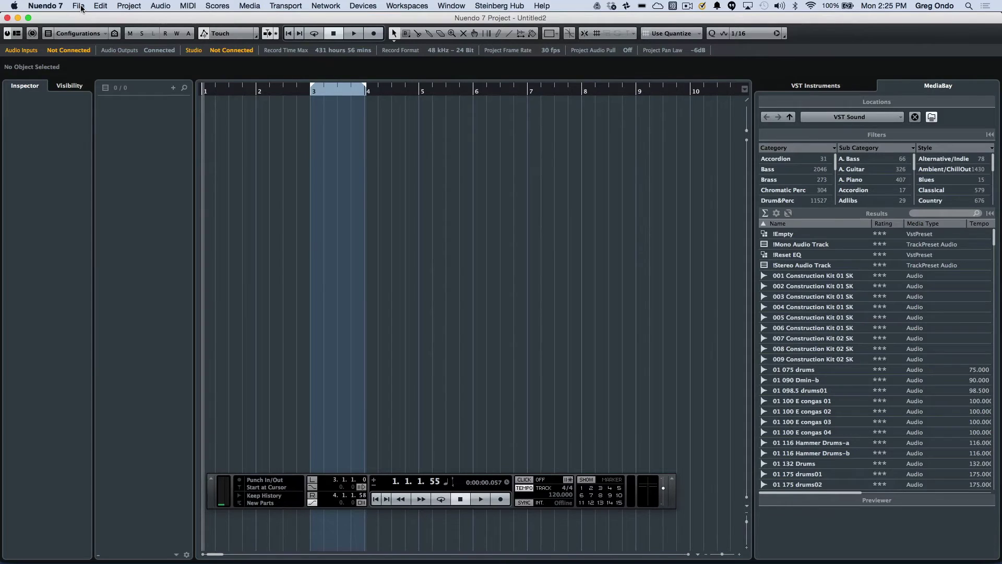
# Step: Create an empty project with Prompt for project location, placing it in the test 1 folder
pyautogui.click(79, 6)
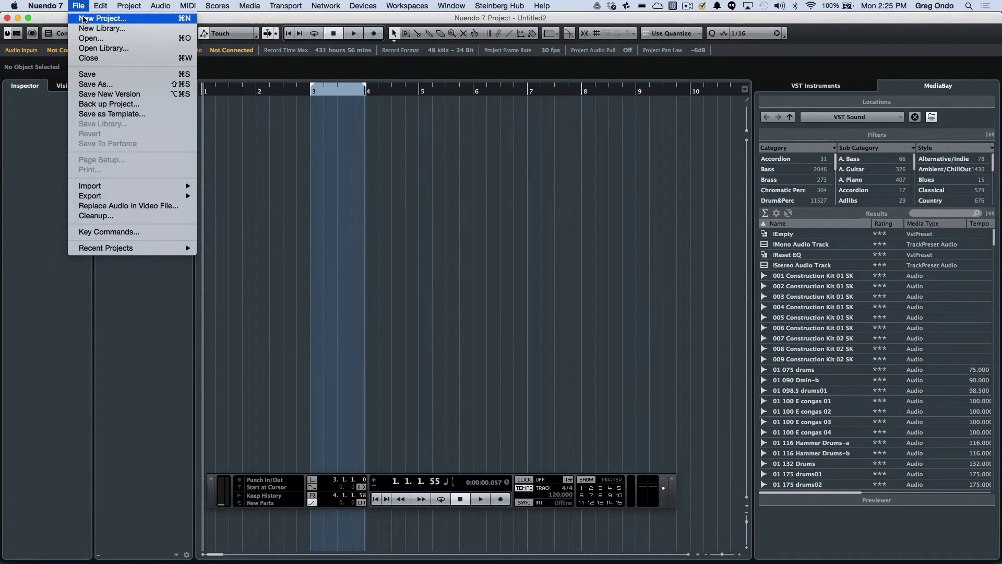
pyautogui.click(83, 19)
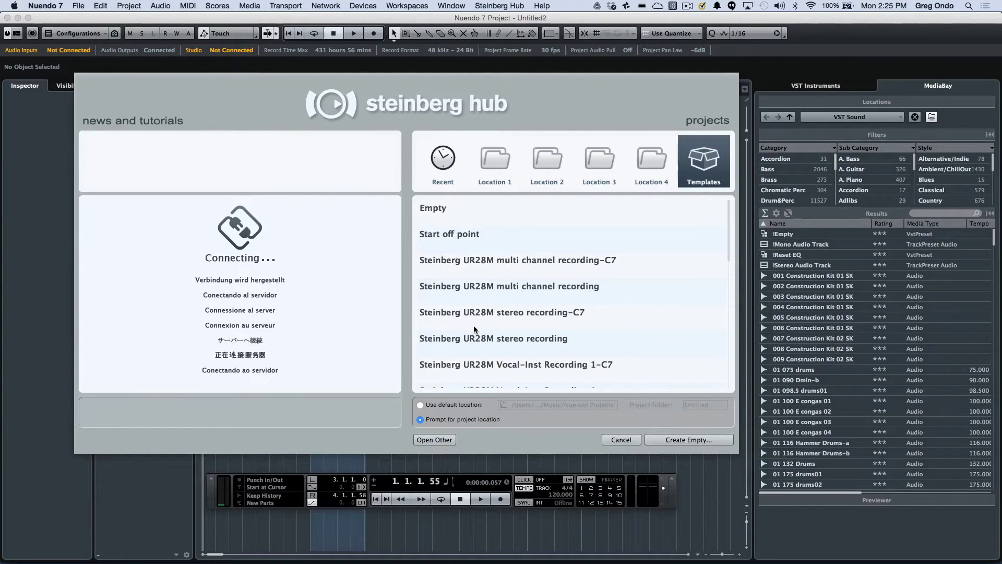
pyautogui.scroll(-3, 470, 328)
pyautogui.scroll(1, 470, 332)
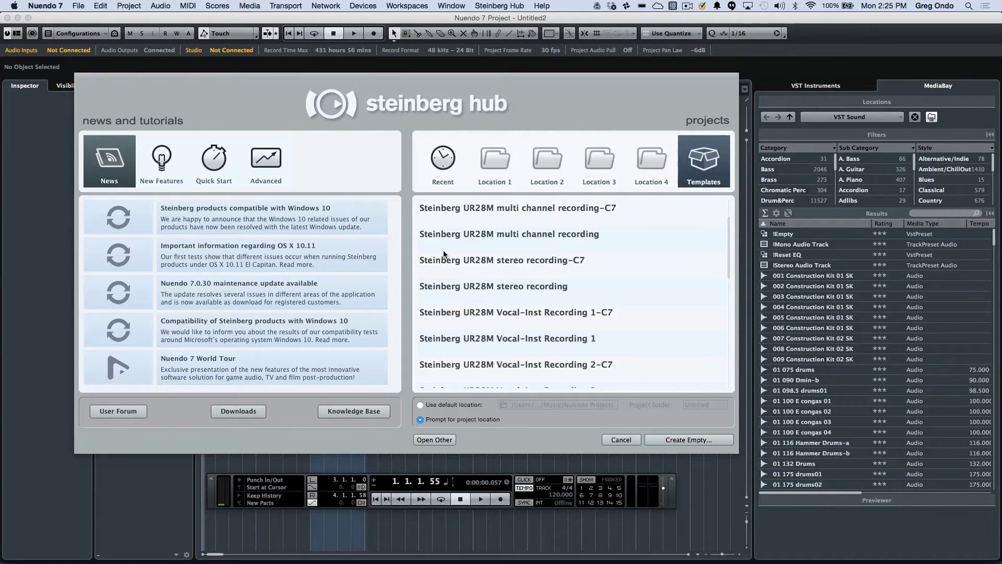
pyautogui.click(421, 405)
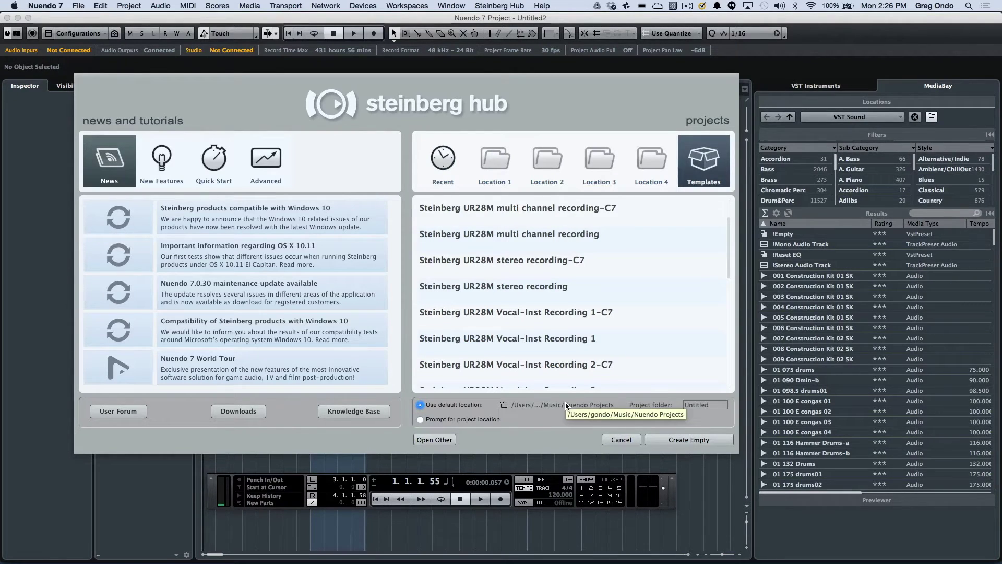
pyautogui.click(420, 420)
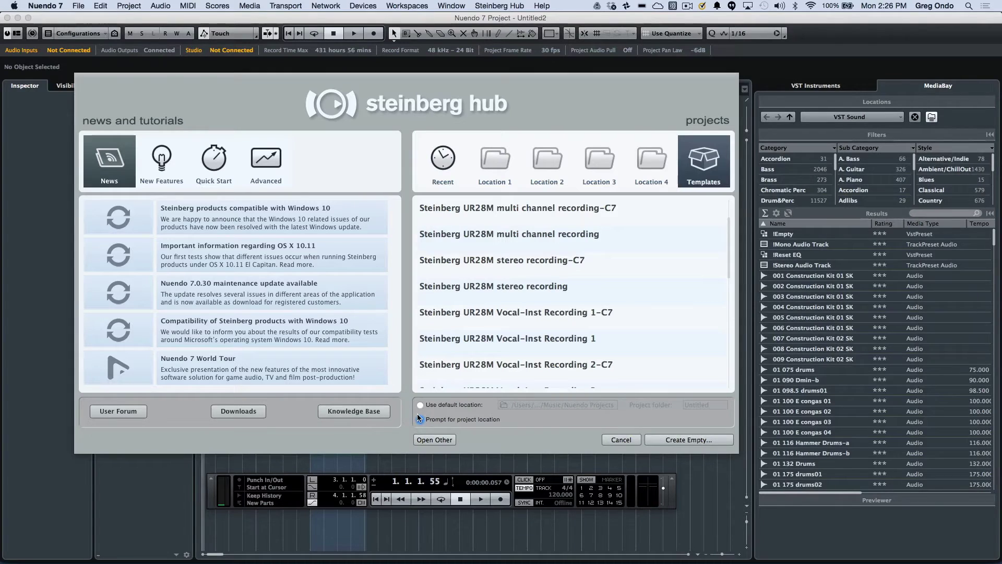
pyautogui.click(725, 444)
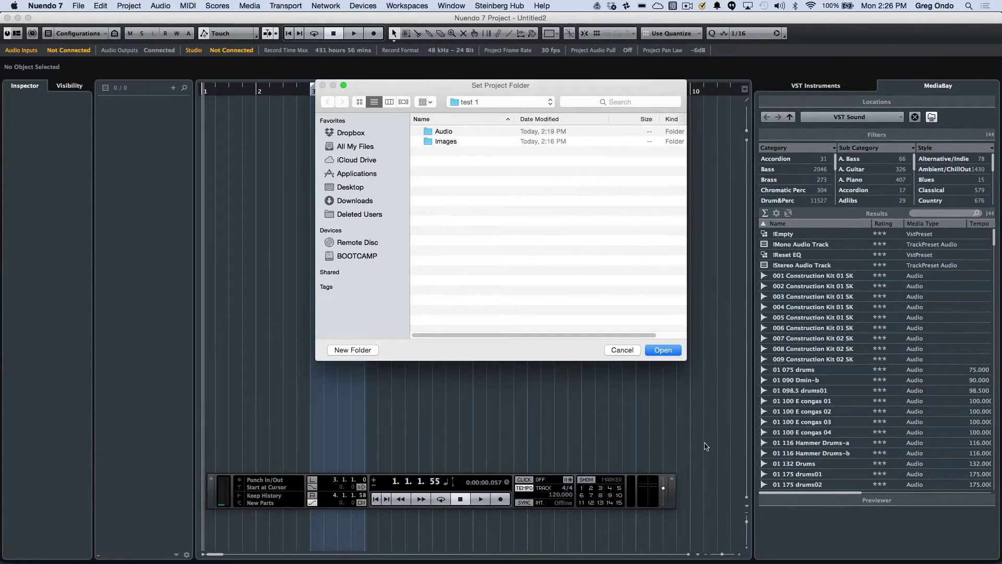
pyautogui.click(505, 103)
pyautogui.click(502, 103)
pyautogui.click(660, 352)
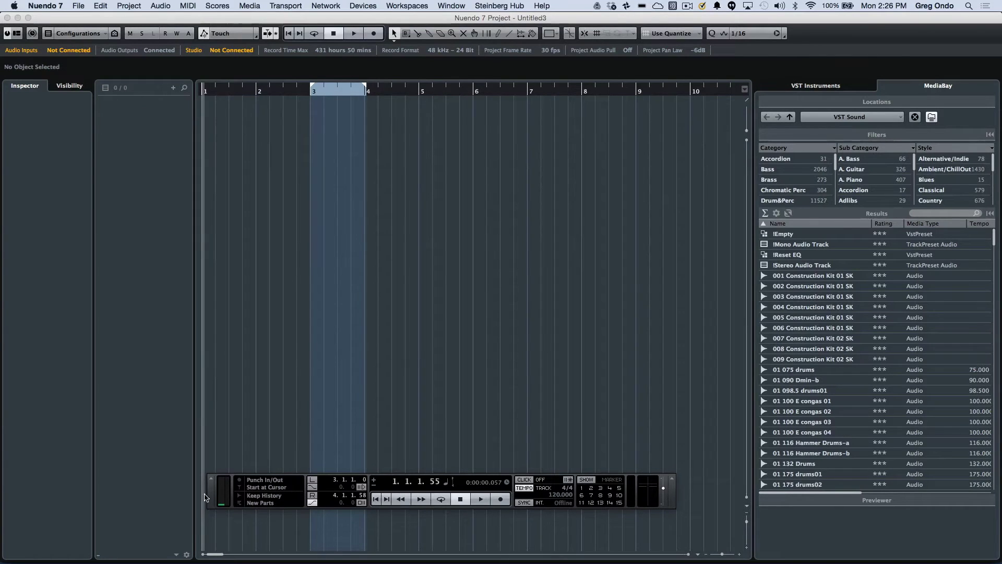
# Step: Add 8 audio tracks with the configuration switched from Stereo to Mono
pyautogui.rightClick(134, 116)
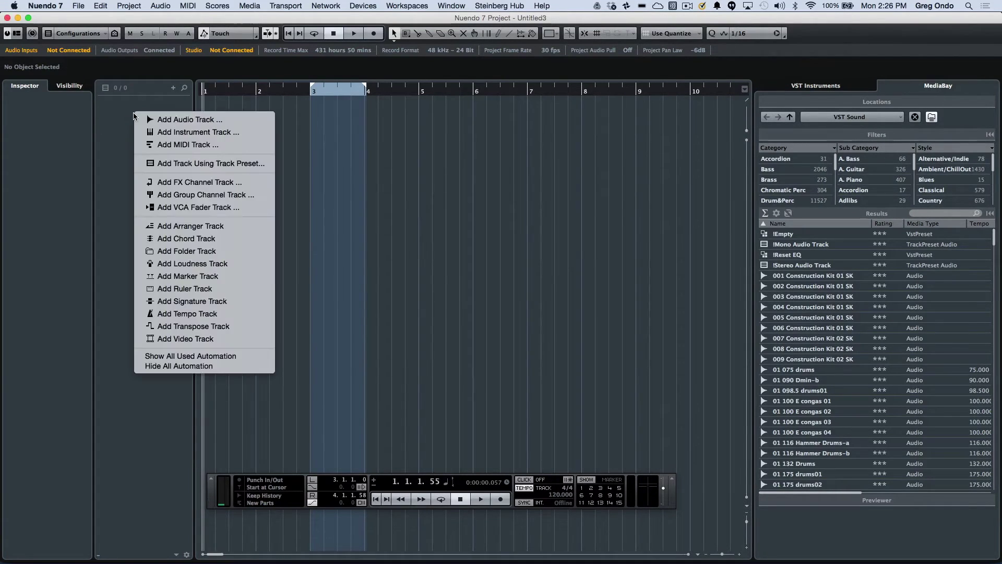
pyautogui.click(172, 119)
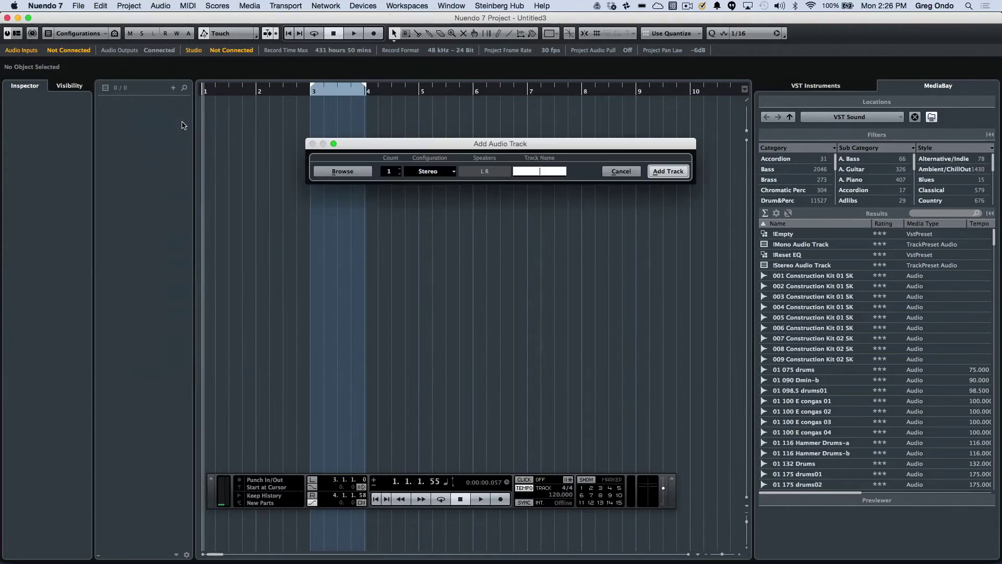
pyautogui.click(453, 169)
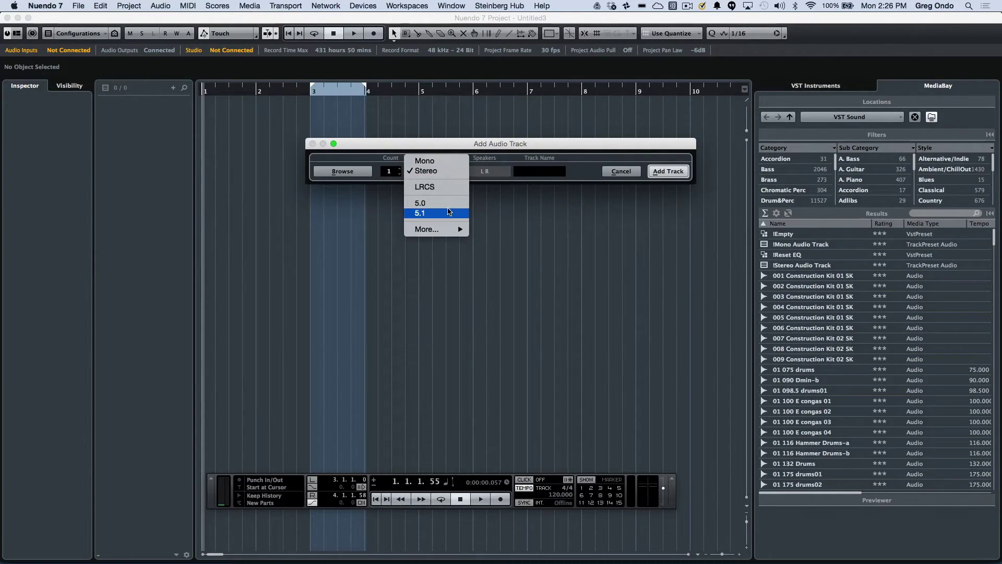
pyautogui.moveTo(450, 229)
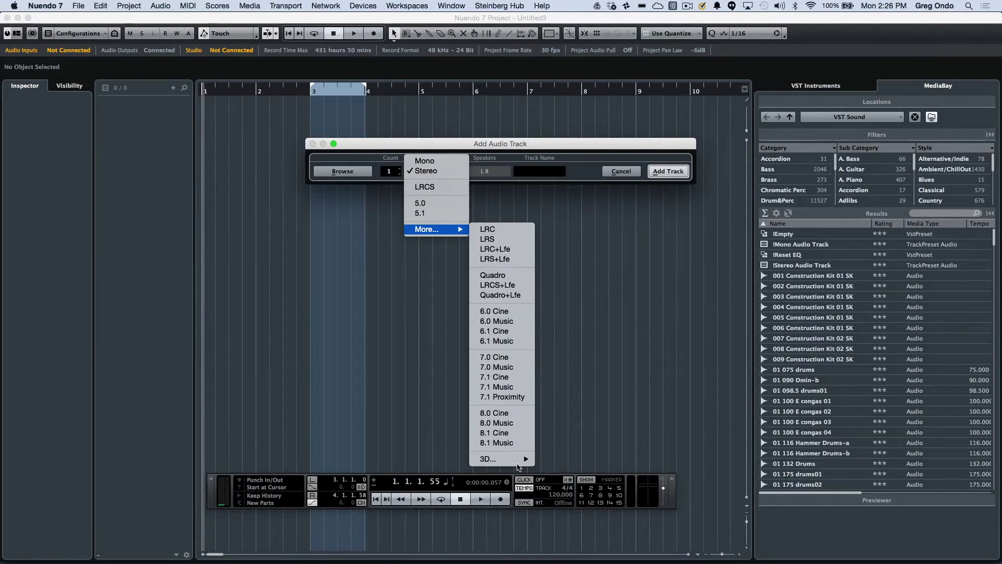
pyautogui.moveTo(518, 462)
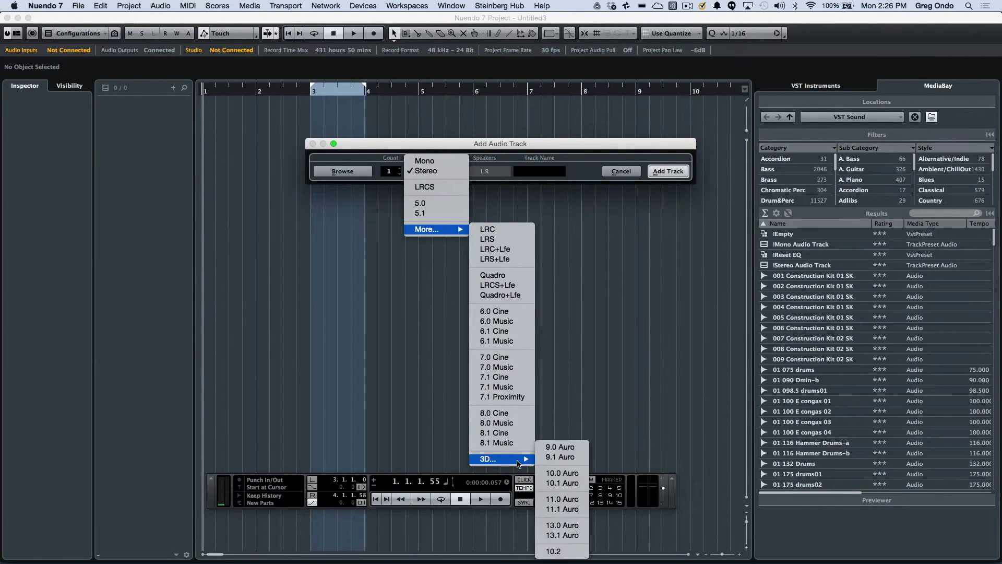
pyautogui.click(606, 334)
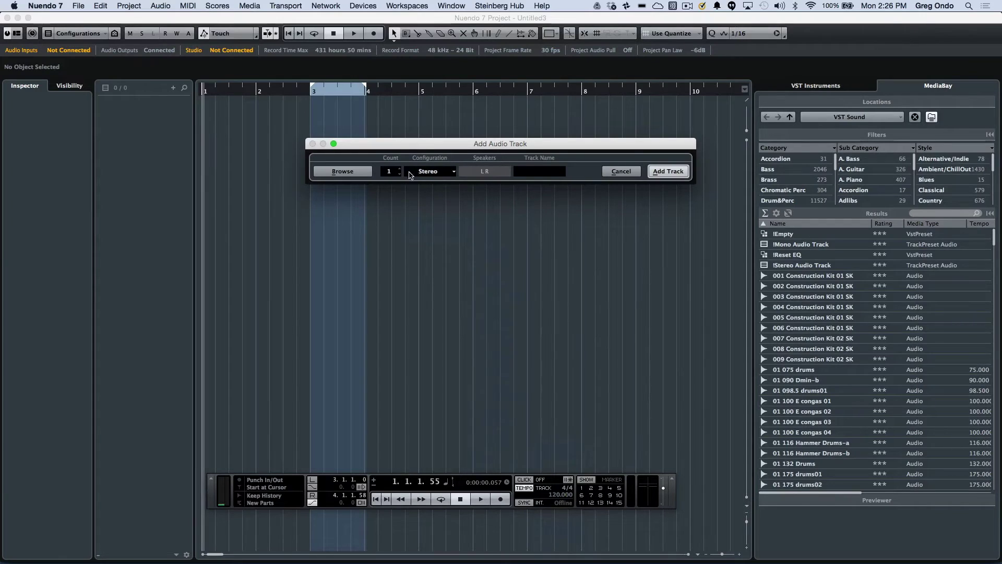
pyautogui.scroll(5, 398, 176)
pyautogui.click(397, 172)
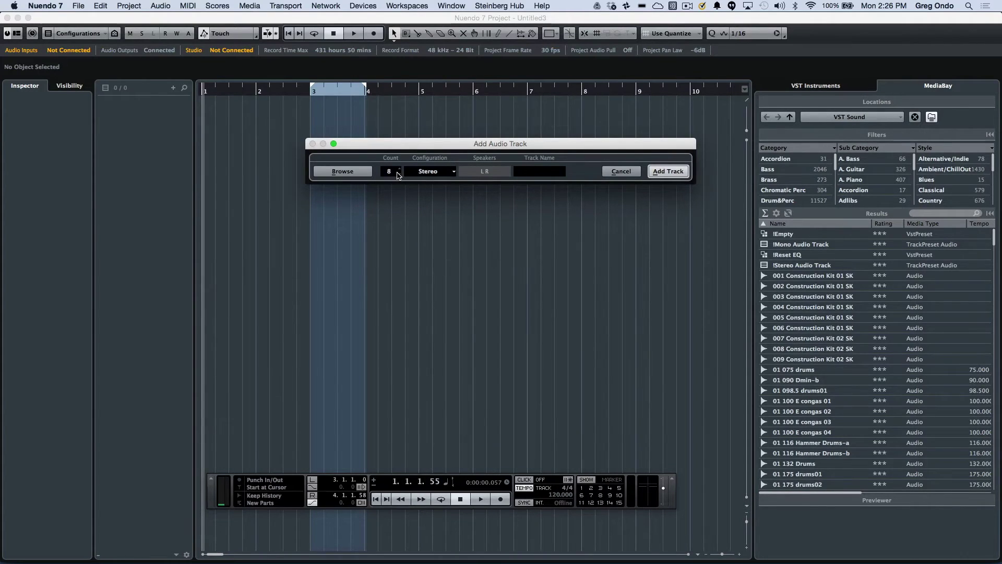
pyautogui.click(434, 173)
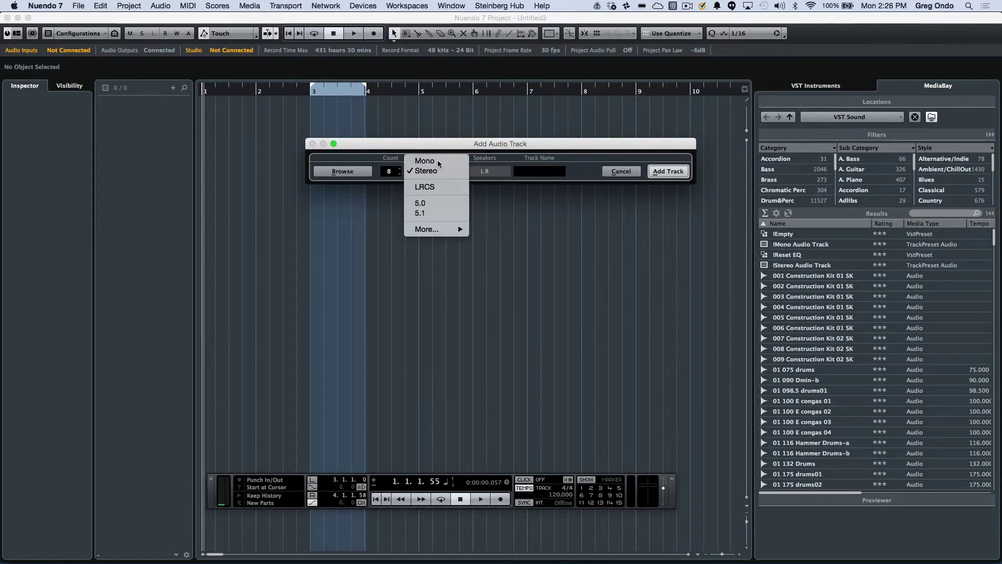
pyautogui.click(437, 161)
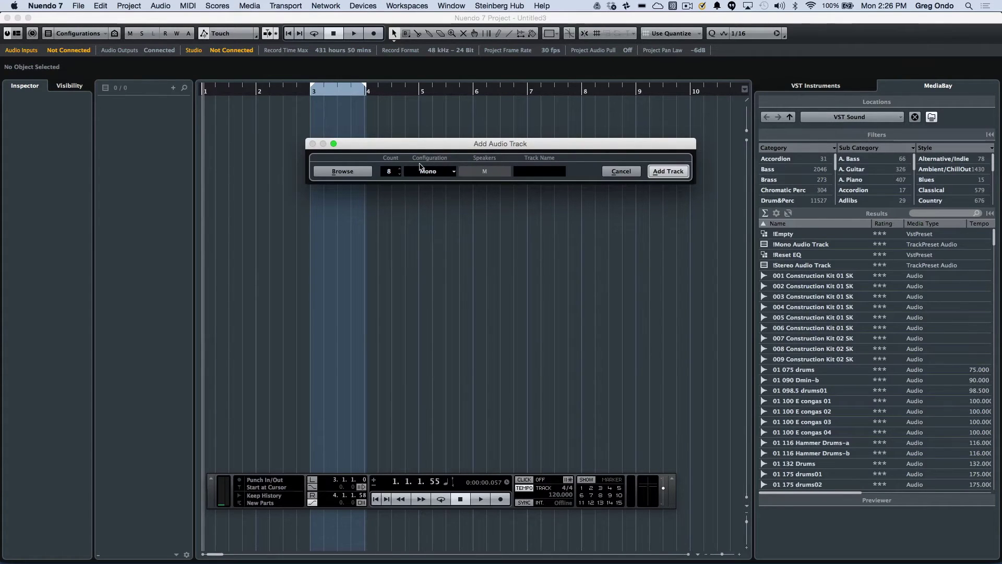
pyautogui.click(653, 171)
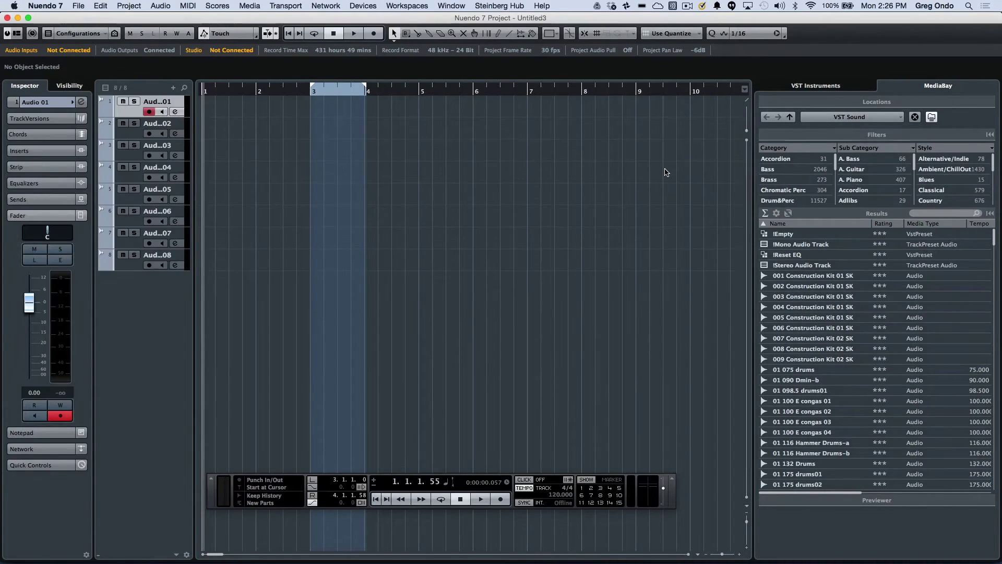
# Step: Rename the tracks lygsilugd, uy, lytiyf, hjfljf, utdkutf, yufuyf, yfouiuyf and uyfoiyfoy
pyautogui.doubleClick(171, 101)
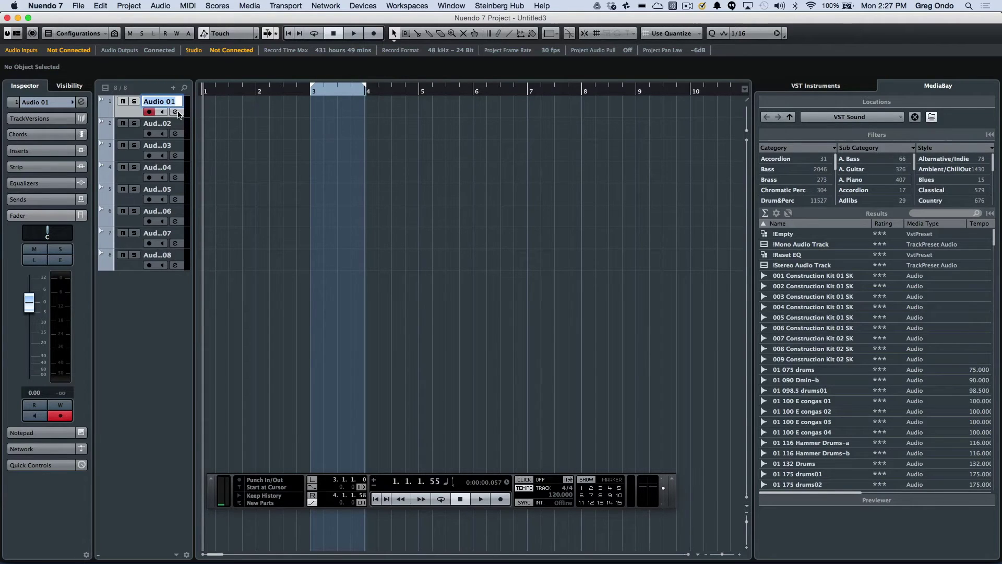
pyautogui.write('lygsilugd')
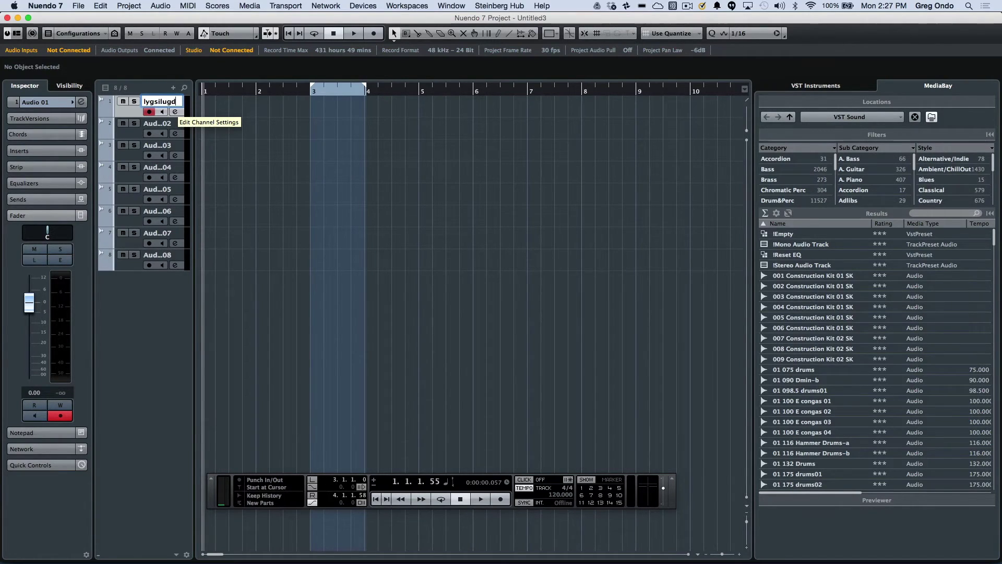
pyautogui.press('Tab')
pyautogui.write('uy')
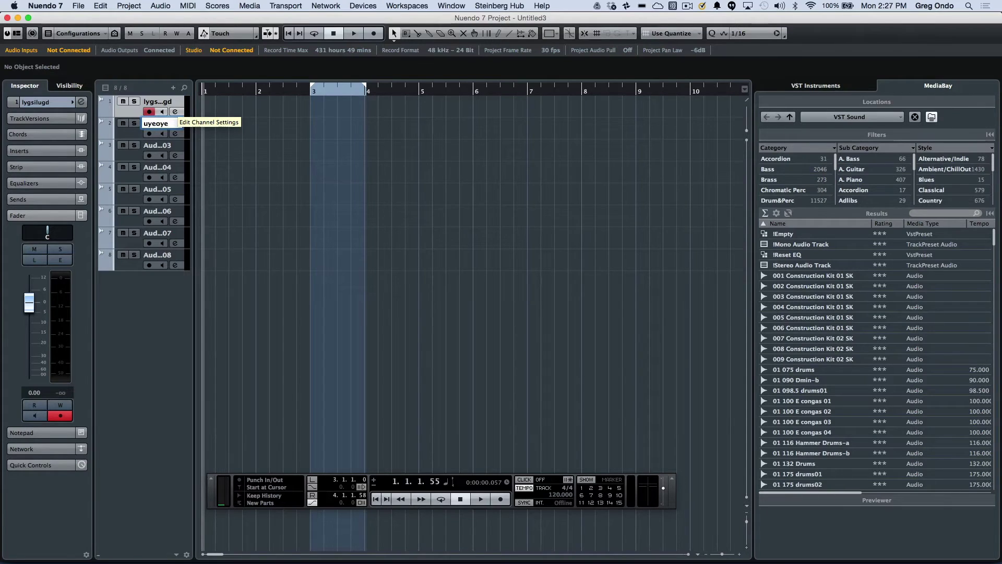
pyautogui.press('Tab')
pyautogui.write('lytiyf')
pyautogui.press('Tab')
pyautogui.write('hjf')
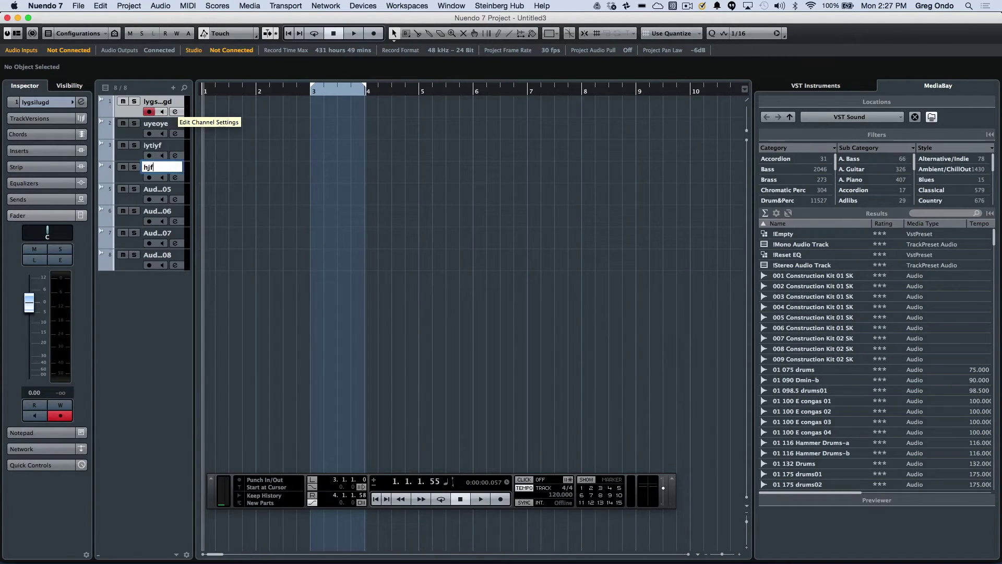
pyautogui.write('ljf')
pyautogui.press('Tab')
pyautogui.write('utdkutf')
pyautogui.press('Tab')
pyautogui.write('yuf')
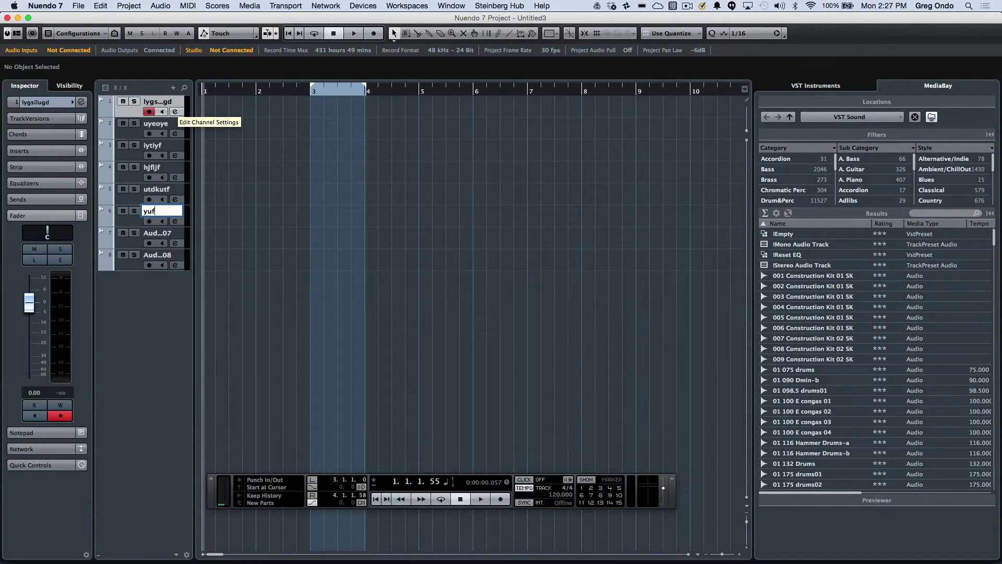
pyautogui.write('uyf')
pyautogui.press('Tab')
pyautogui.write('yfouiuyf')
pyautogui.press('Tab')
pyautogui.write('uyf')
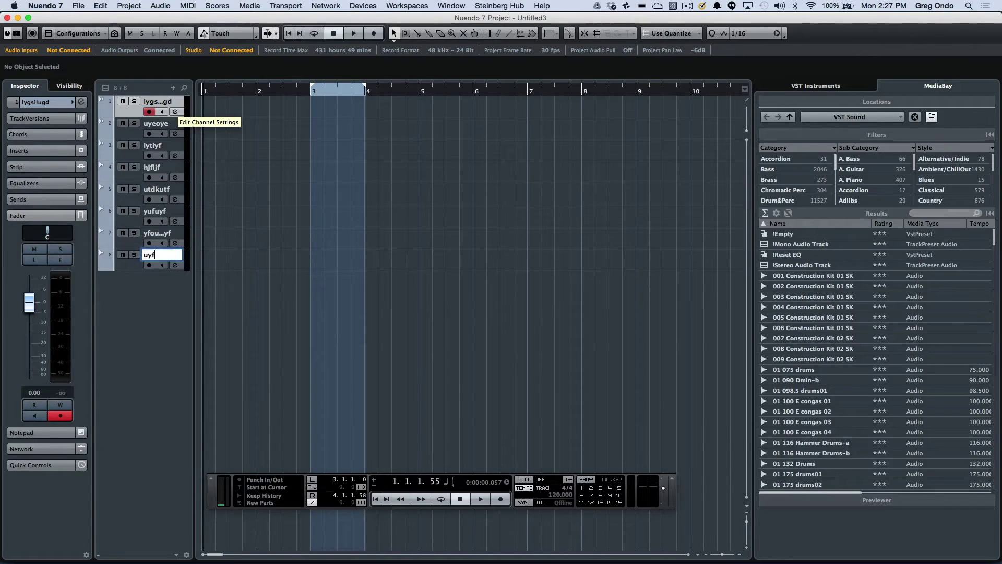
pyautogui.write('oiyfoy')
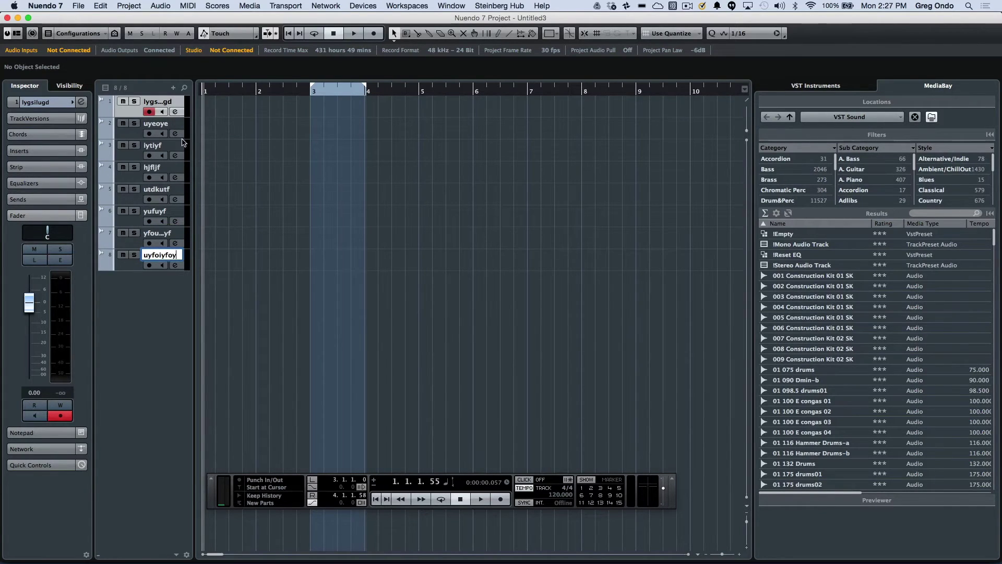
pyautogui.click(162, 296)
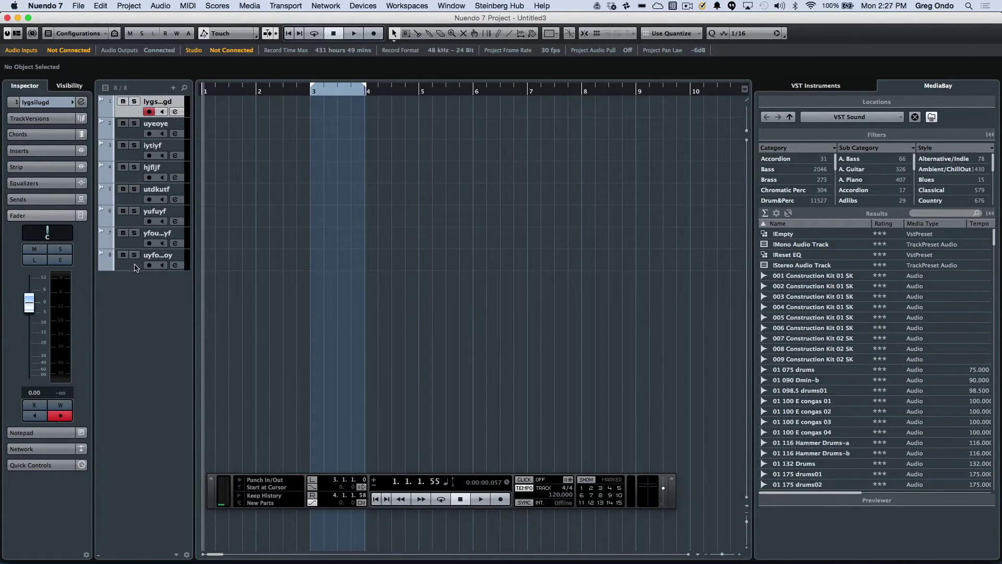
# Step: Move all eight selected audio tracks into a new folder track named Folder
pyautogui.keyDown('shift'); pyautogui.click(133, 267); pyautogui.keyUp('shift')
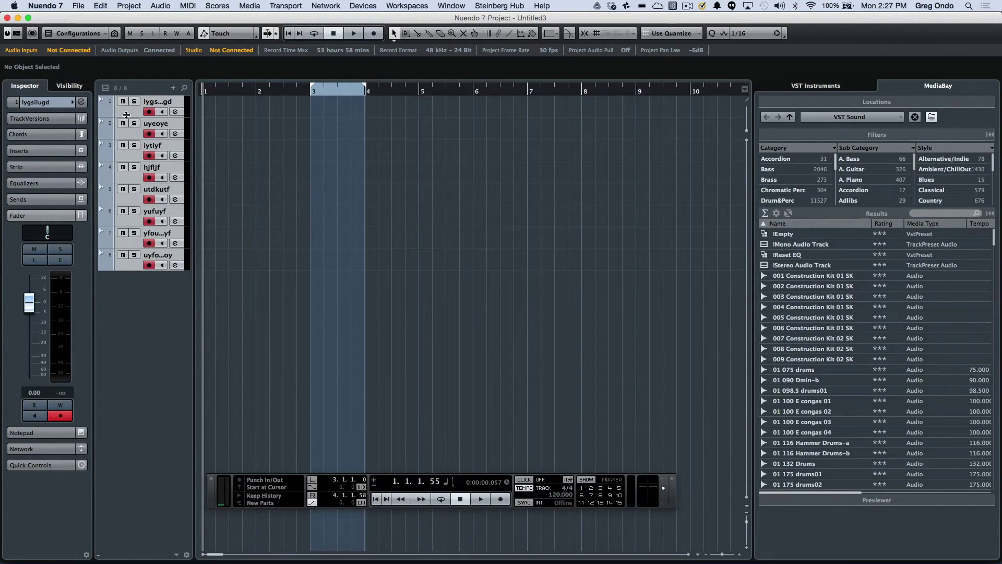
pyautogui.rightClick(131, 115)
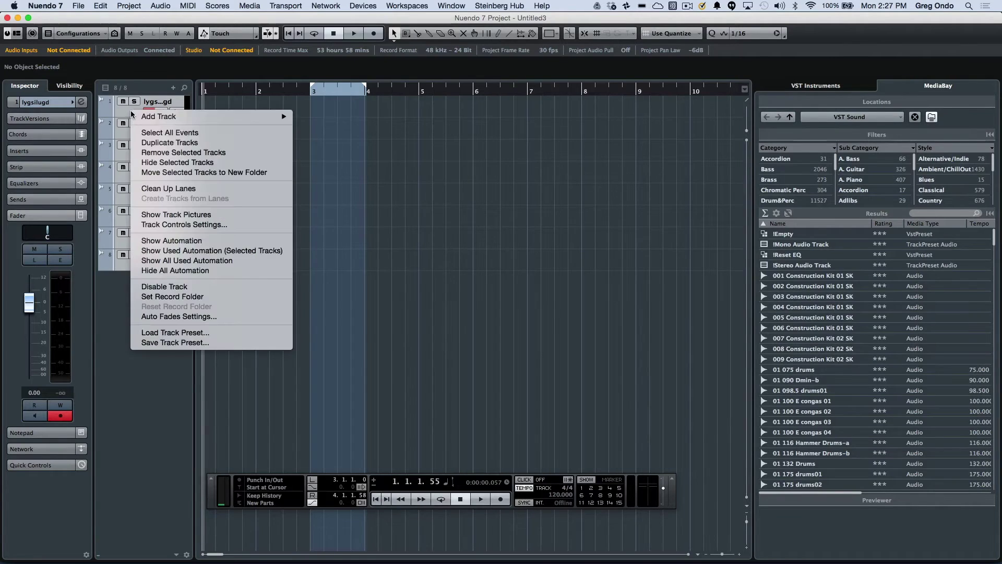
pyautogui.click(245, 173)
# Step: Collapse and expand the Folder several times, leaving it expanded with its first track selected
pyautogui.click(112, 98)
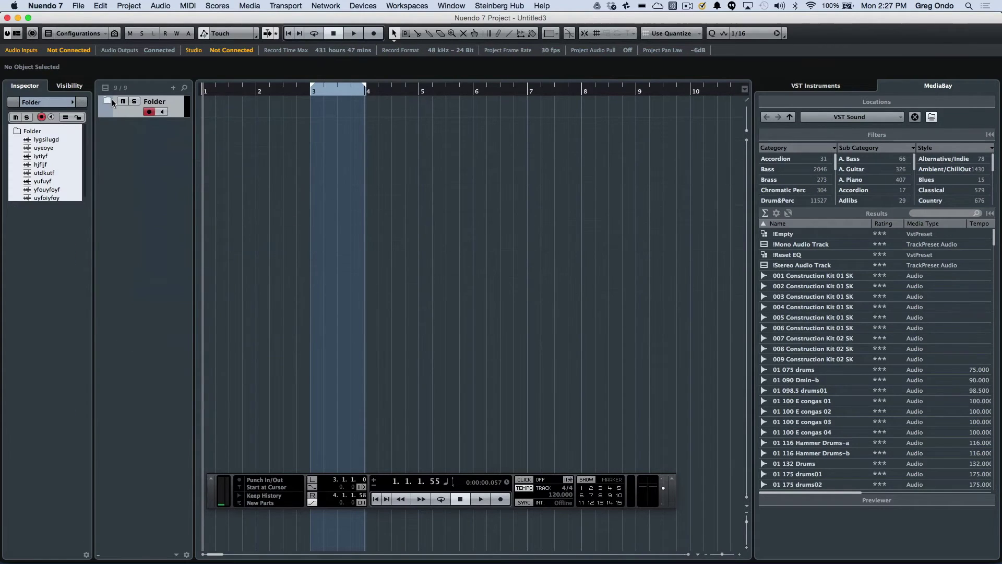
pyautogui.click(111, 99)
pyautogui.click(110, 99)
pyautogui.click(110, 99)
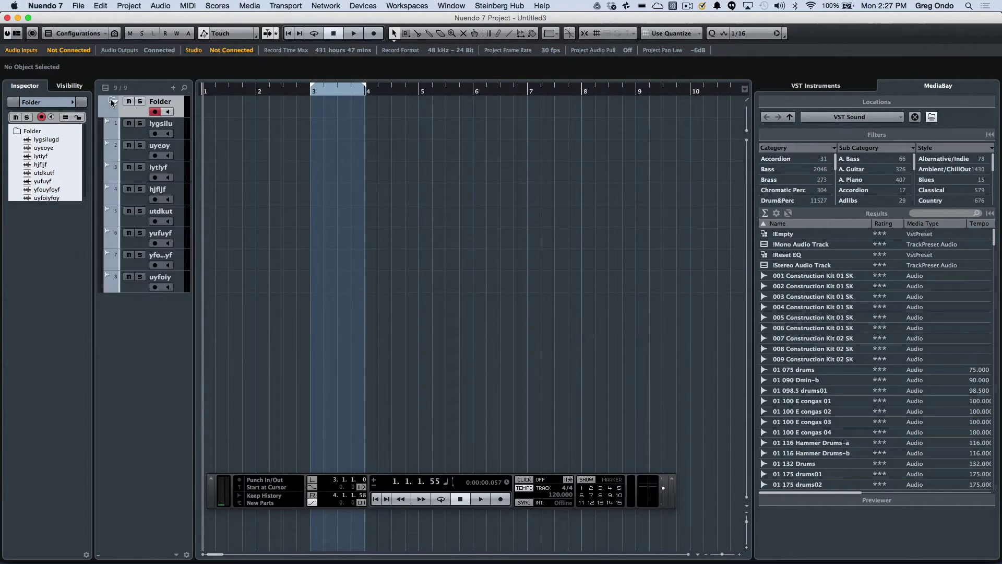
pyautogui.click(111, 99)
pyautogui.click(110, 99)
pyautogui.click(111, 99)
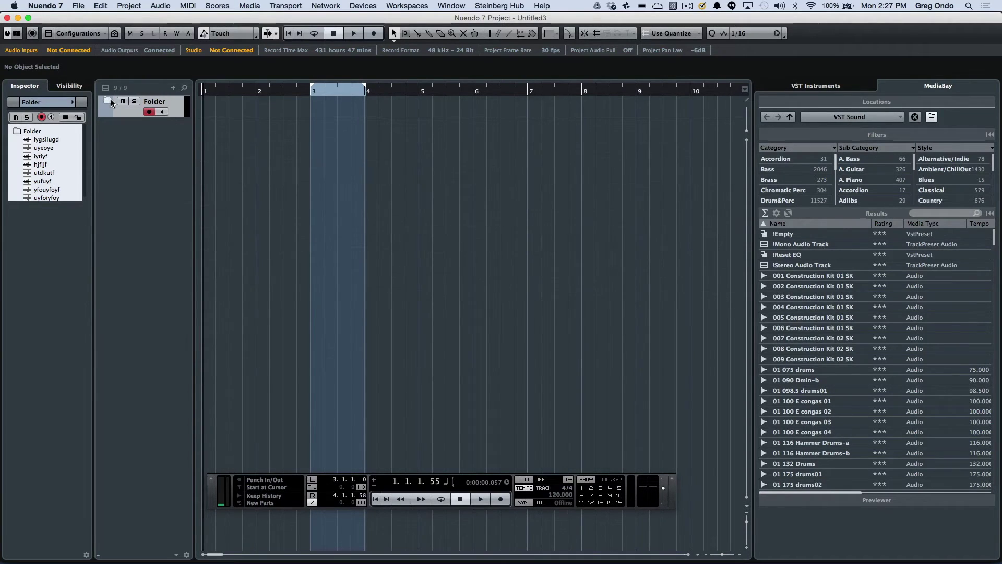
pyautogui.click(111, 99)
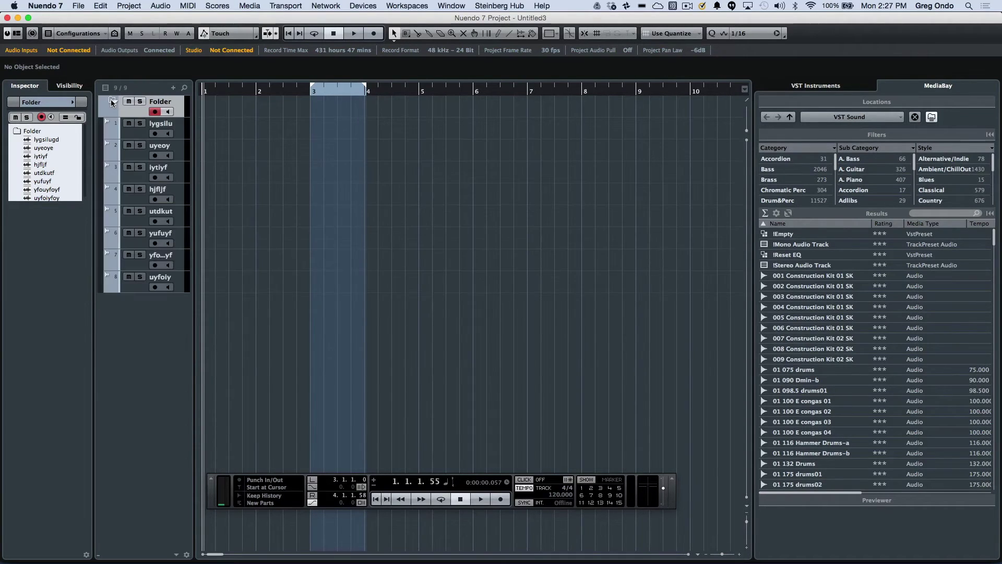
pyautogui.click(140, 131)
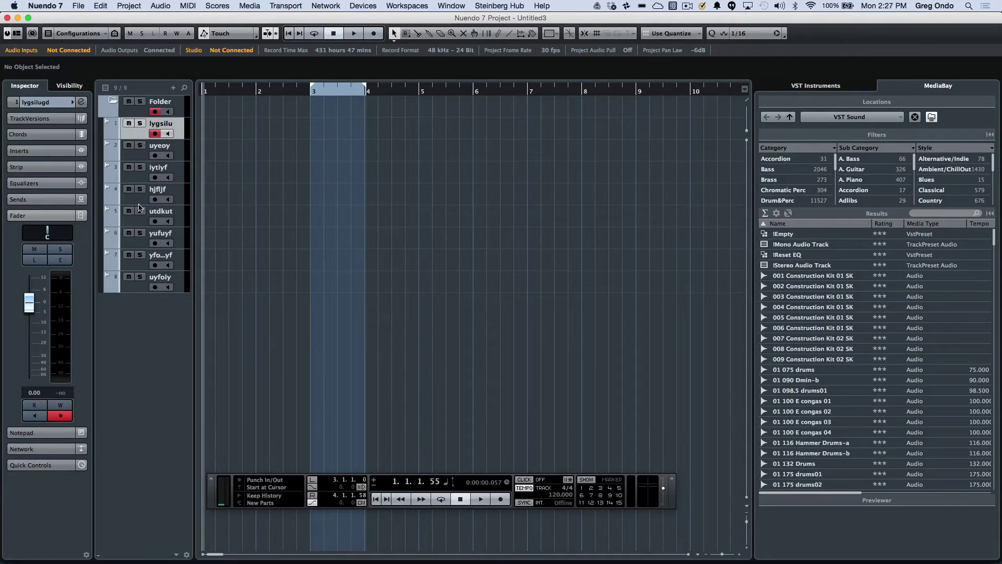
# Step: Extend the selection to tracks 1–8 and give them Color 3 (yellow)
pyautogui.keyDown('shift'); pyautogui.click(141, 289); pyautogui.keyUp('shift')
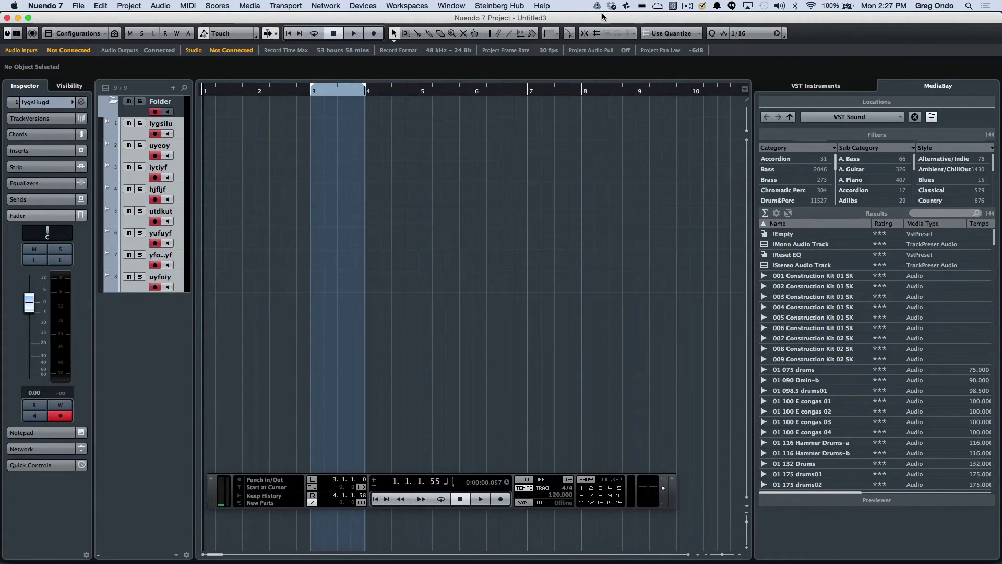
pyautogui.click(534, 34)
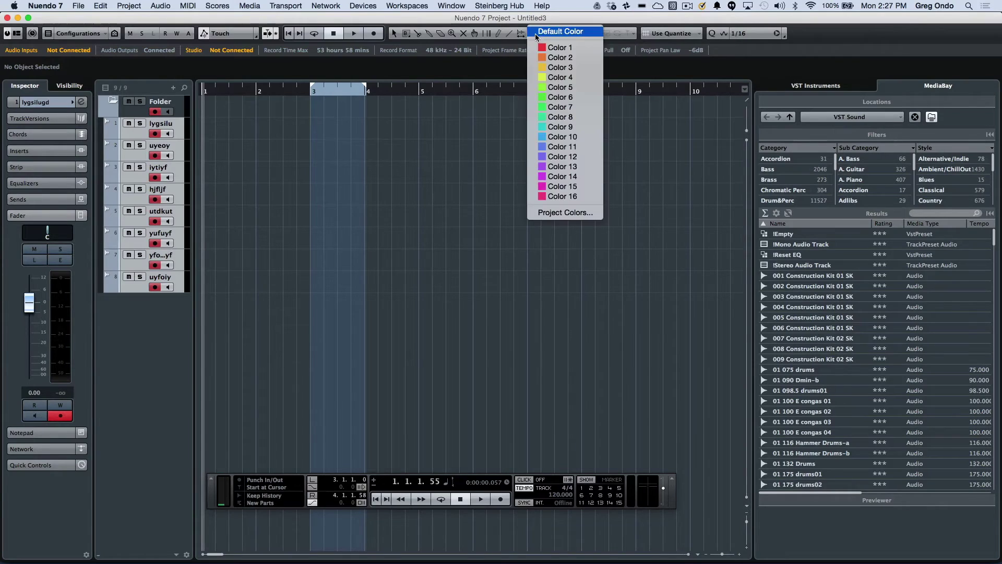
pyautogui.click(560, 67)
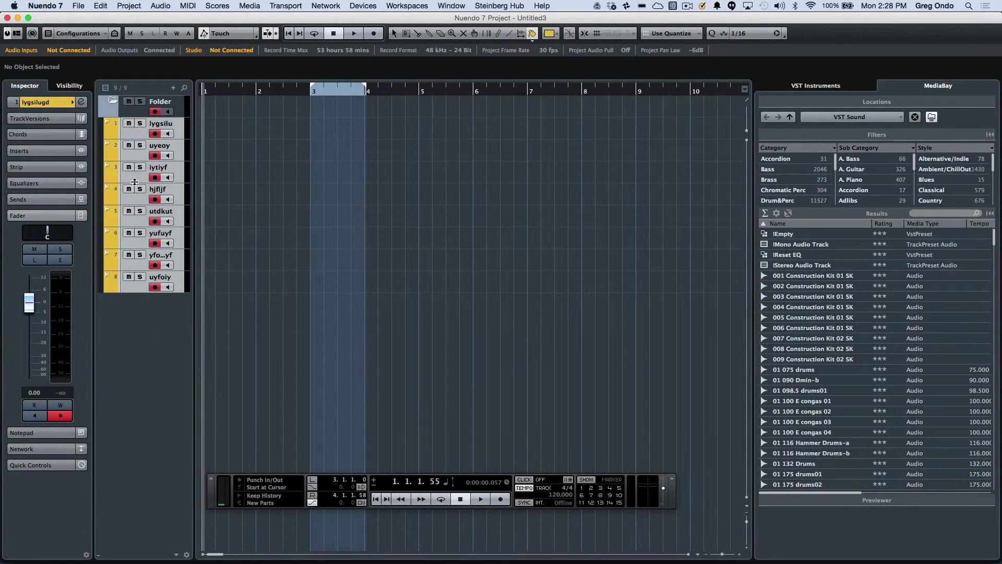
# Step: Add a stereo group channel track named 'dialog bus'
pyautogui.rightClick(147, 309)
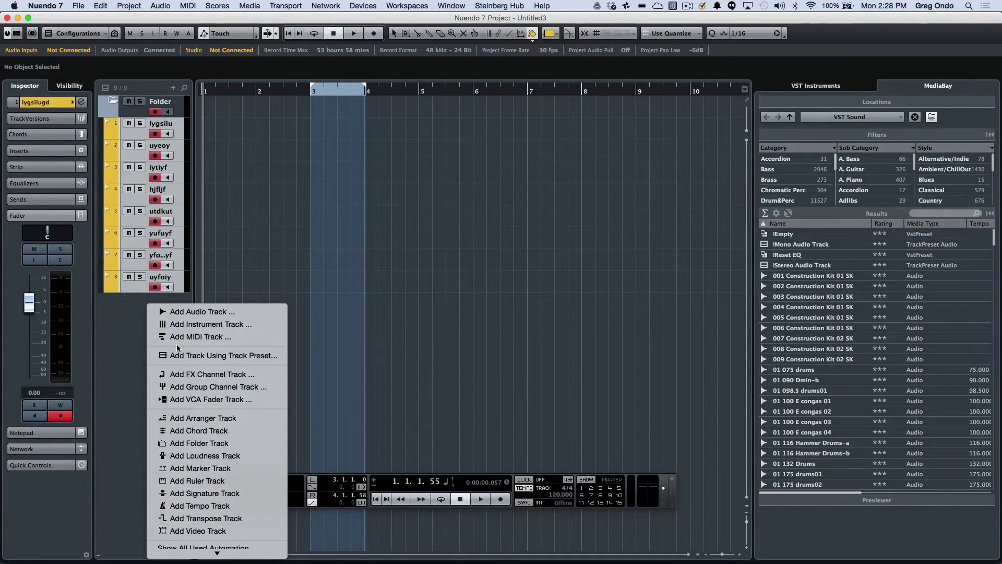
pyautogui.click(193, 386)
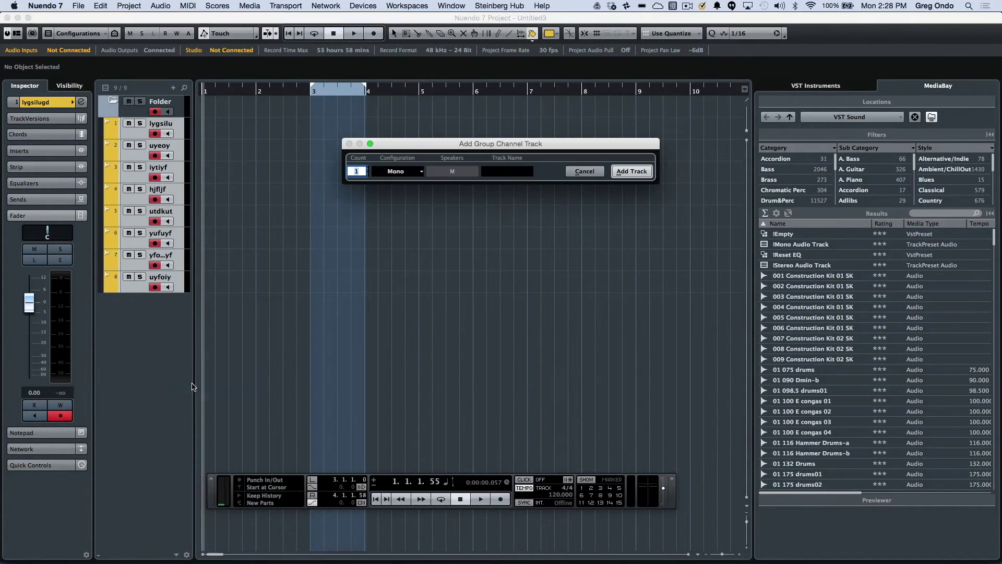
pyautogui.click(413, 167)
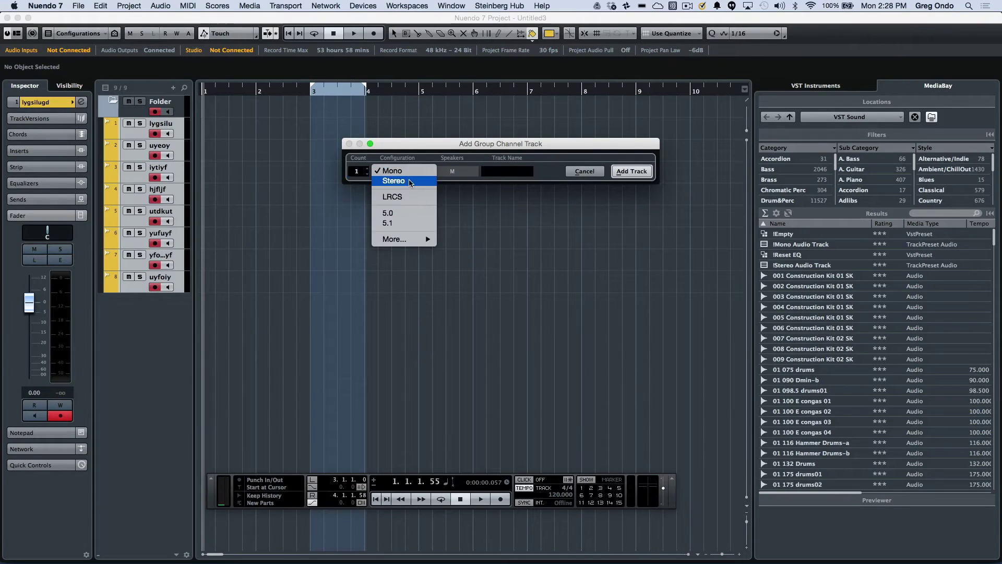
pyautogui.click(410, 179)
pyautogui.click(526, 172)
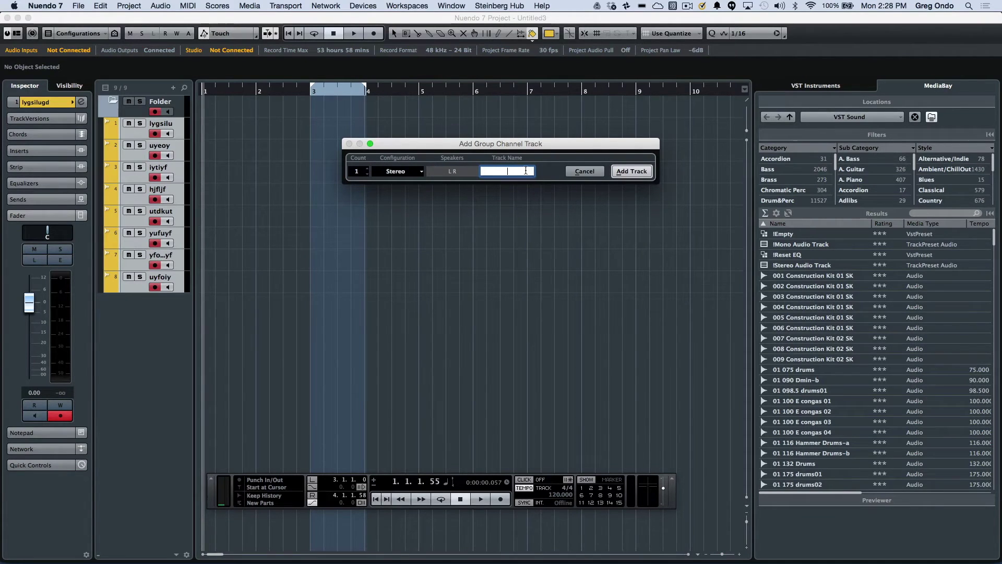
pyautogui.write('dialog bus')
pyautogui.press('Return')
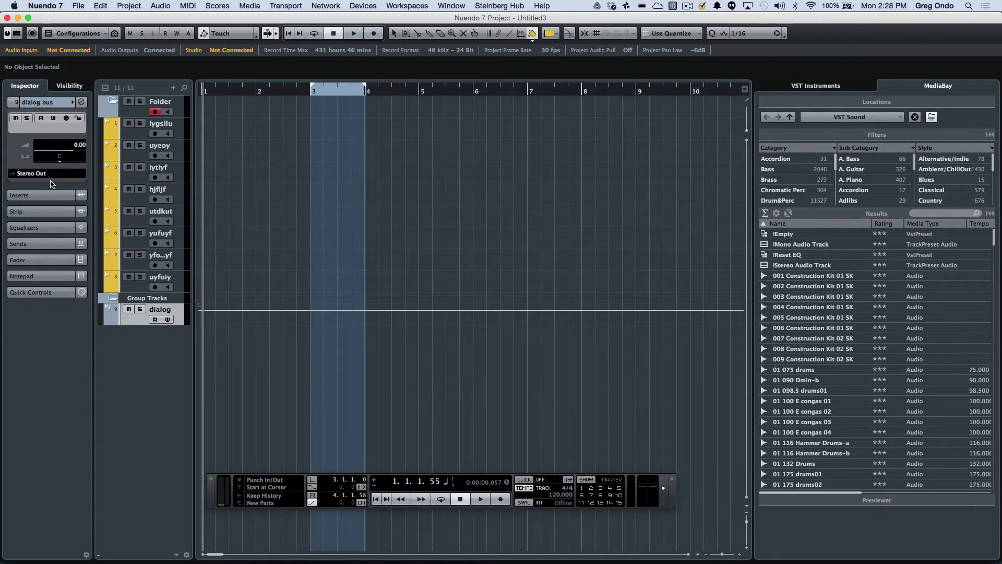
# Step: Toggle track 1's Inspector sections to show its routing, then select tracks 1–8 together
pyautogui.click(137, 135)
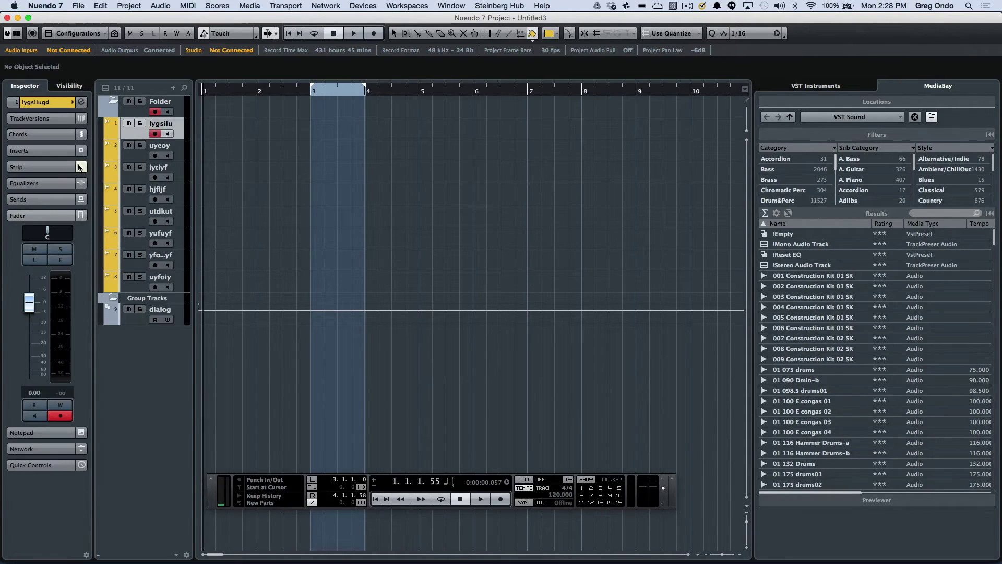
pyautogui.click(36, 137)
pyautogui.click(47, 102)
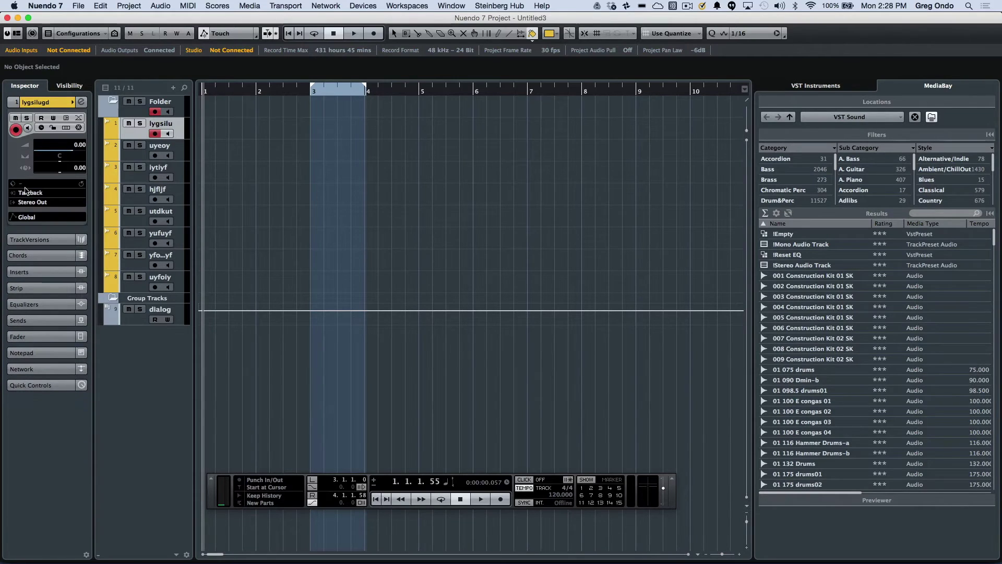
pyautogui.click(37, 272)
pyautogui.click(45, 329)
pyautogui.click(38, 356)
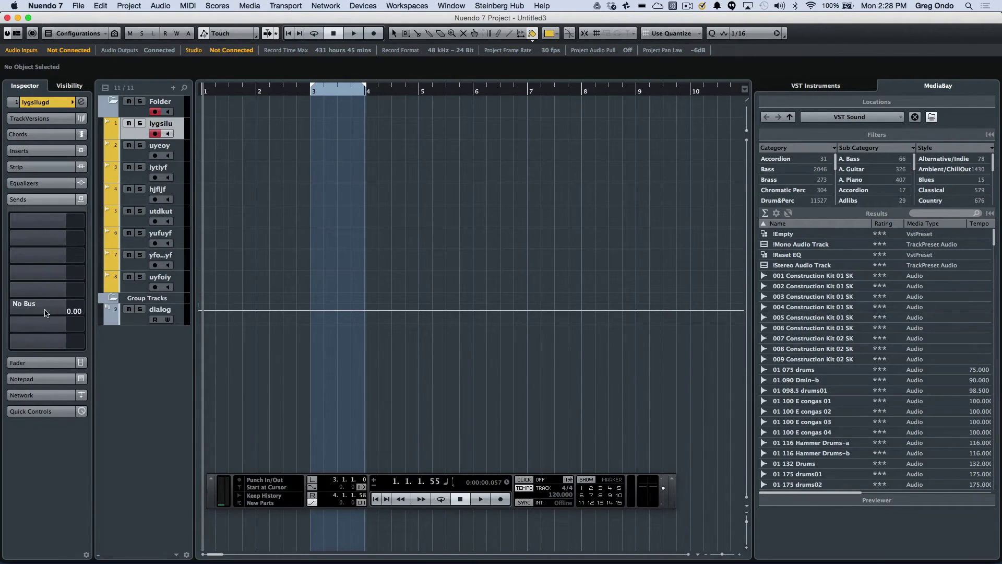
pyautogui.click(38, 361)
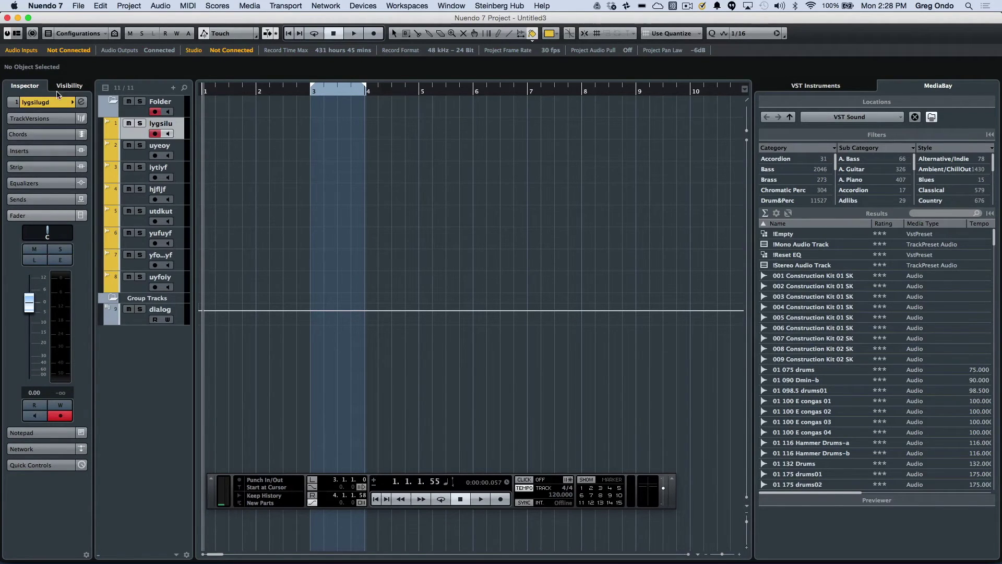
pyautogui.click(45, 102)
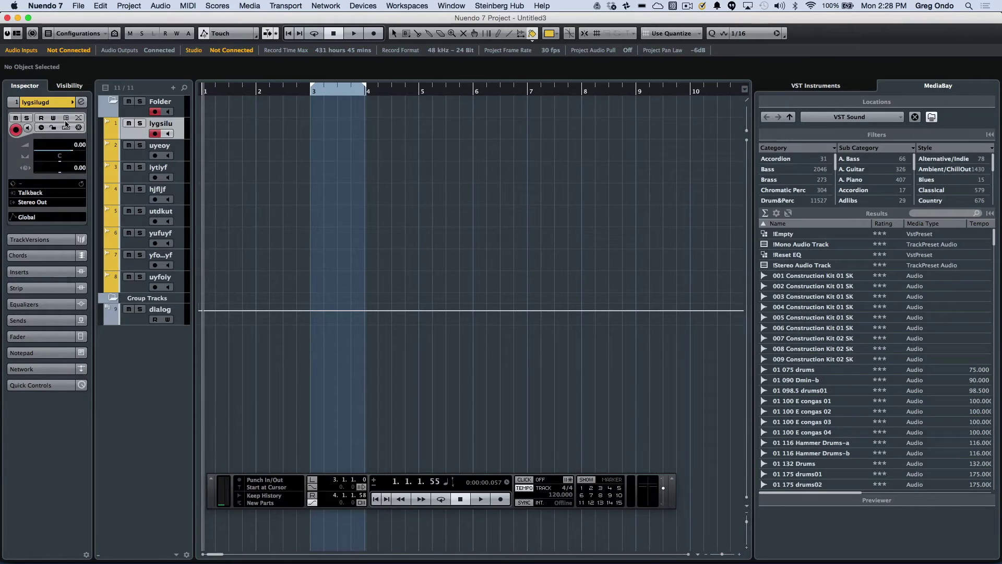
pyautogui.keyDown('shift'); pyautogui.click(139, 290); pyautogui.keyUp('shift')
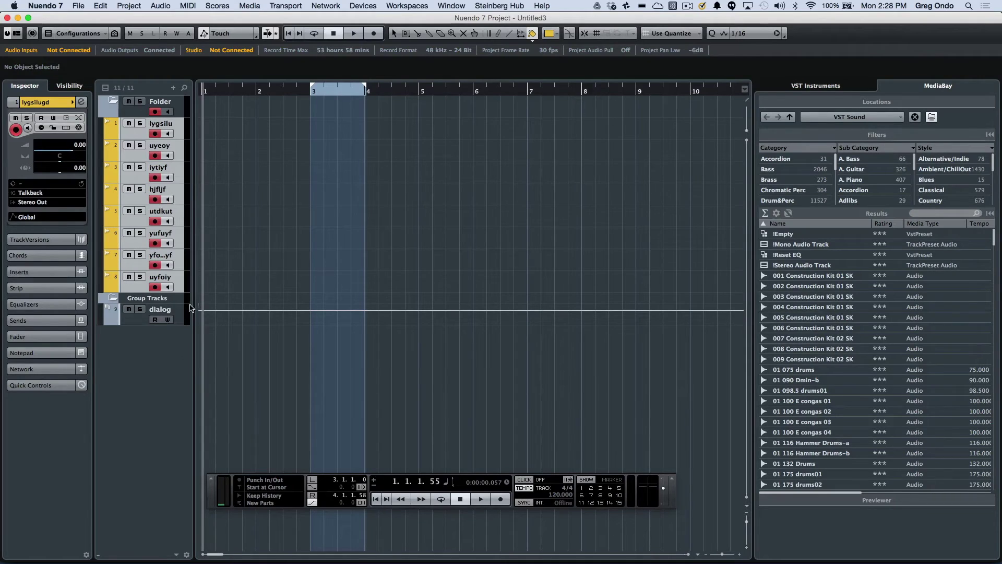
# Step: Set the selected tracks' output to Groups - dialog bus, checking tracks 1–4 individually
pyautogui.click(46, 203)
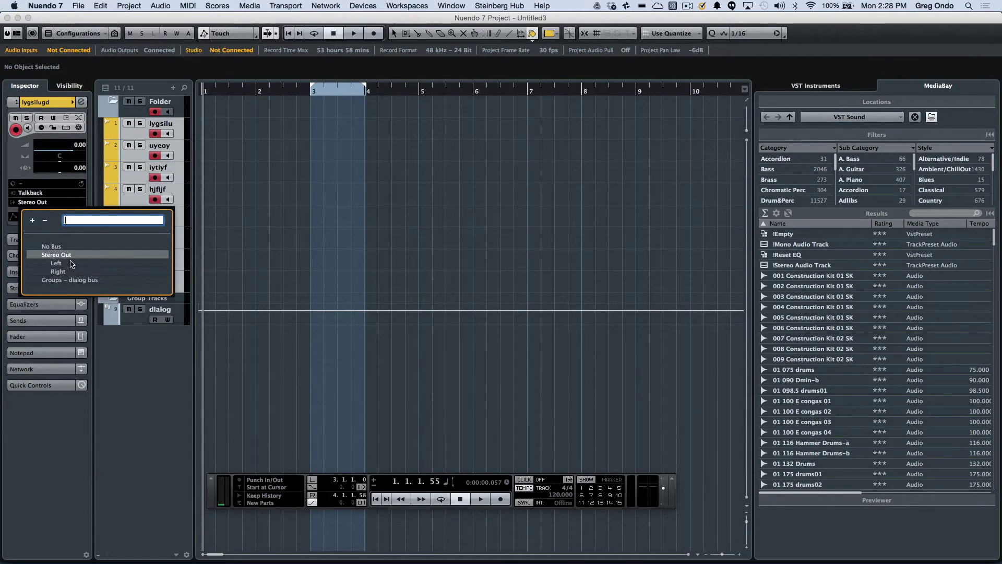
pyautogui.click(84, 281)
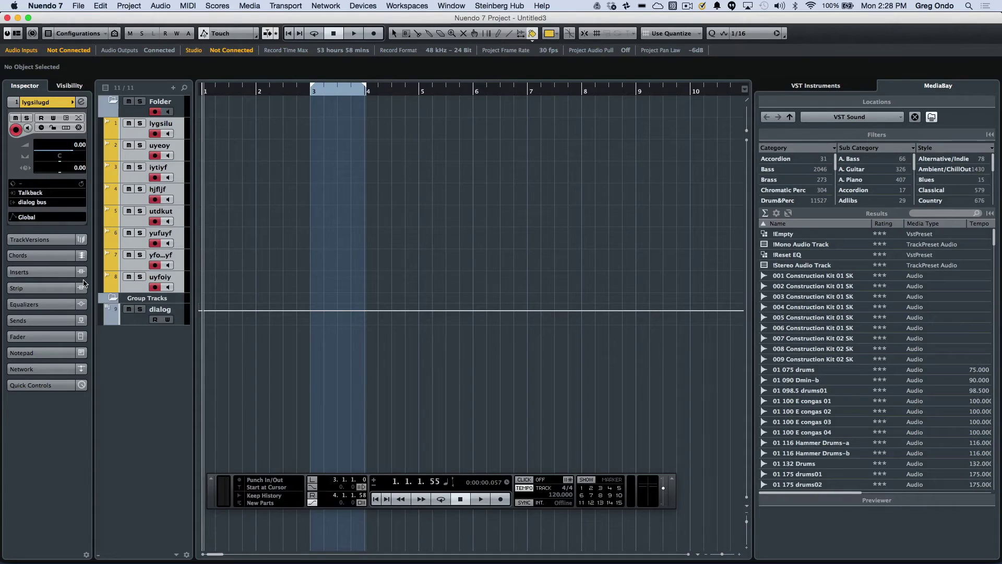
pyautogui.click(139, 137)
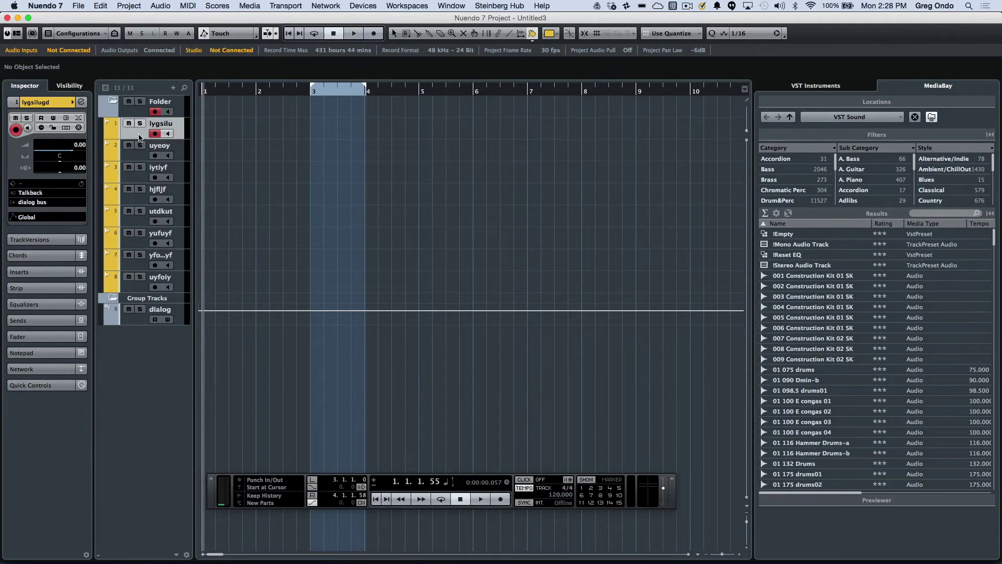
pyautogui.click(138, 160)
pyautogui.click(138, 180)
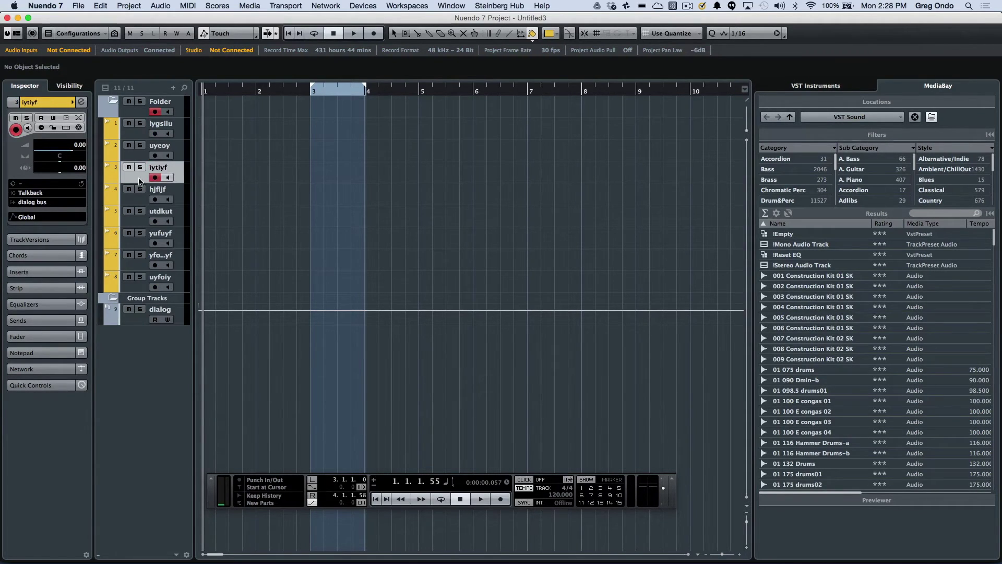
pyautogui.click(139, 203)
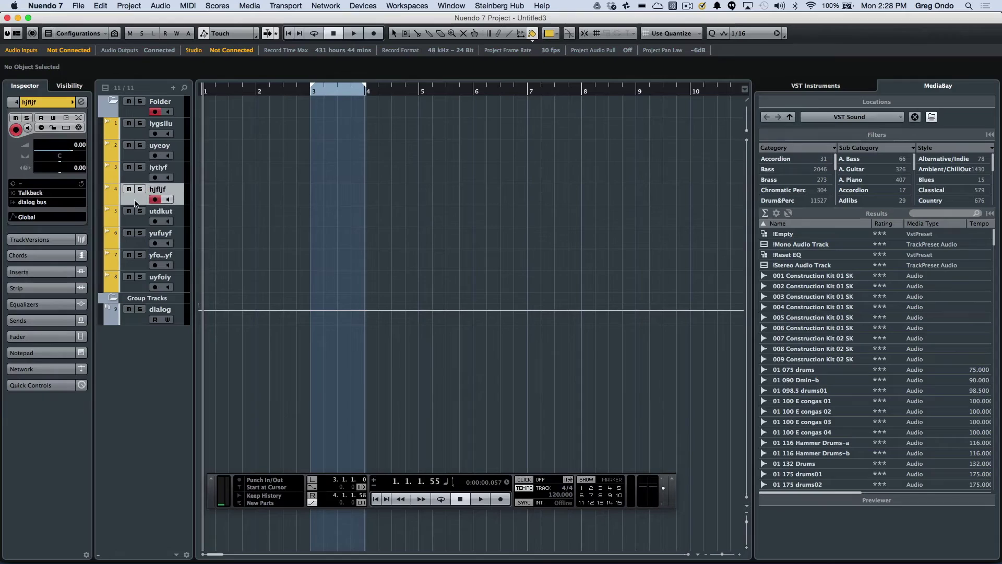
pyautogui.rightClick(146, 356)
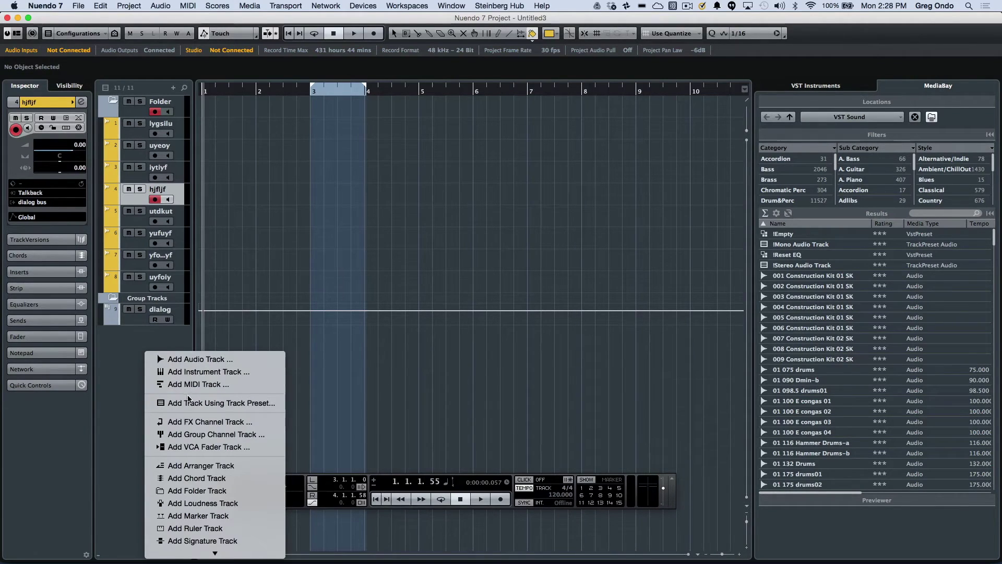
# Step: Add a stereo FX channel track using REVerence reverb, then select track yfouyfoyf
pyautogui.click(170, 420)
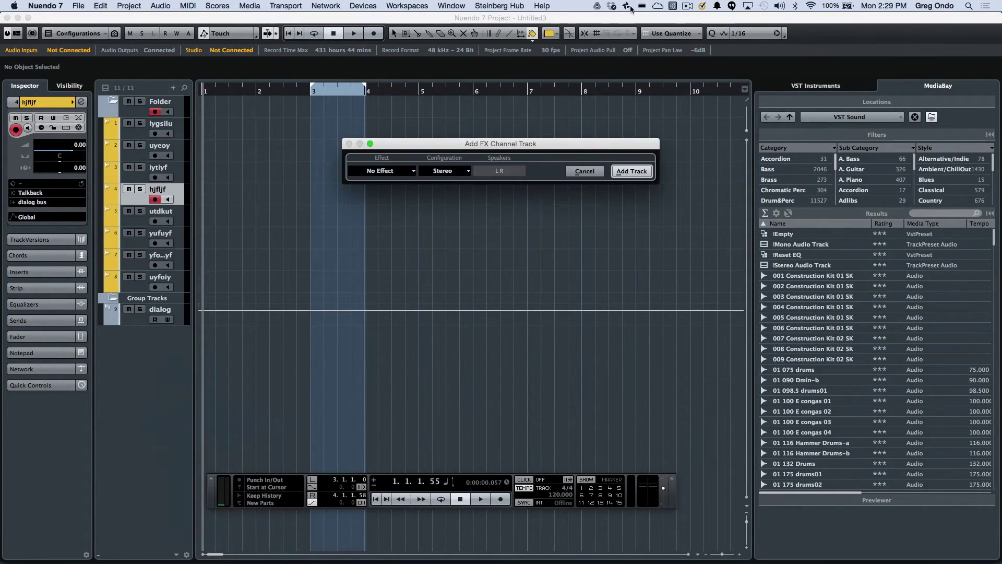
pyautogui.click(388, 171)
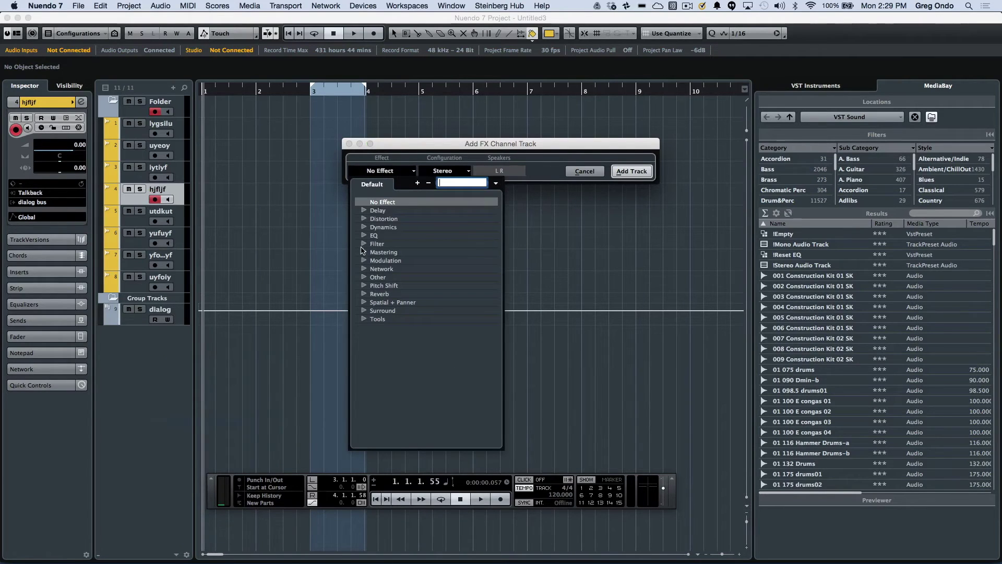
pyautogui.click(365, 294)
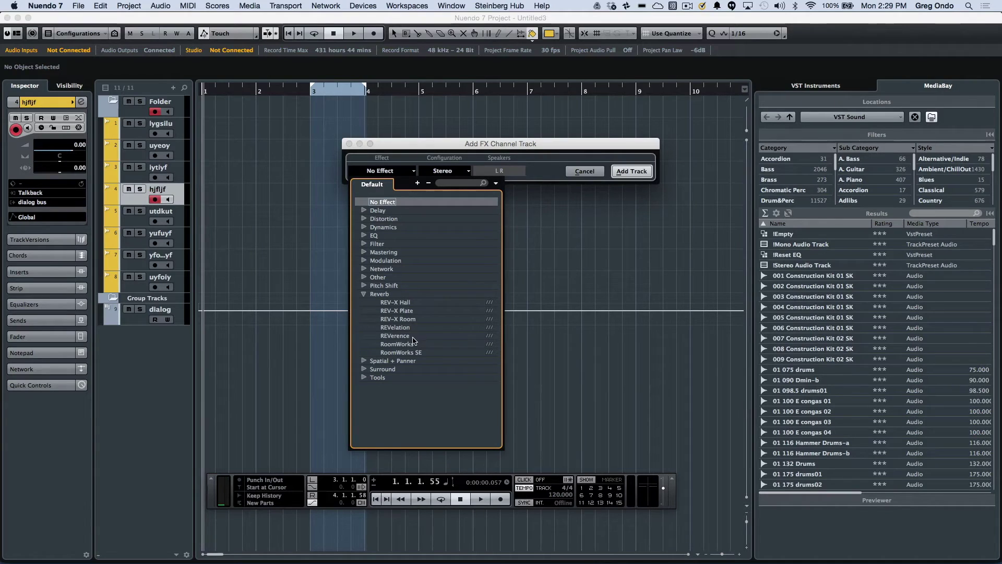
pyautogui.click(395, 336)
pyautogui.click(626, 172)
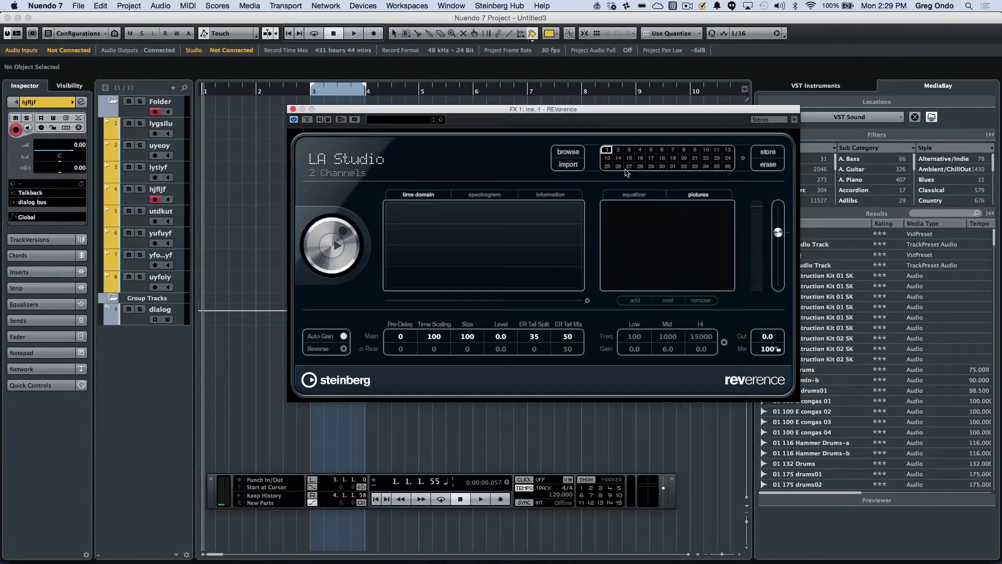
pyautogui.click(293, 109)
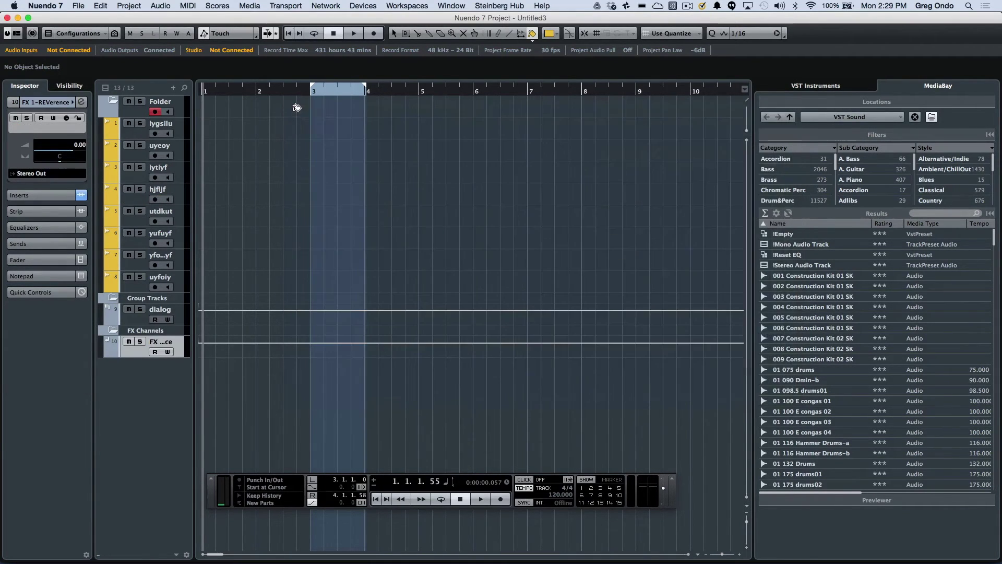
pyautogui.click(136, 268)
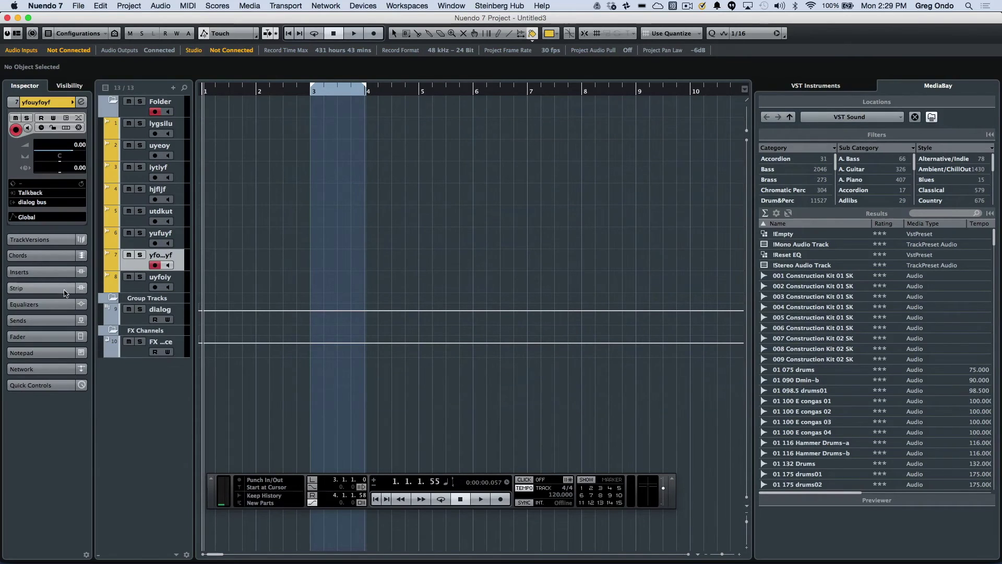
# Step: Enable the first send on yfouyfoyf to FX 1-REVerence at -10.1 dB
pyautogui.click(41, 324)
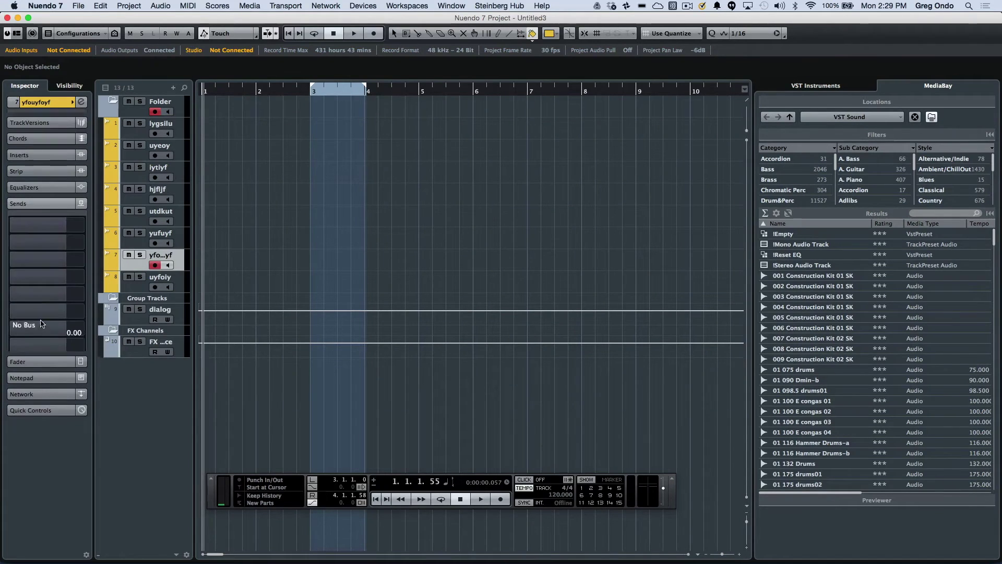
pyautogui.click(9, 221)
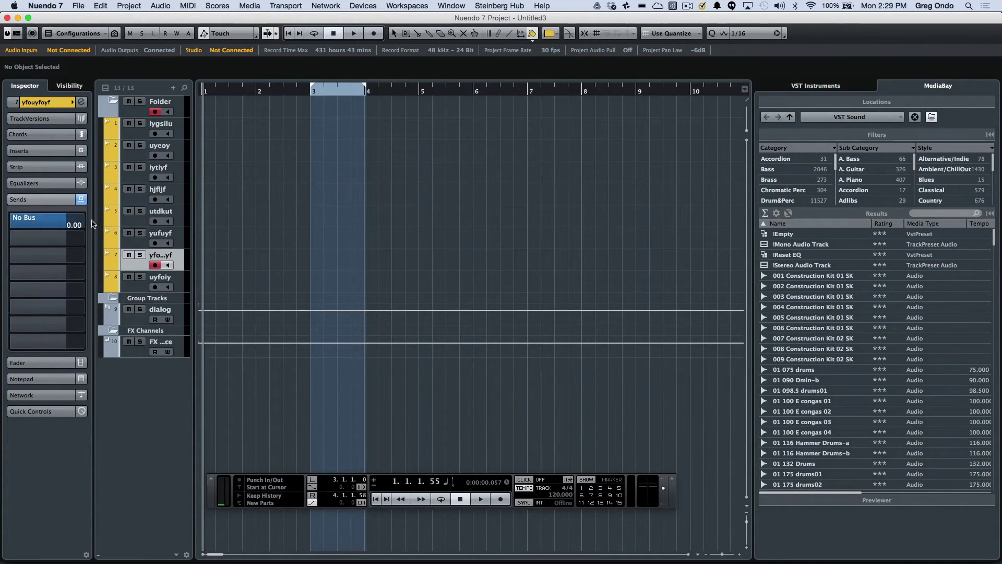
pyautogui.click(82, 224)
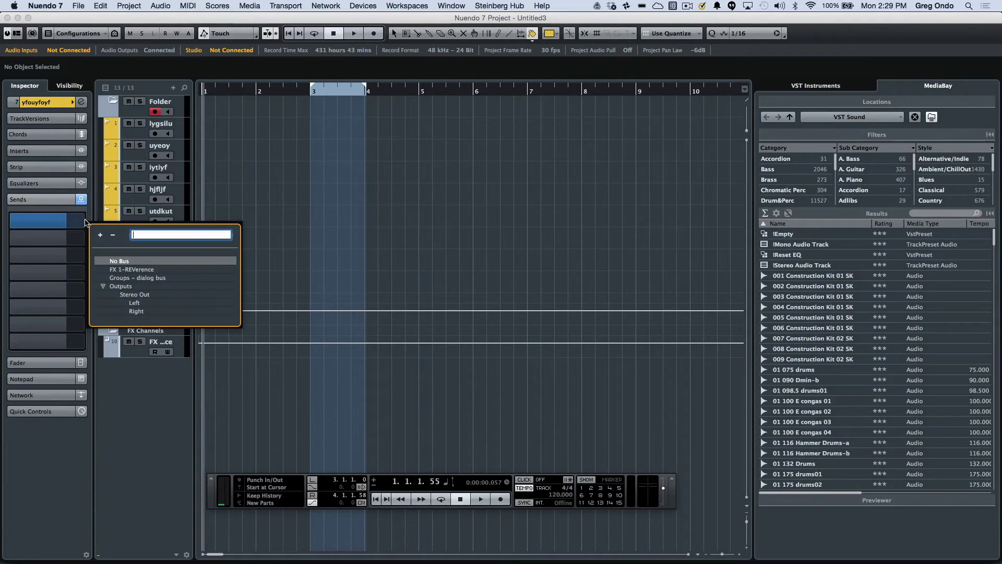
pyautogui.click(140, 269)
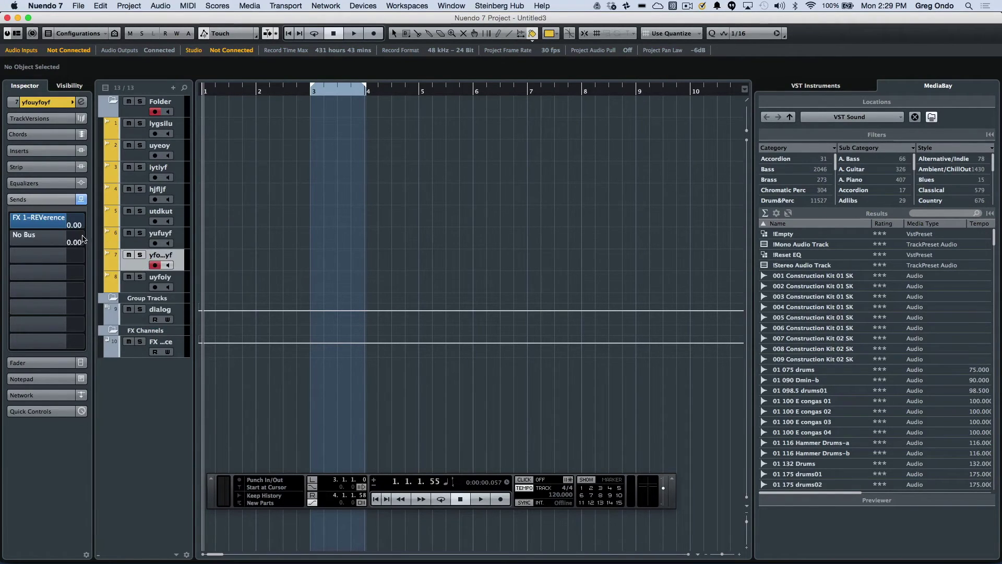
pyautogui.moveTo(70, 226)
pyautogui.moveTo(29, 222)
pyautogui.mouseDown()
pyautogui.moveTo(15, 220)
pyautogui.moveTo(43, 223)
pyautogui.mouseUp()
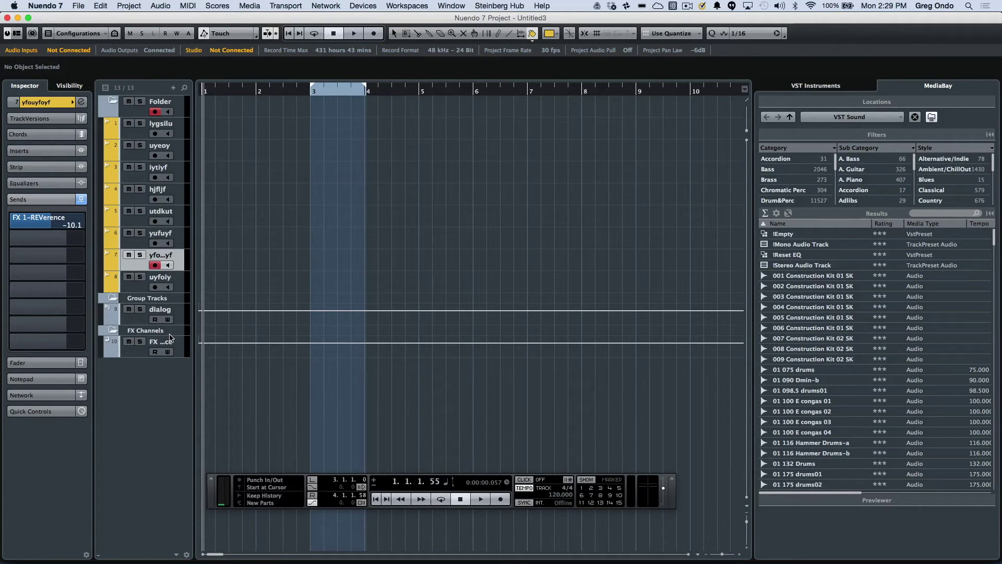
pyautogui.click(83, 7)
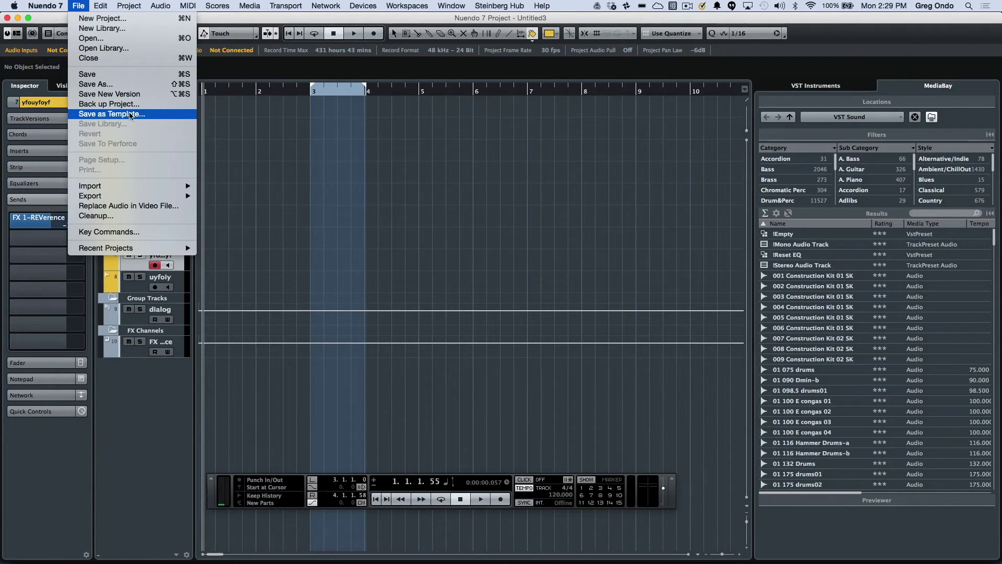
# Step: Save the project as a template named 'Studio Start'
pyautogui.click(129, 114)
pyautogui.click(476, 413)
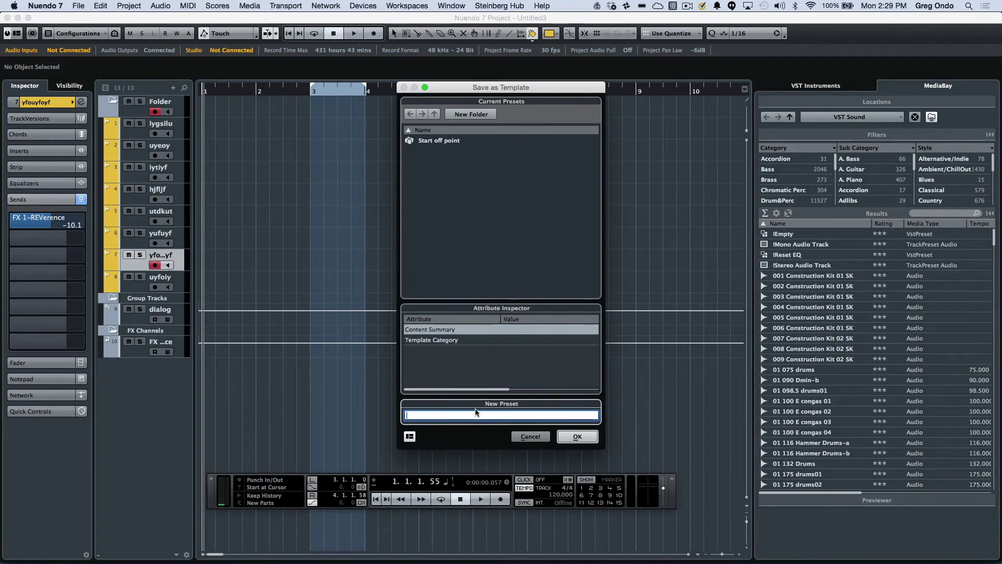
pyautogui.write('Studio Start')
pyautogui.press('Tab')
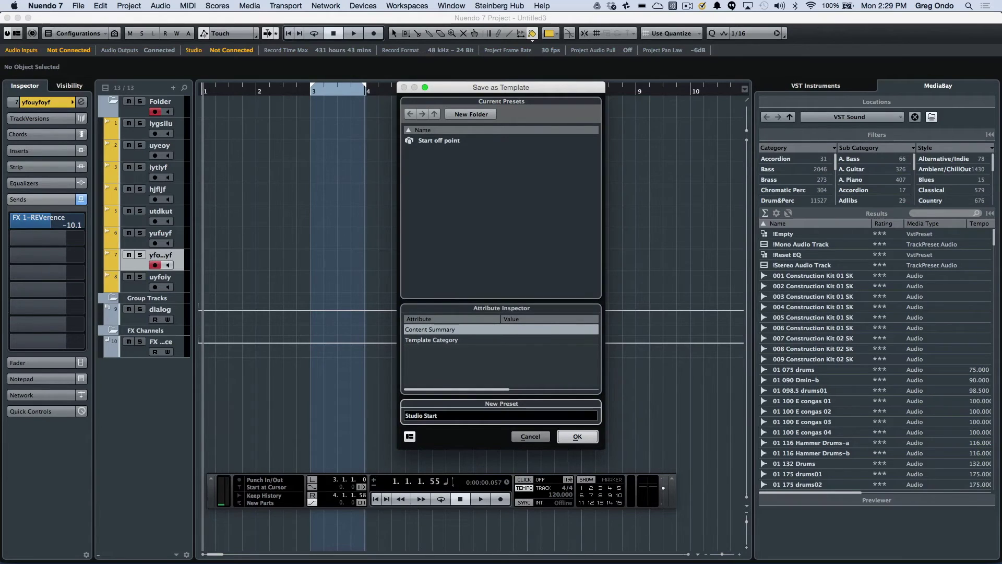
pyautogui.click(578, 437)
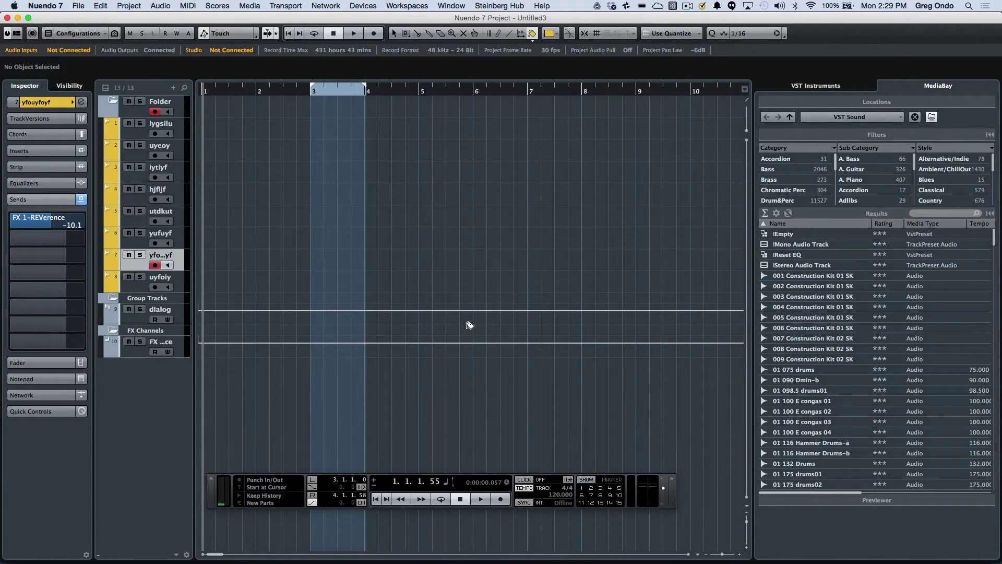
# Step: Switch to the Object Selection tool, then open the New Project Hub and cancel it
pyautogui.rightClick(460, 246)
pyautogui.click(459, 249)
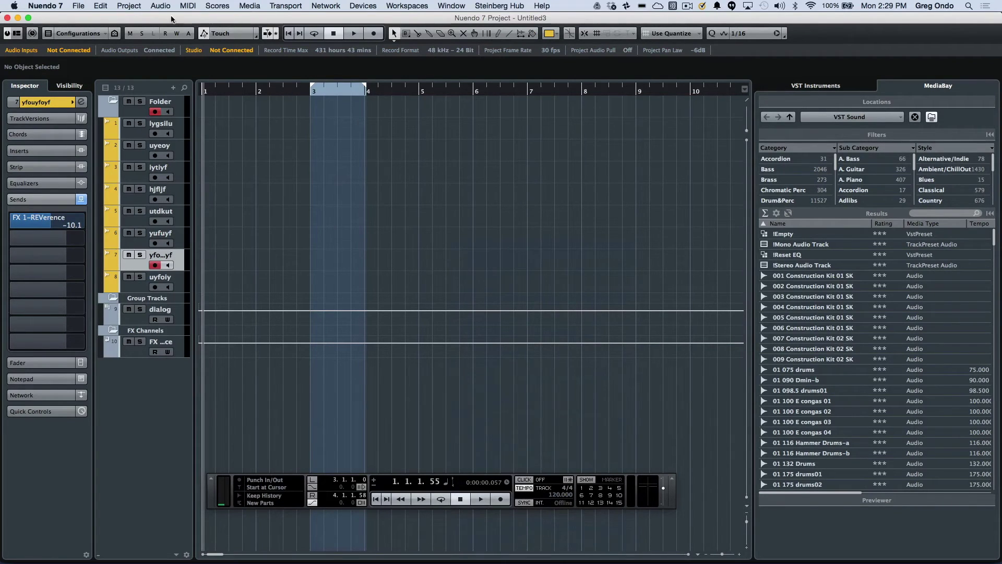
pyautogui.click(79, 5)
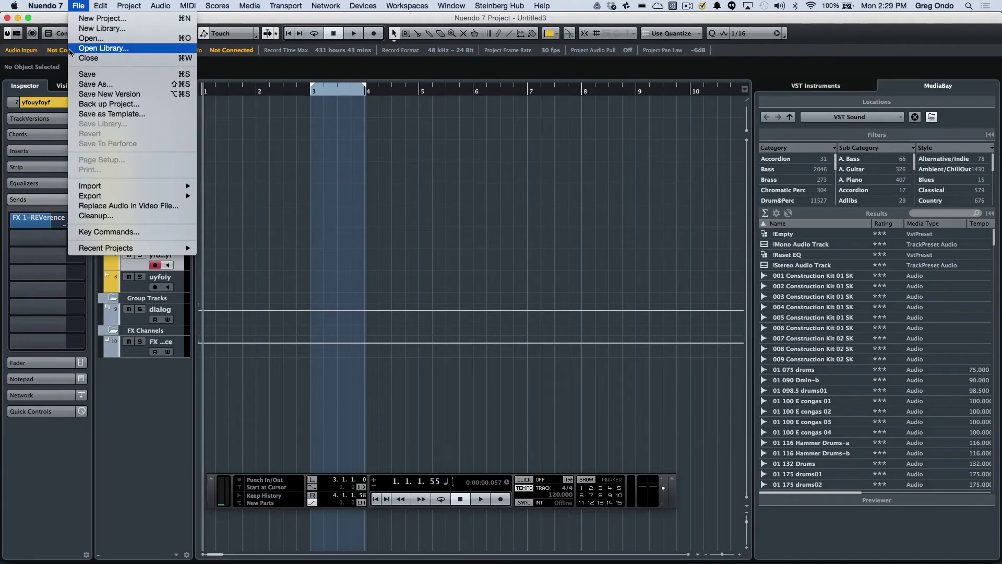
pyautogui.click(76, 19)
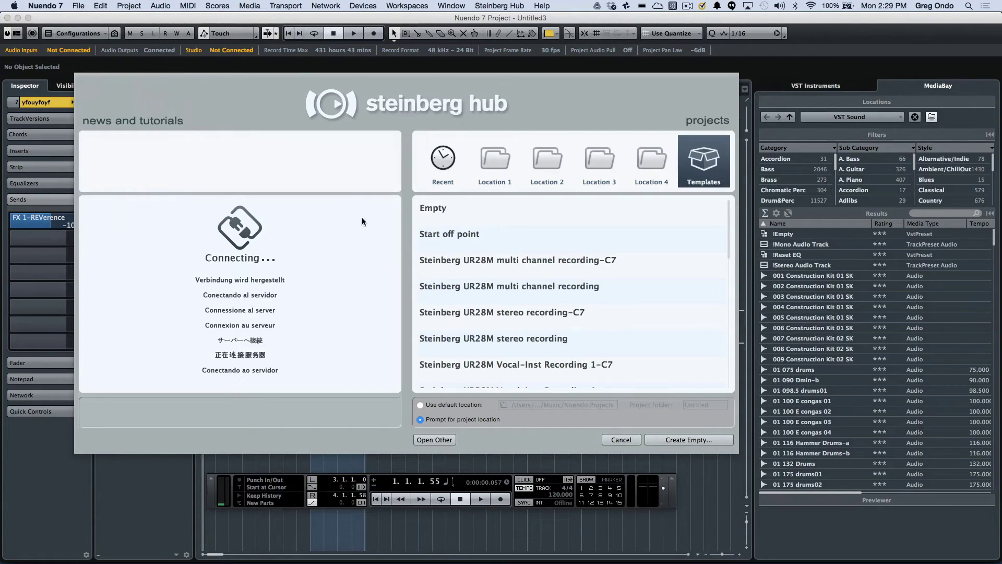
pyautogui.click(621, 439)
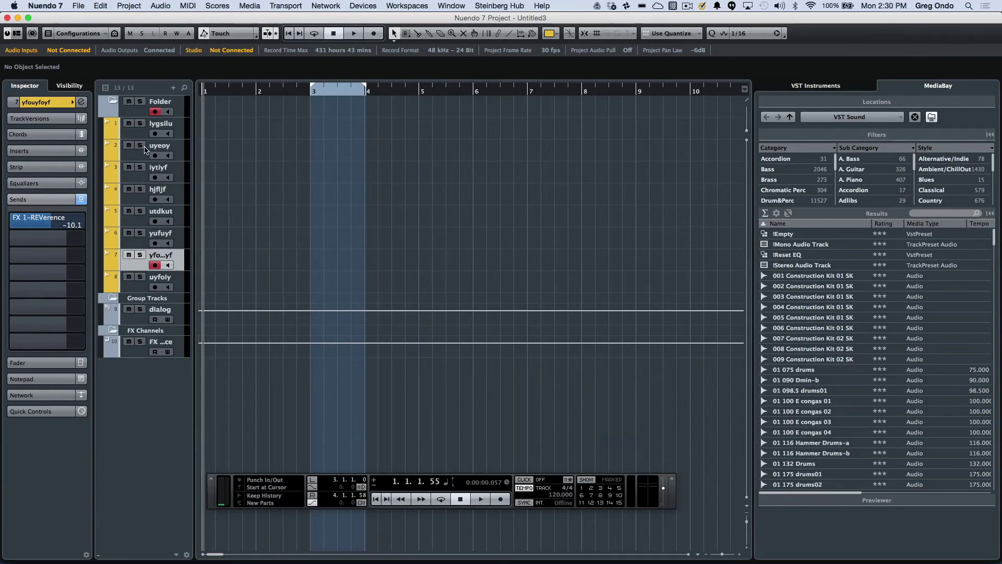
# Step: Select tracks iytiyf, uyeoye, lygsilugd, yfouyfoyf, hjfljf, yufuyf and utdkutf in turn
pyautogui.click(138, 181)
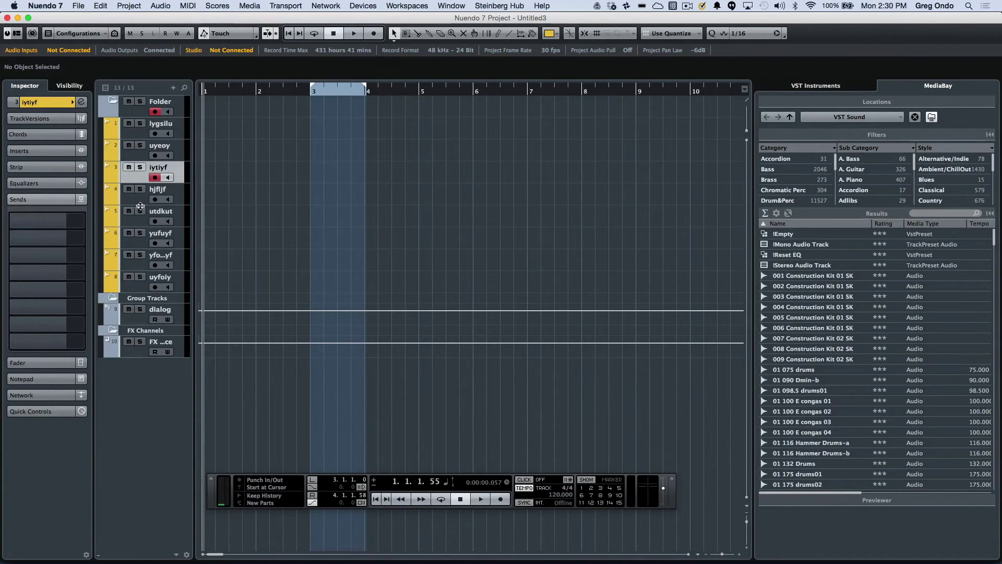
pyautogui.click(143, 176)
pyautogui.click(144, 153)
pyautogui.click(142, 138)
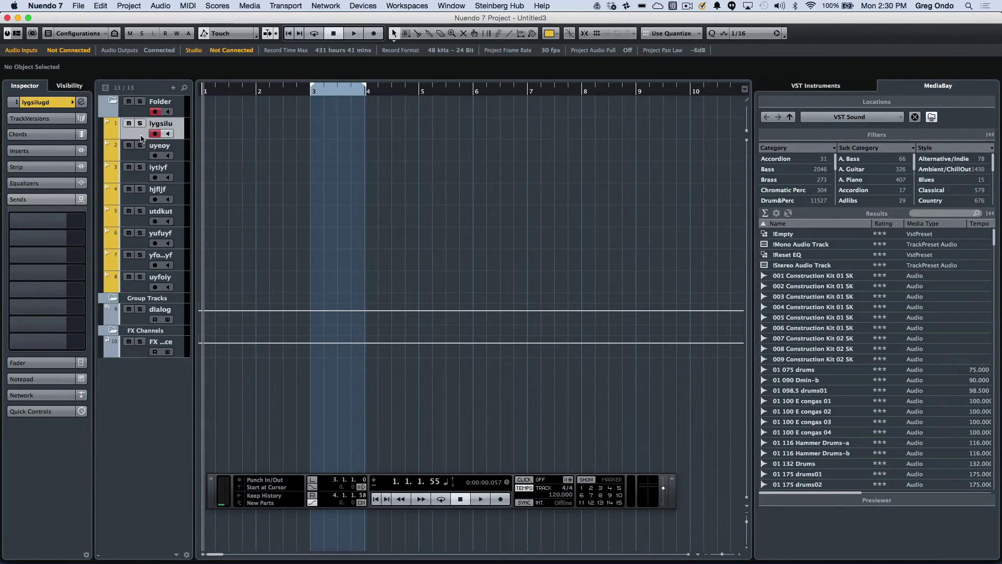
pyautogui.click(138, 268)
pyautogui.click(140, 223)
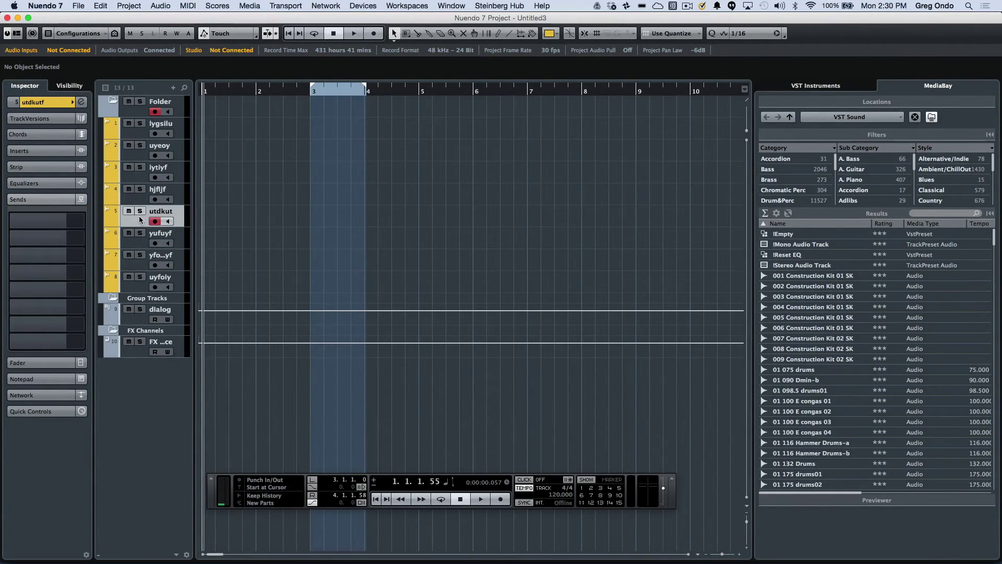
pyautogui.click(139, 197)
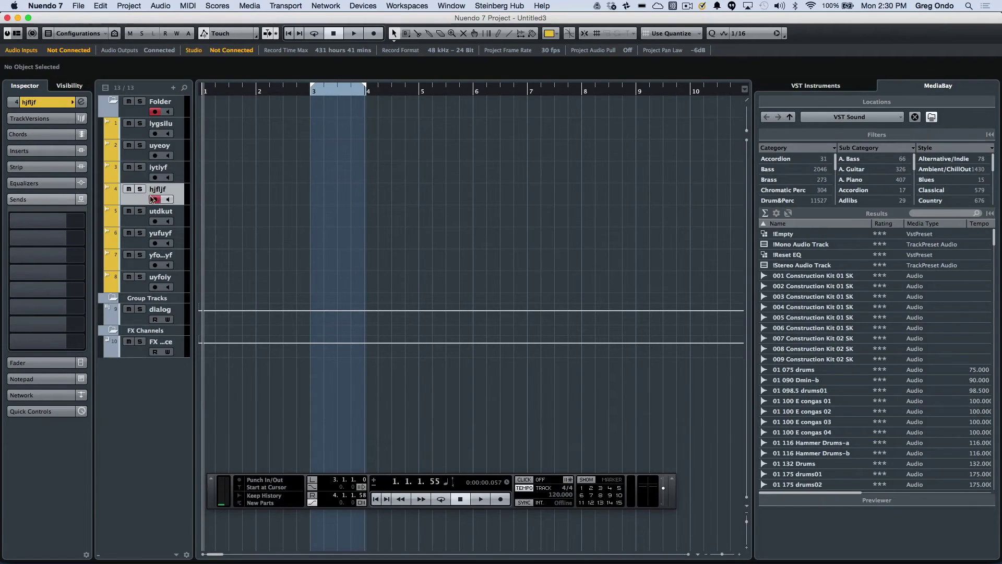
pyautogui.click(133, 224)
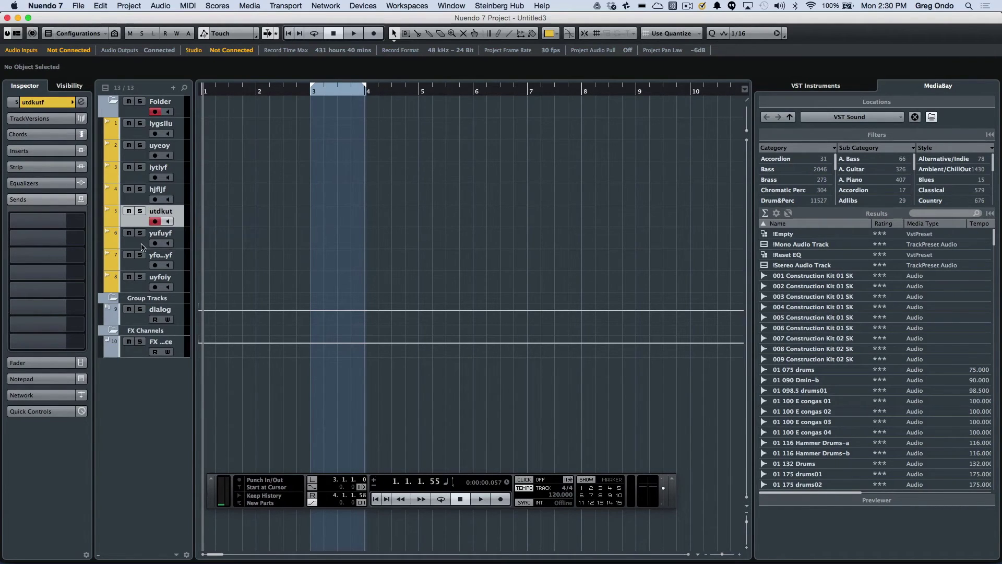
pyautogui.click(142, 246)
pyautogui.click(139, 224)
# Step: In Editing > Project & MixConsole preferences, turn off record-enable on selected audio and MIDI tracks
pyautogui.click(45, 6)
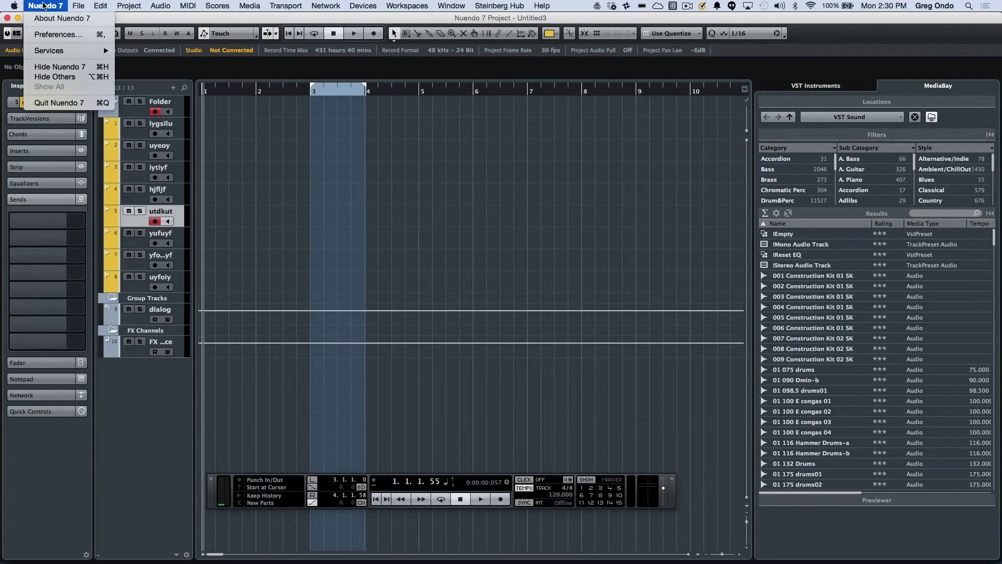
pyautogui.click(51, 35)
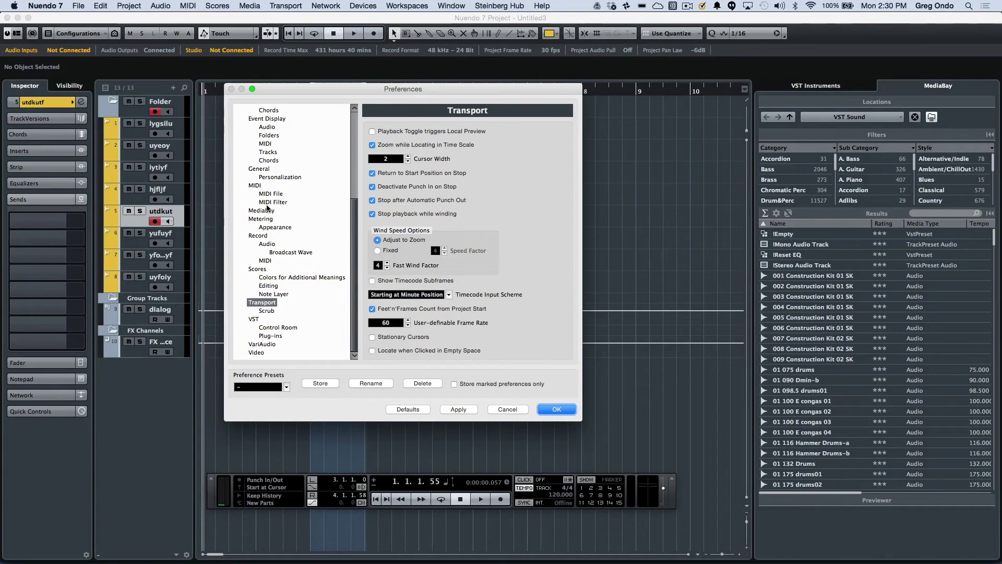
pyautogui.scroll(4, 271, 229)
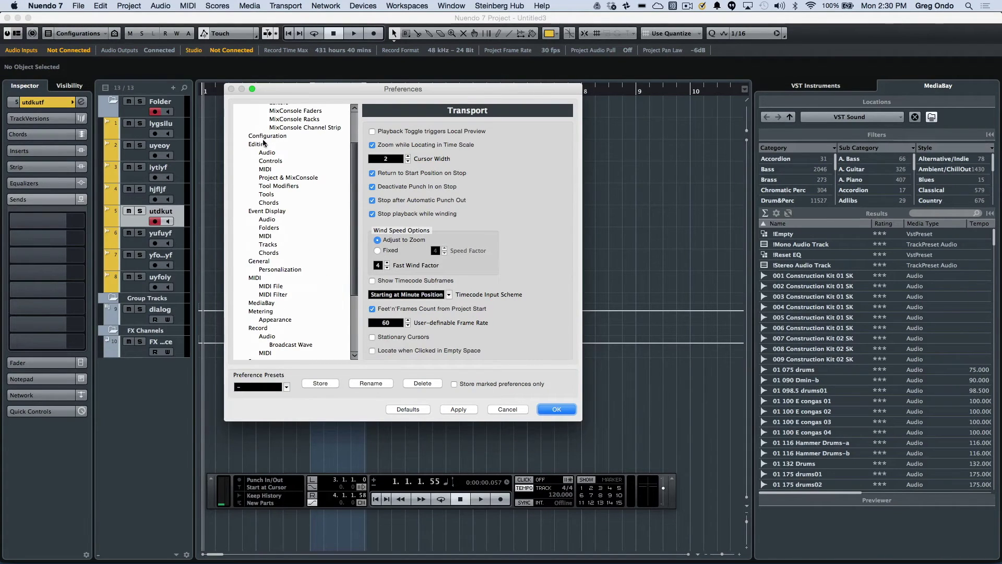
pyautogui.click(289, 179)
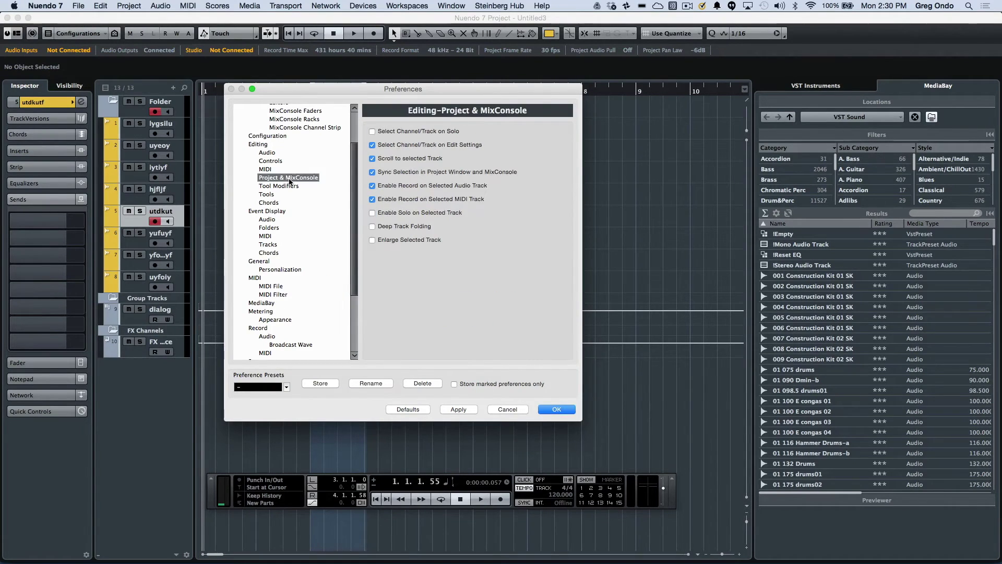
pyautogui.click(373, 187)
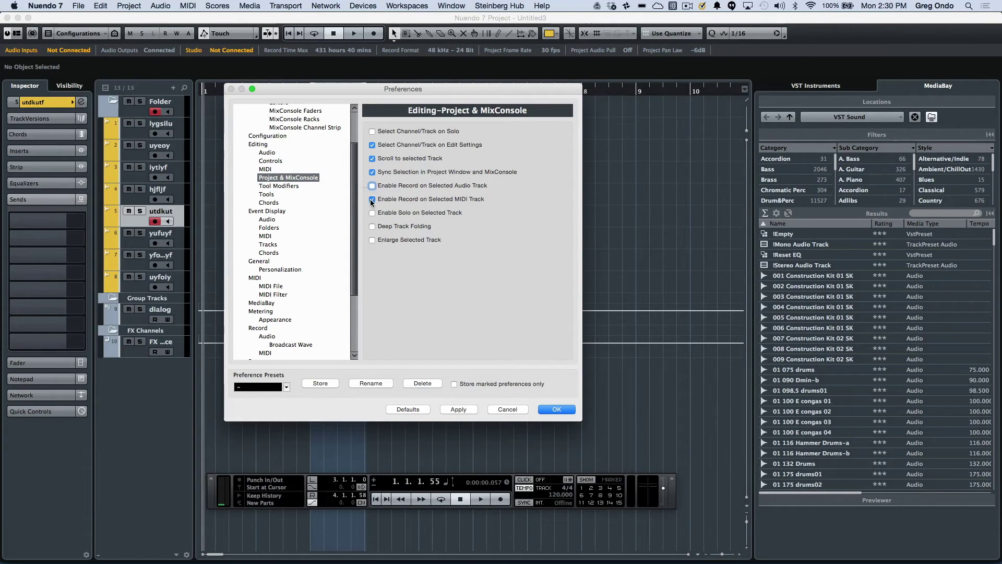
pyautogui.click(372, 199)
pyautogui.click(556, 409)
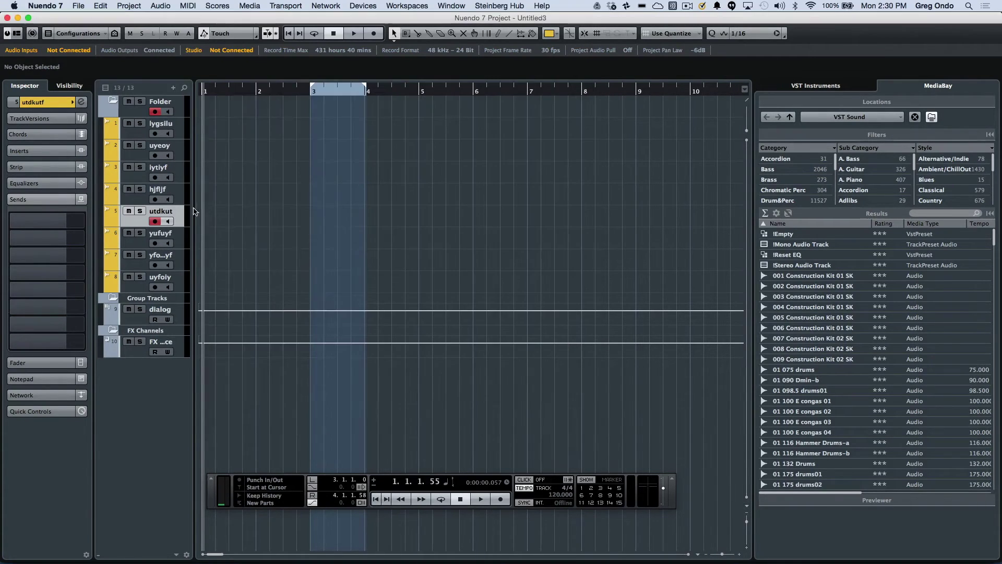
# Step: Record-enable the Folder track so all eight child tracks are armed
pyautogui.click(142, 247)
pyautogui.click(147, 264)
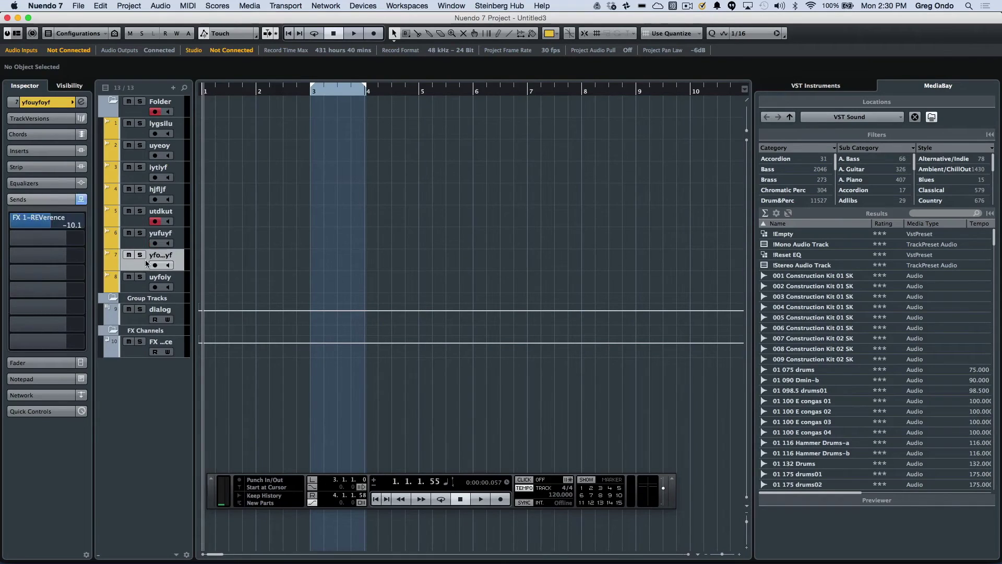
pyautogui.click(141, 179)
pyautogui.click(129, 211)
pyautogui.click(127, 211)
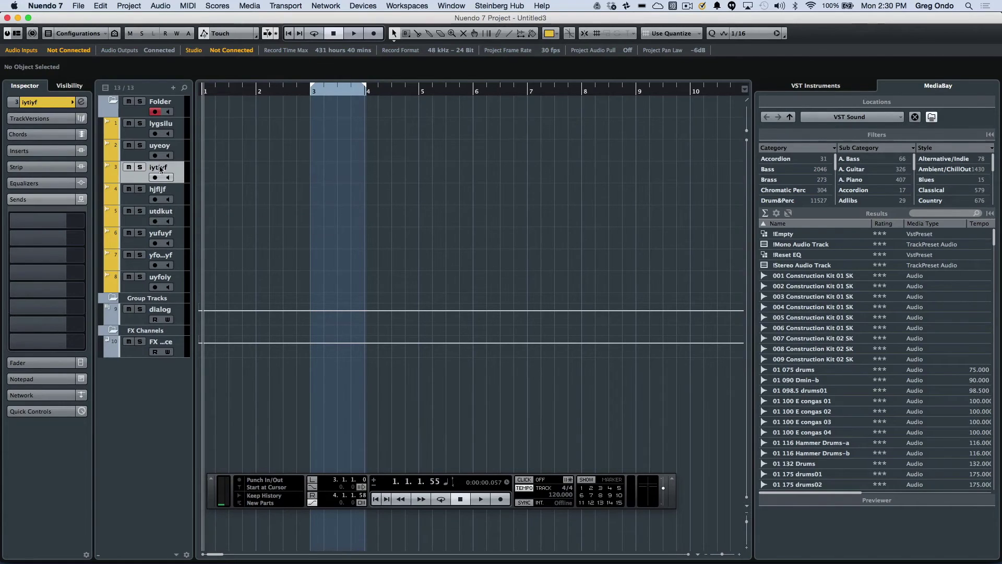
pyautogui.click(135, 112)
pyautogui.click(155, 112)
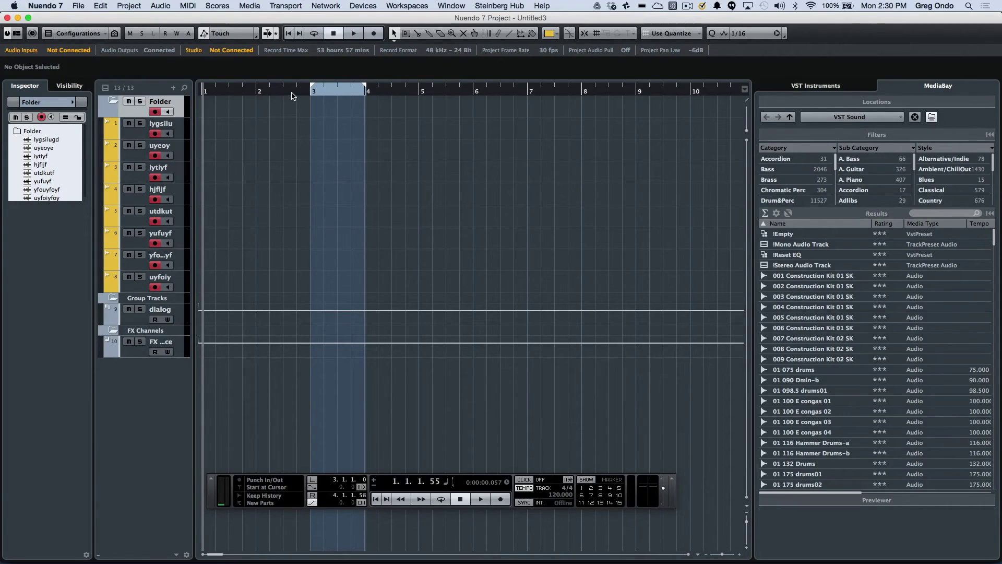
# Step: Drag the left and right locators to span bar 3 to bar 5
pyautogui.moveTo(291, 95); pyautogui.dragTo(280, 95)
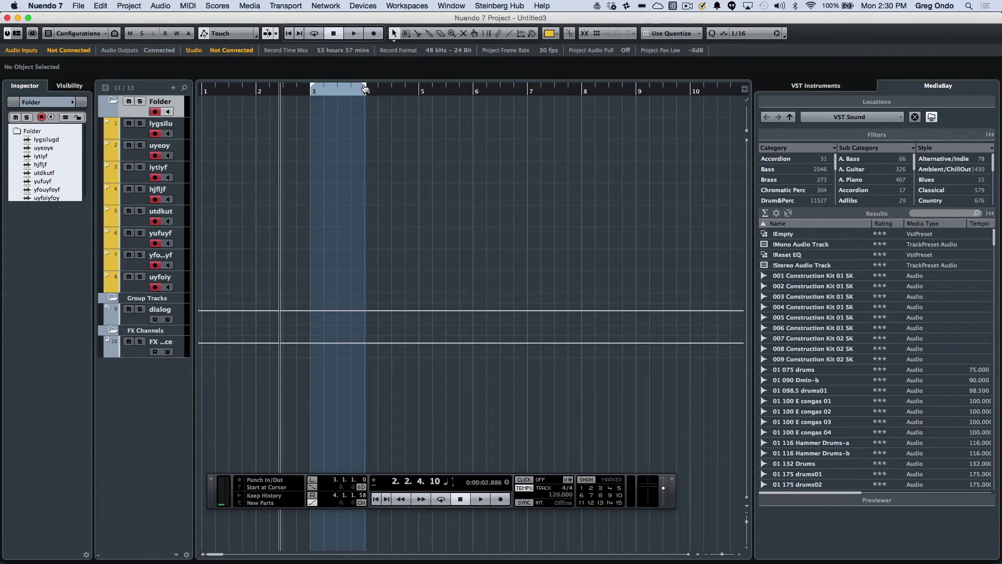
pyautogui.moveTo(366, 89); pyautogui.dragTo(431, 90)
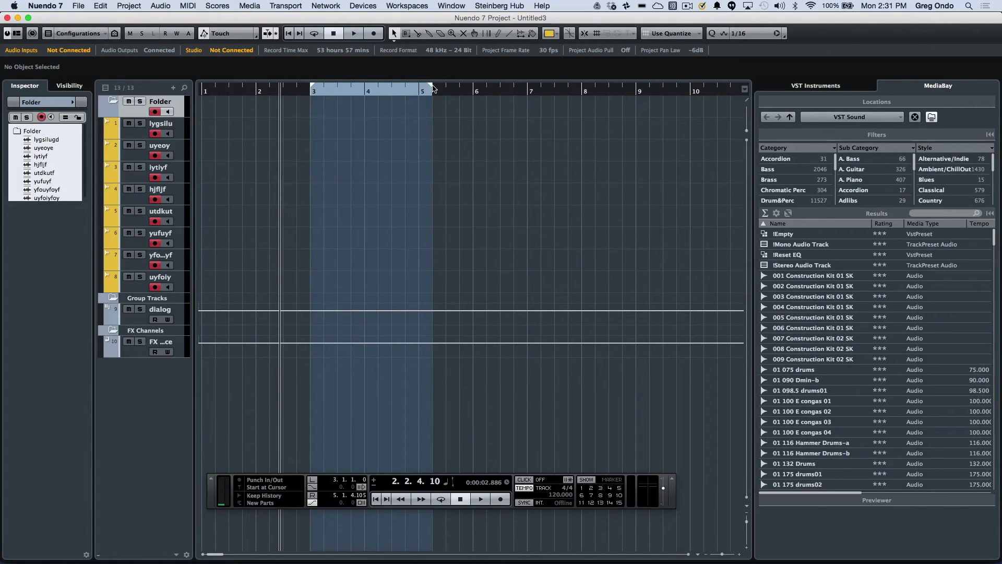
pyautogui.moveTo(431, 88); pyautogui.dragTo(418, 88)
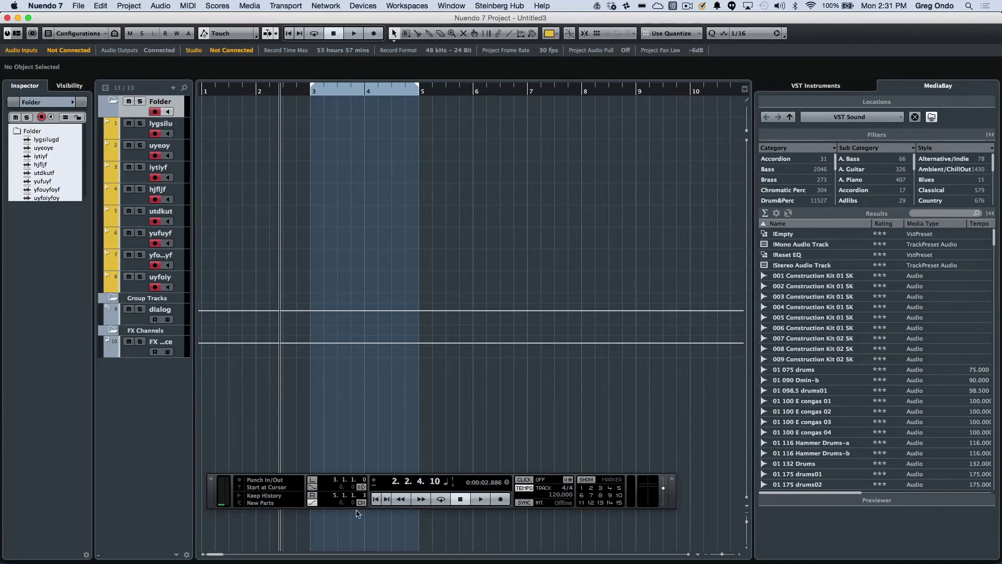
pyautogui.scroll(-1, 335, 500)
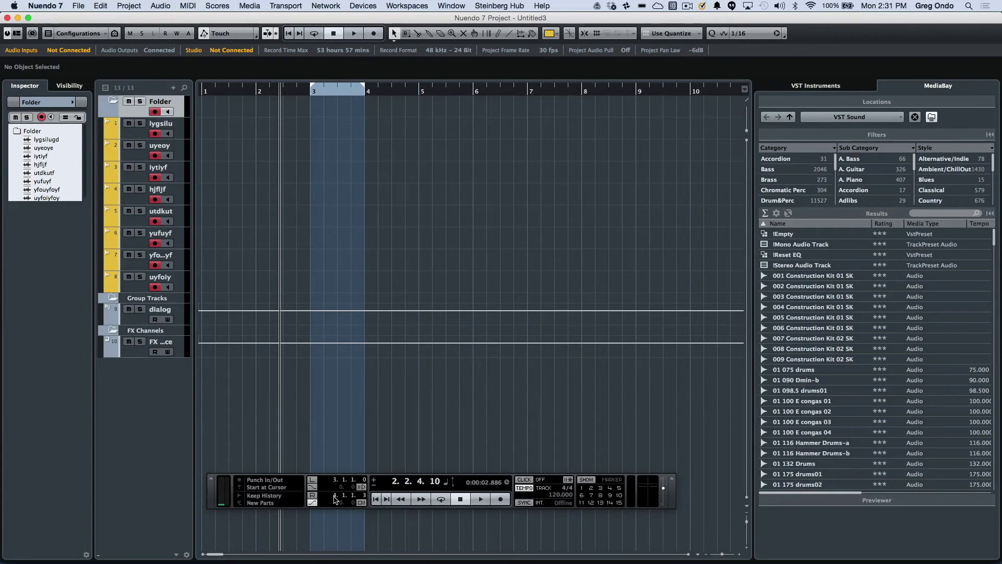
pyautogui.scroll(1, 335, 500)
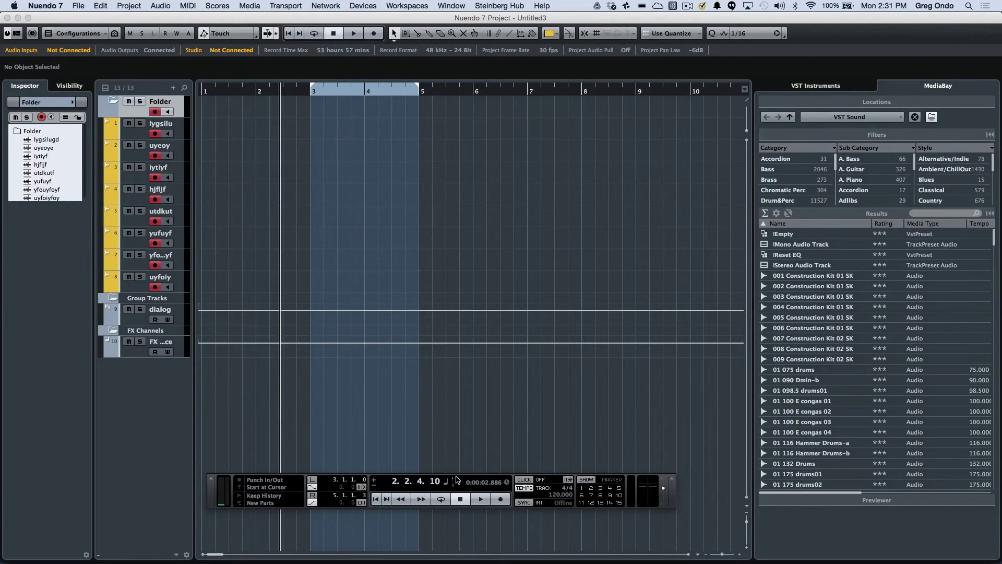
# Step: Start playback and toggle Record repeatedly to punch in five takes, then stop
pyautogui.click(481, 500)
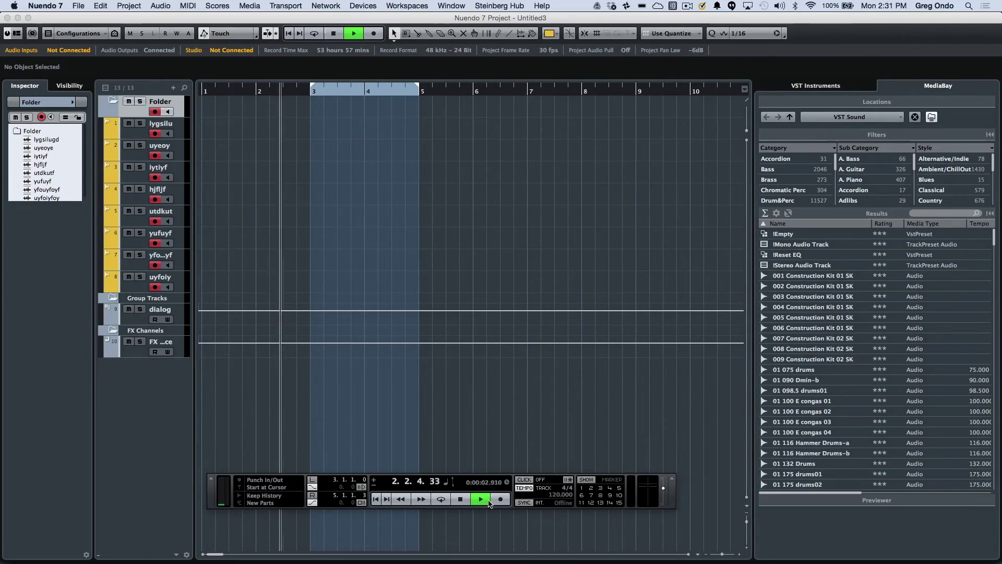
pyautogui.click(498, 499)
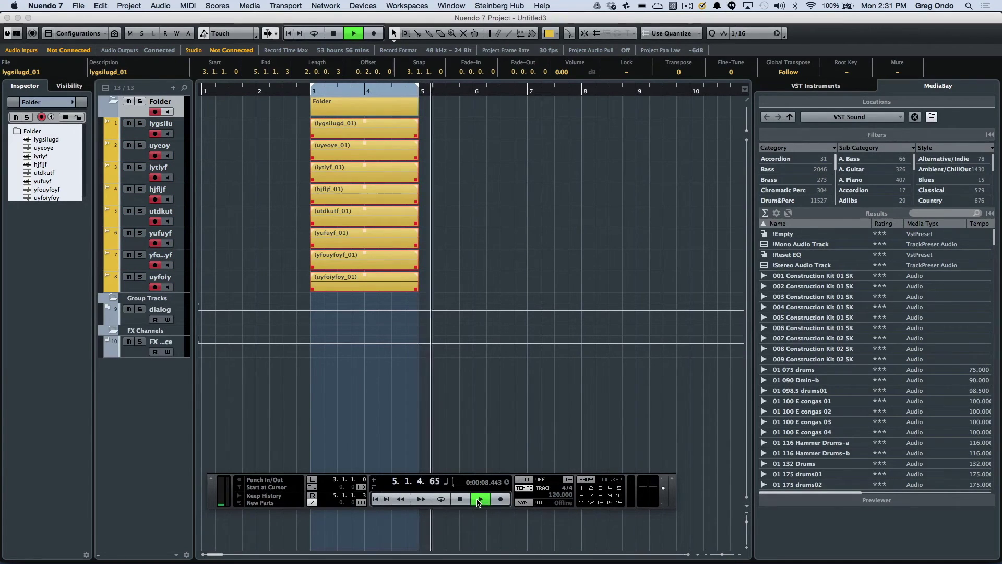
pyautogui.click(500, 500)
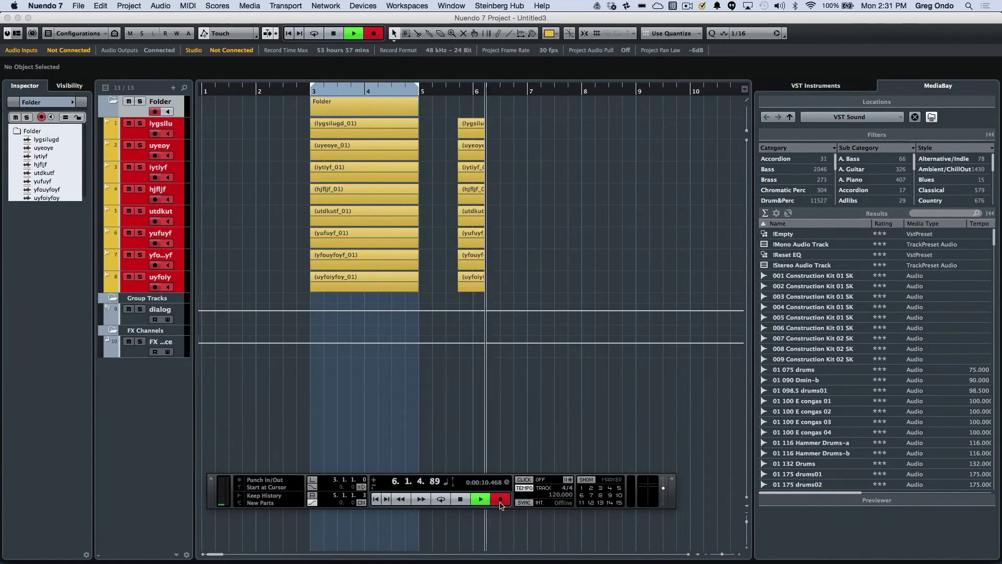
pyautogui.click(499, 502)
pyautogui.click(500, 501)
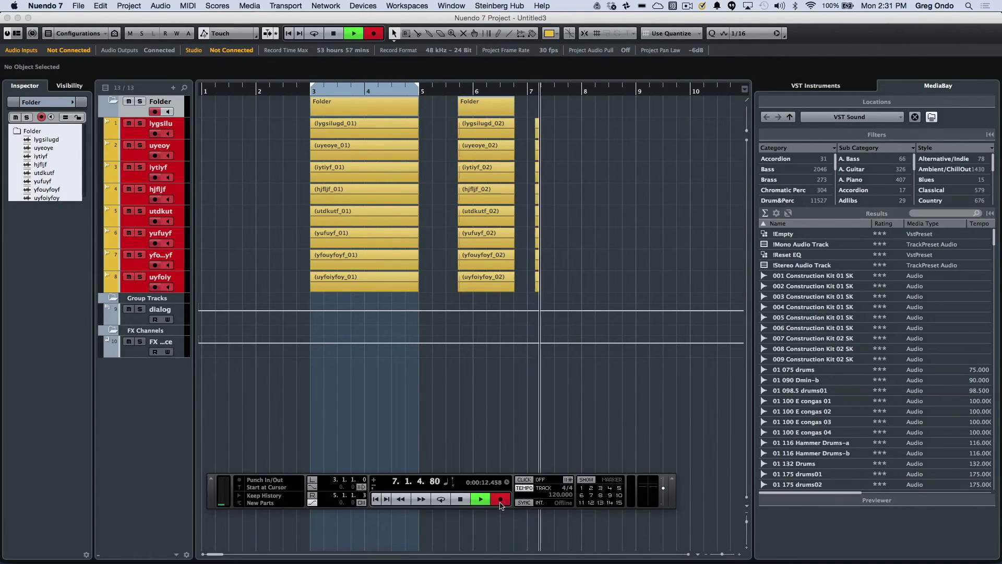
pyautogui.click(500, 500)
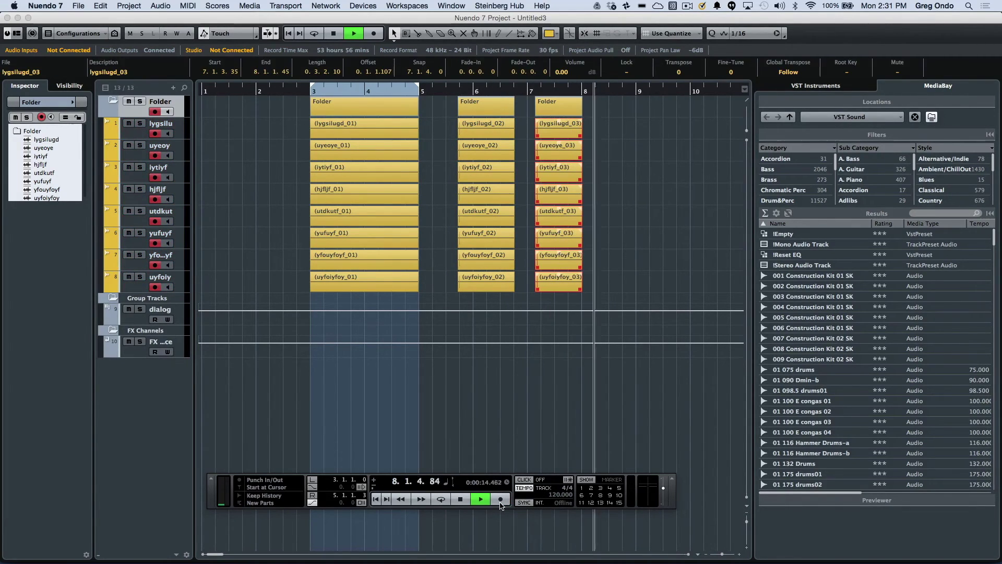
pyautogui.click(500, 500)
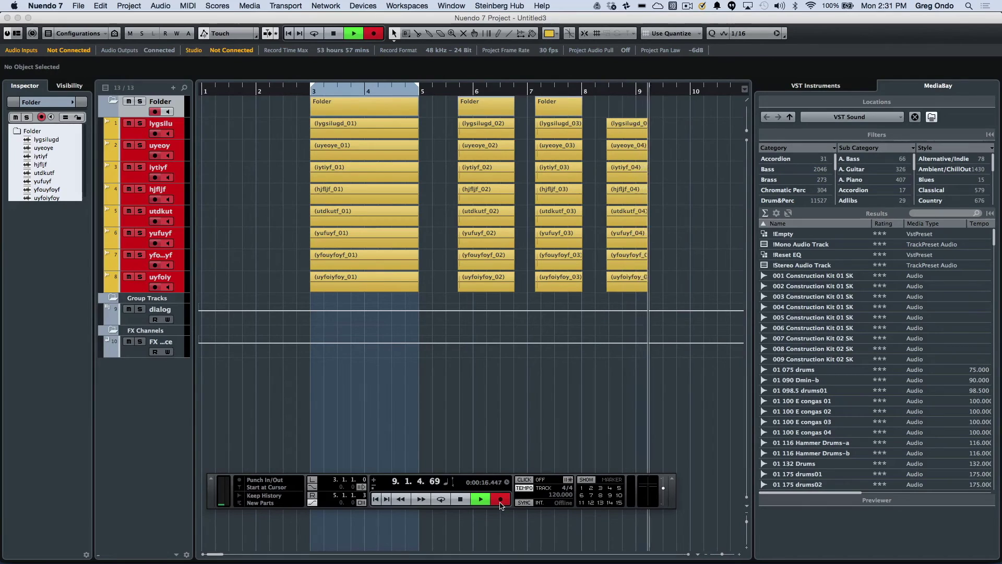
pyautogui.click(500, 500)
pyautogui.click(500, 500)
pyautogui.click(500, 501)
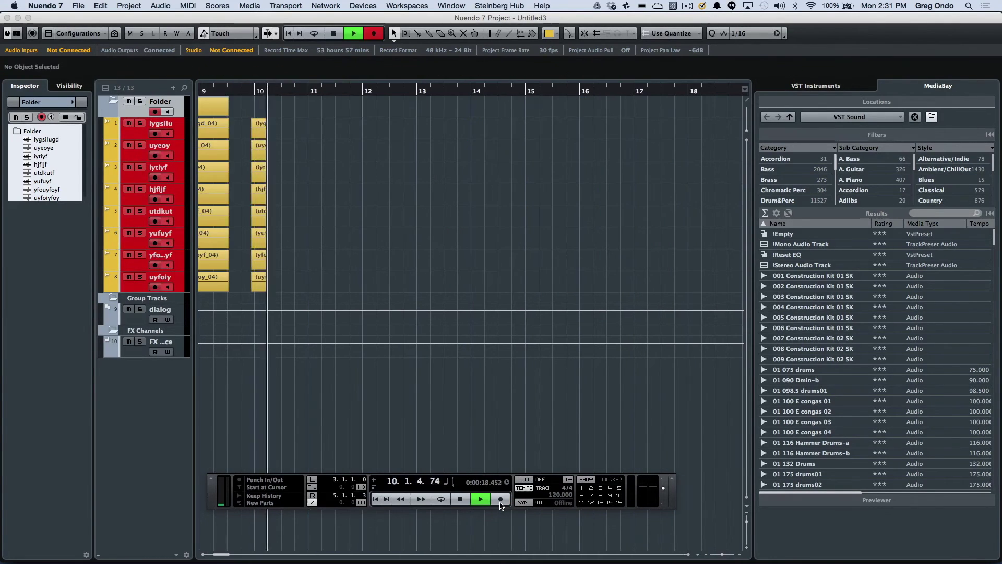
pyautogui.press('space')
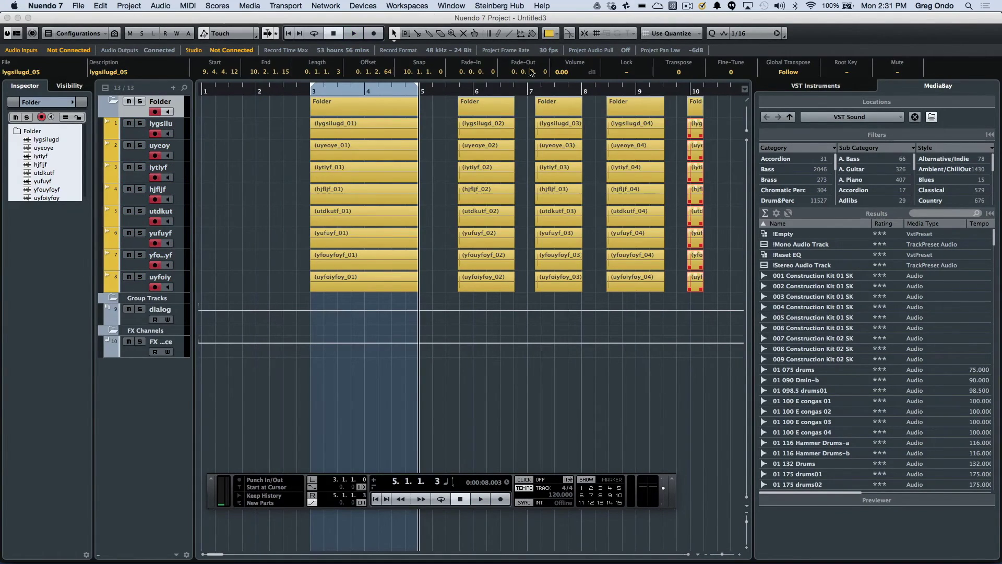
# Step: Move the playback position just past bar 5 and play back to review the takes
pyautogui.moveTo(445, 95)
pyautogui.mouseDown()
pyautogui.moveTo(397, 95)
pyautogui.moveTo(453, 92)
pyautogui.mouseUp()
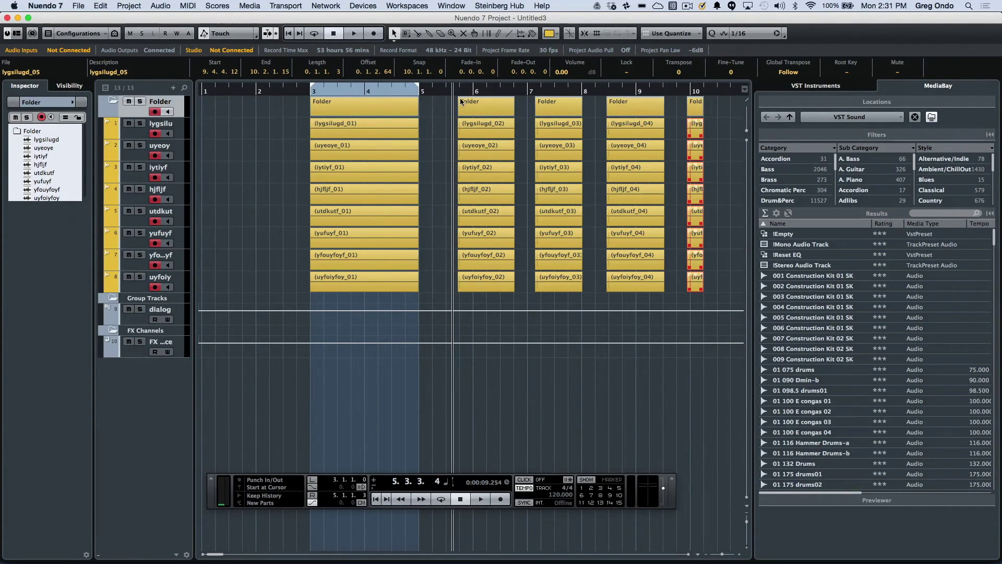
pyautogui.press('space')
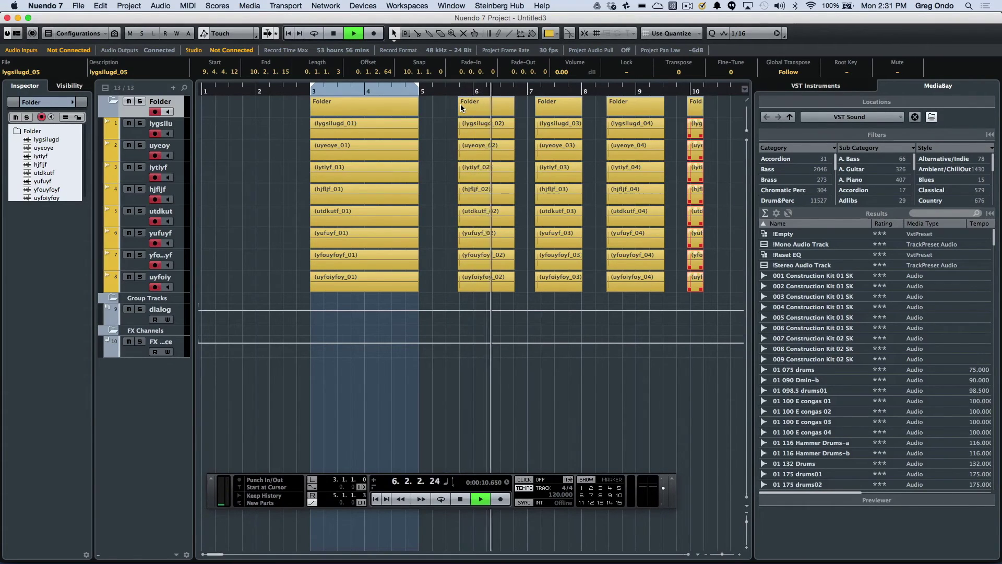
pyautogui.press('space')
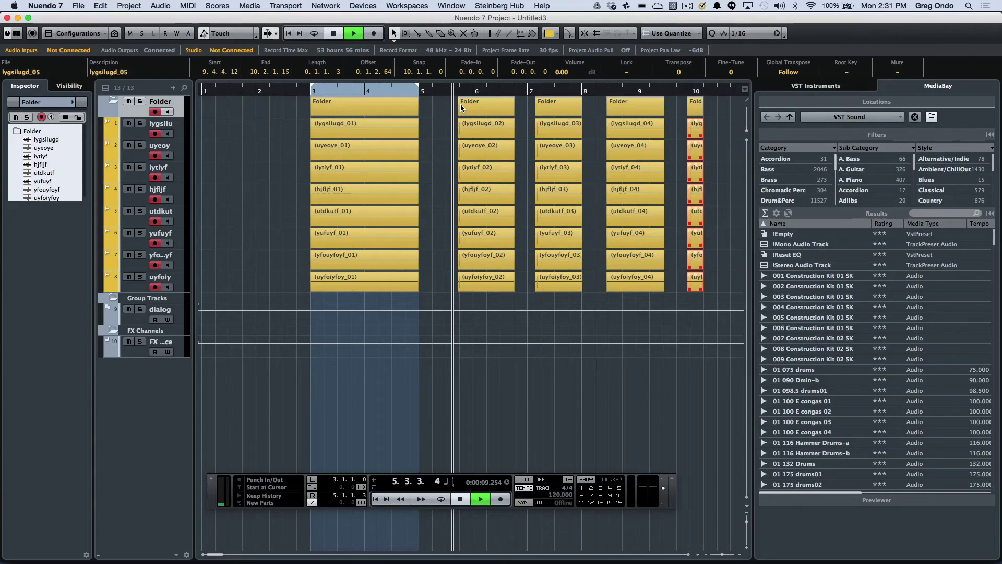
pyautogui.press('space')
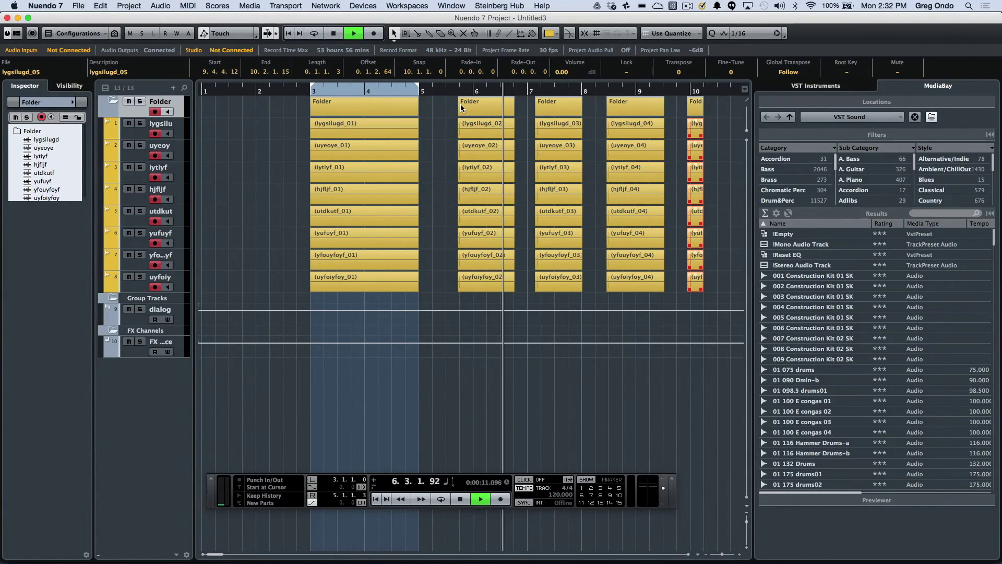
pyautogui.press('space')
pyautogui.press('space')
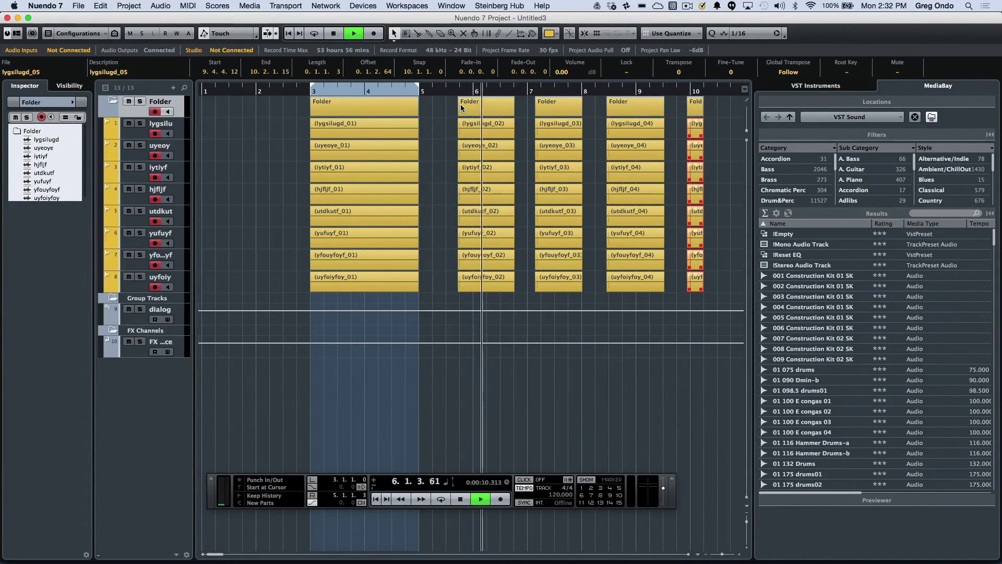
pyautogui.press('space')
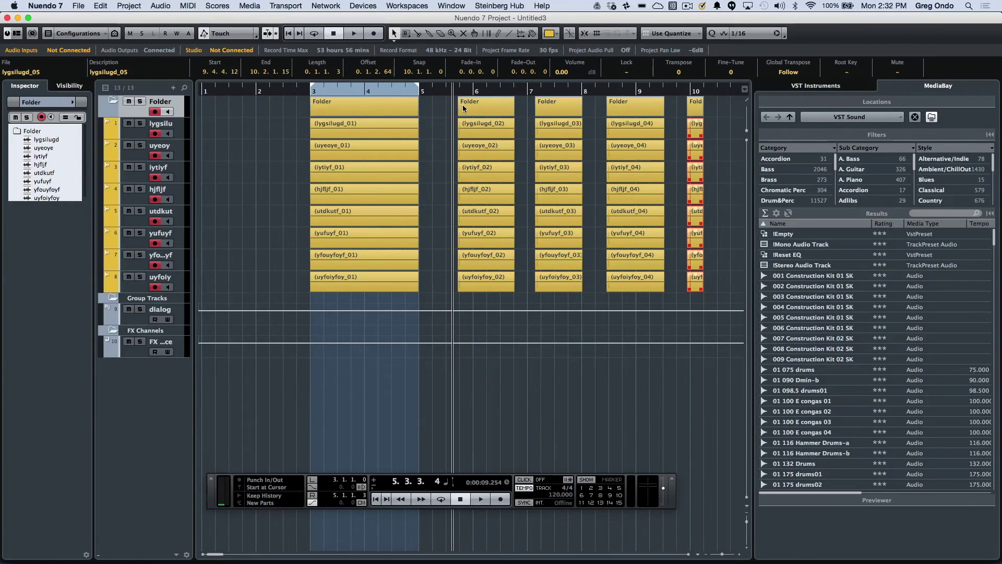
# Step: Turn off Return to Start Position on Stop in the Transport preferences
pyautogui.click(56, 6)
pyautogui.click(59, 34)
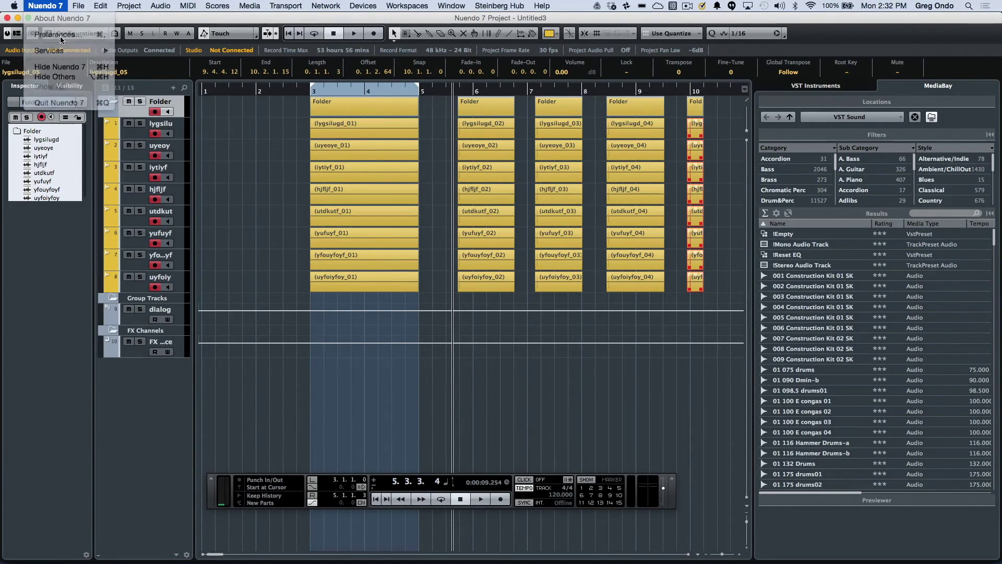
pyautogui.scroll(-5, 276, 304)
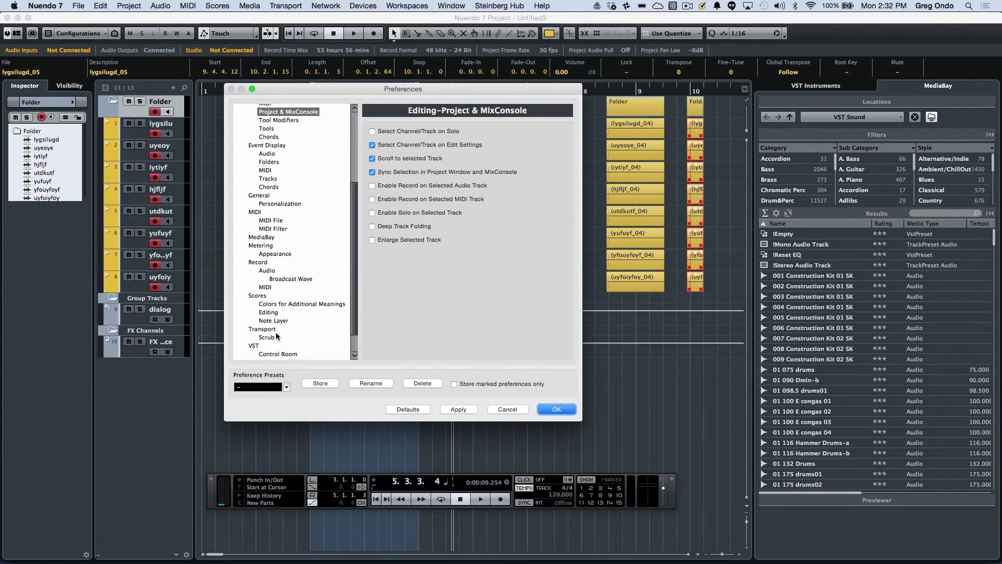
pyautogui.click(264, 330)
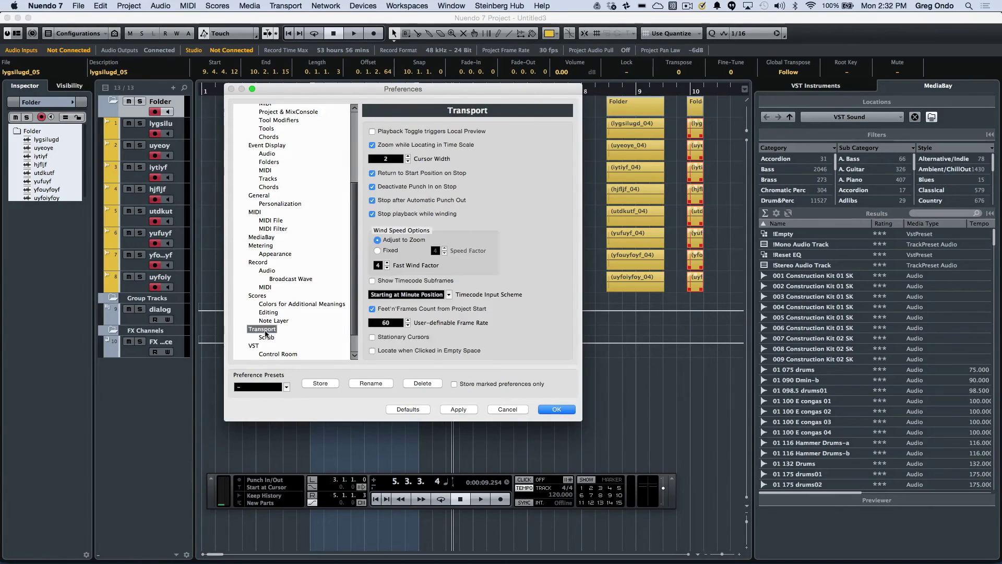
pyautogui.click(372, 174)
pyautogui.click(555, 409)
# Step: Play and stop with the spacebar to confirm playback stays where it stopped
pyautogui.press('space')
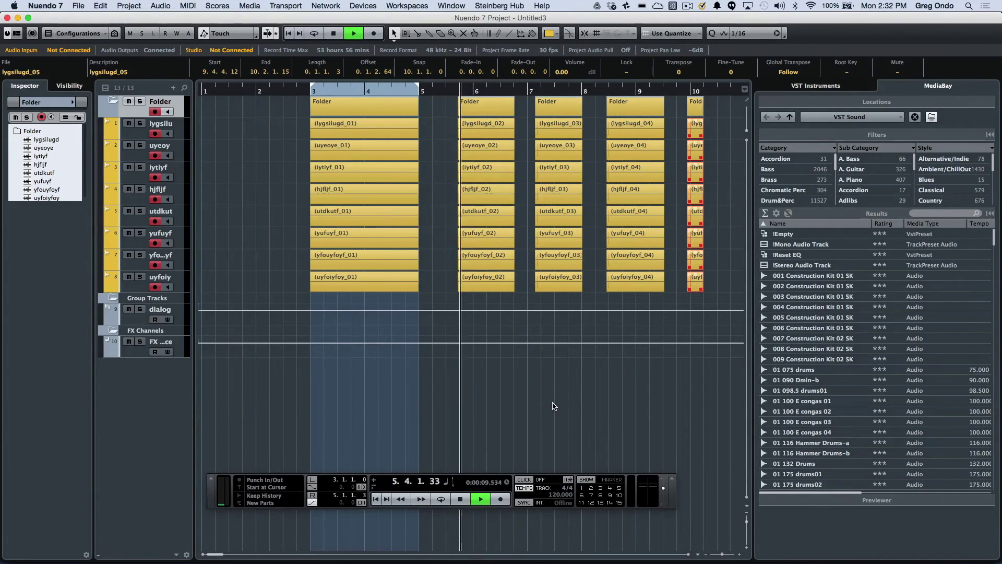
pyautogui.press('space')
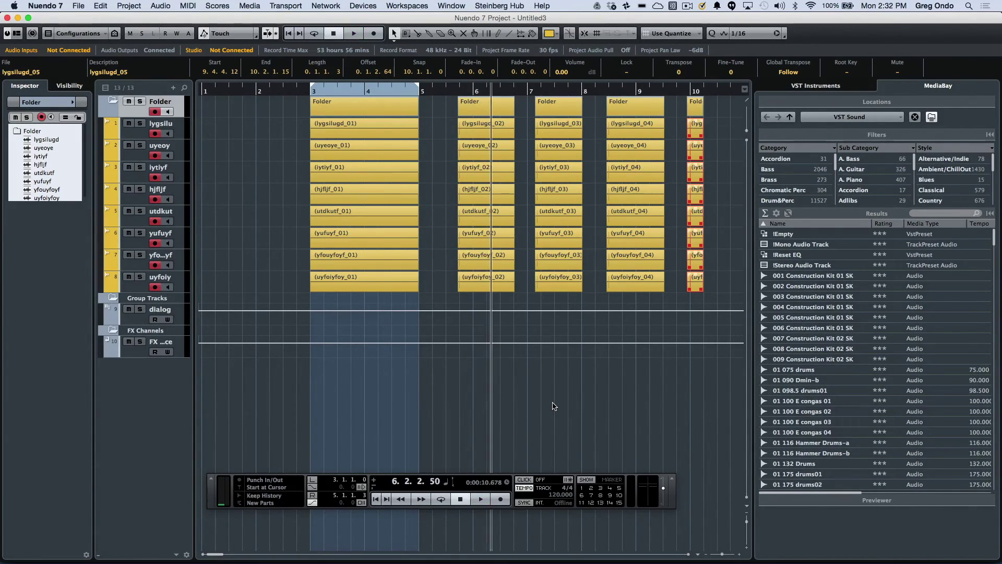
pyautogui.press('space')
pyautogui.press('space')
pyautogui.press('space')
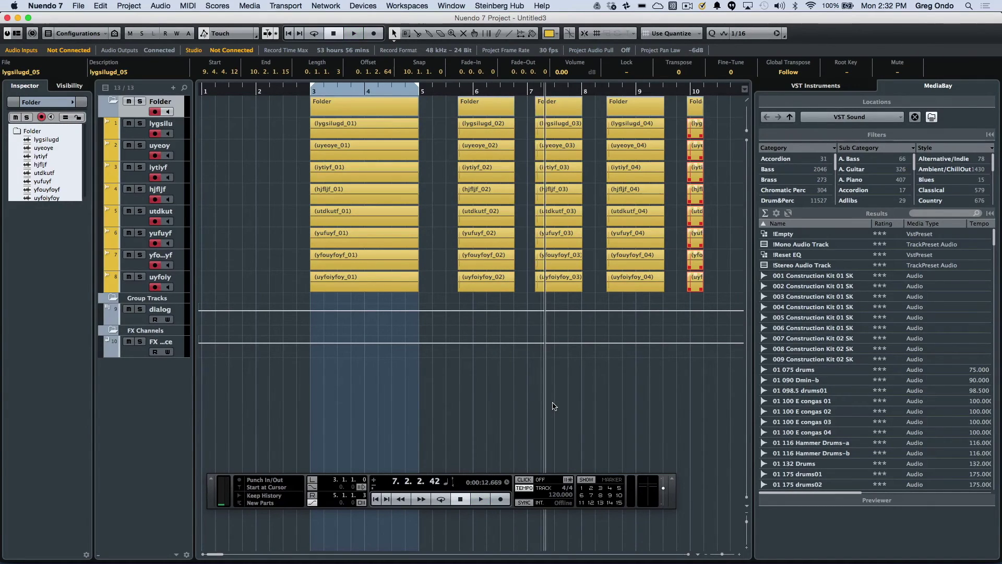
pyautogui.press('space')
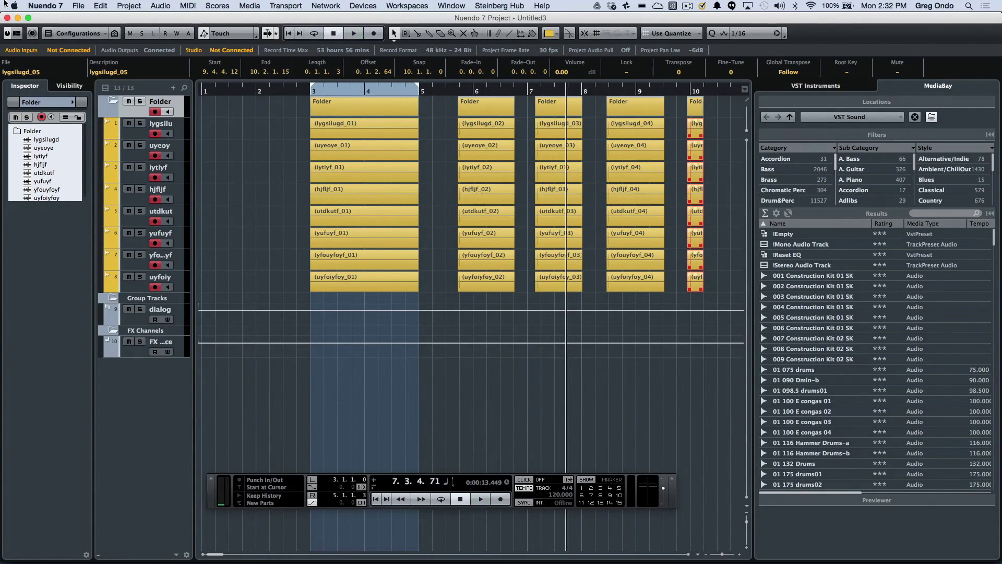
# Step: Enable locating the cursor when clicking empty space in the Transport preferences
pyautogui.click(54, 8)
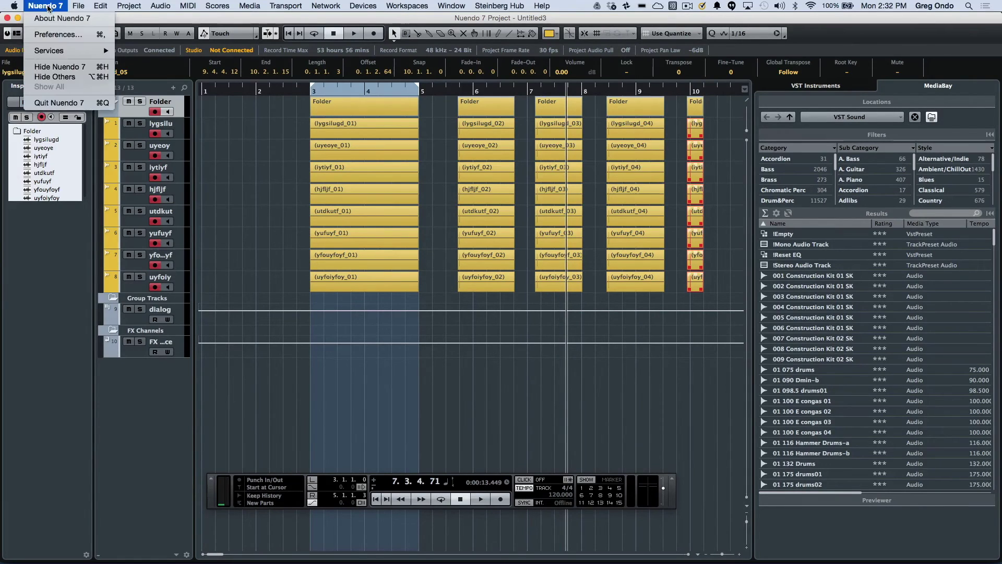
pyautogui.click(64, 34)
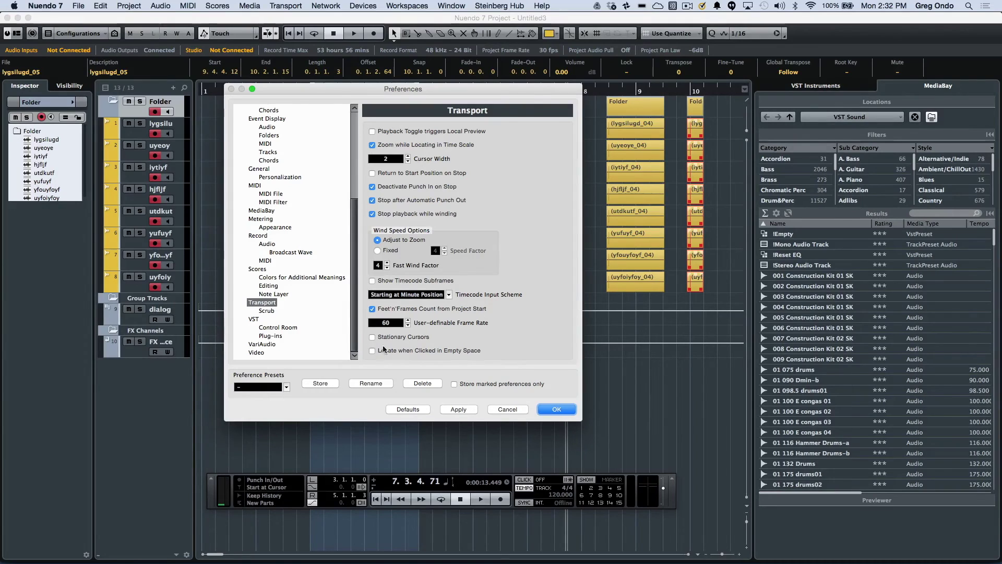
pyautogui.click(373, 350)
pyautogui.click(557, 409)
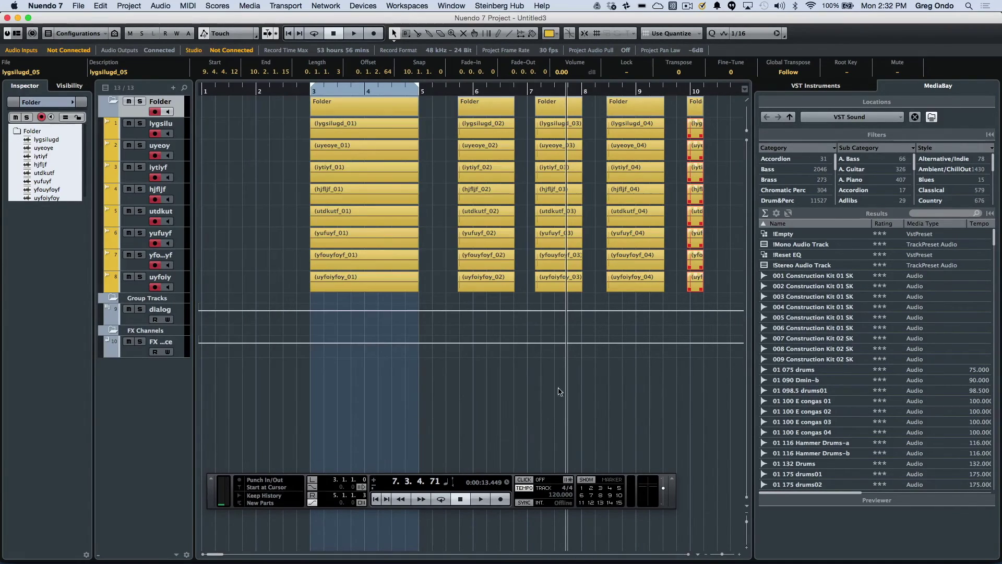
# Step: Click empty lane space to locate the cursor at bars 8, 5, 2, 5, 7, 8 and 9
pyautogui.click(602, 205)
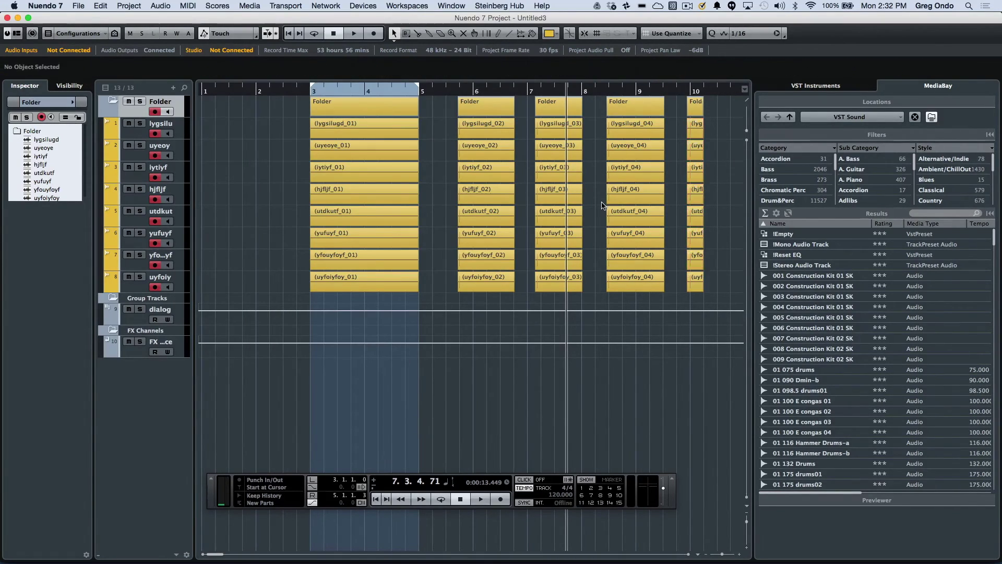
pyautogui.click(431, 191)
pyautogui.click(273, 186)
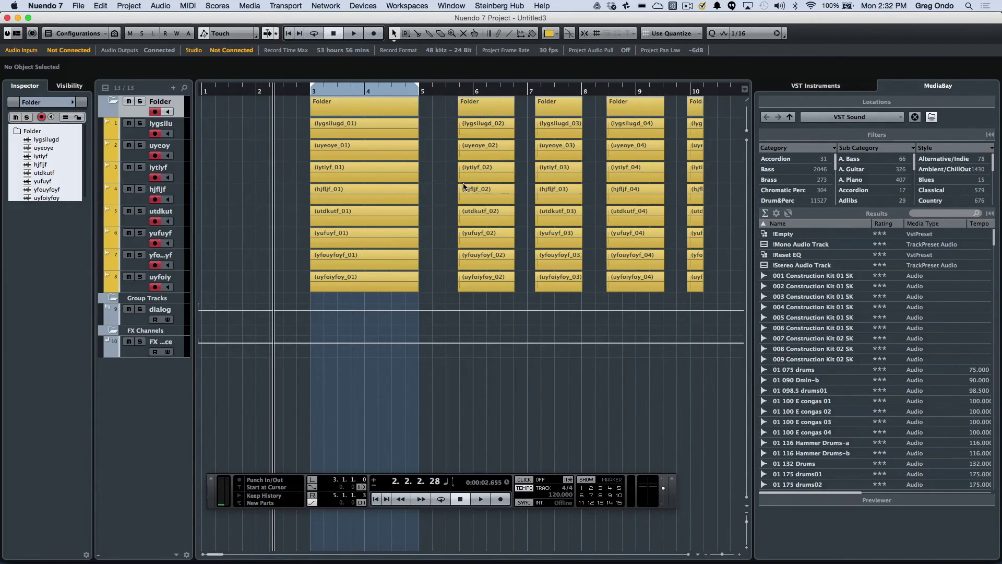
pyautogui.click(439, 194)
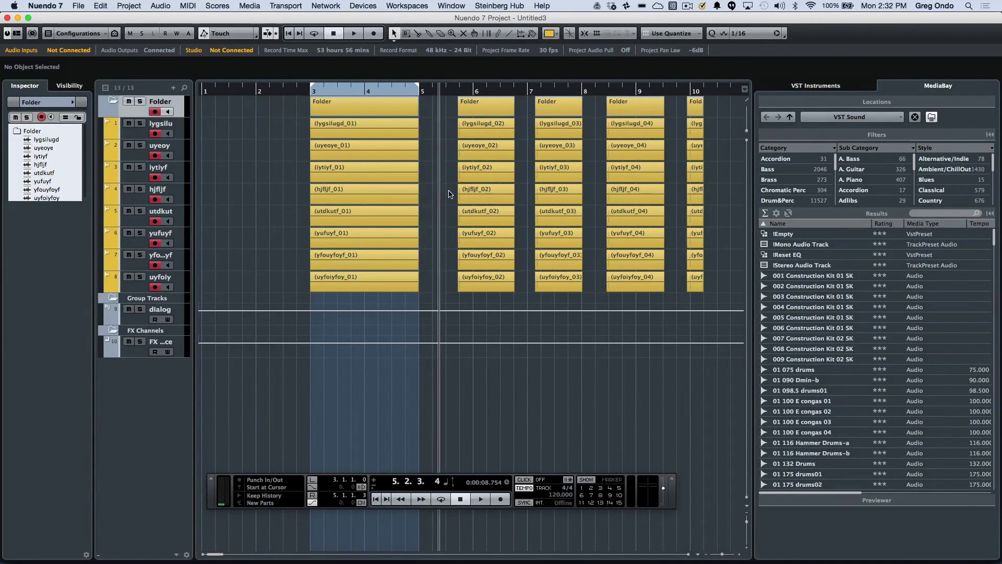
pyautogui.click(528, 194)
pyautogui.click(593, 189)
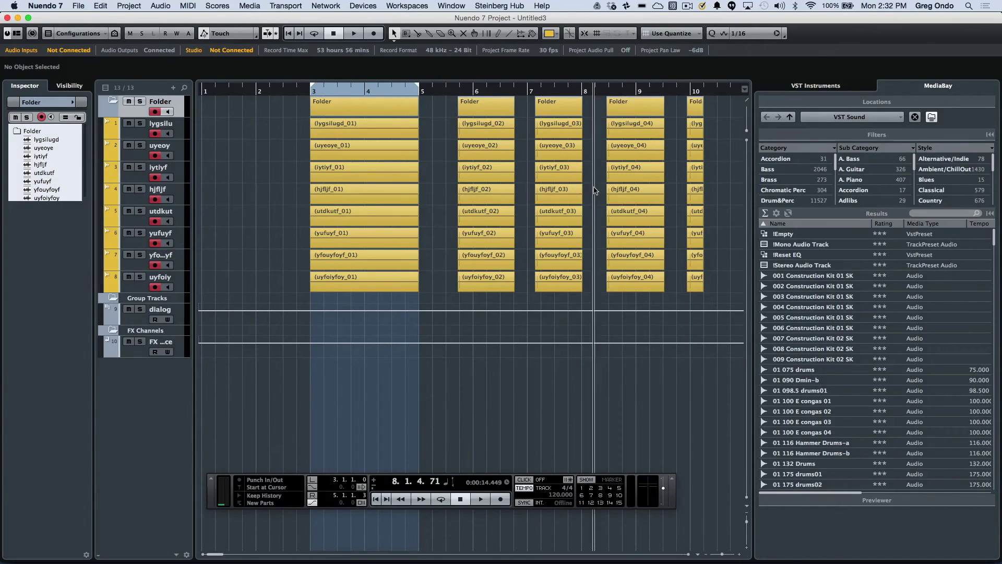
pyautogui.click(684, 188)
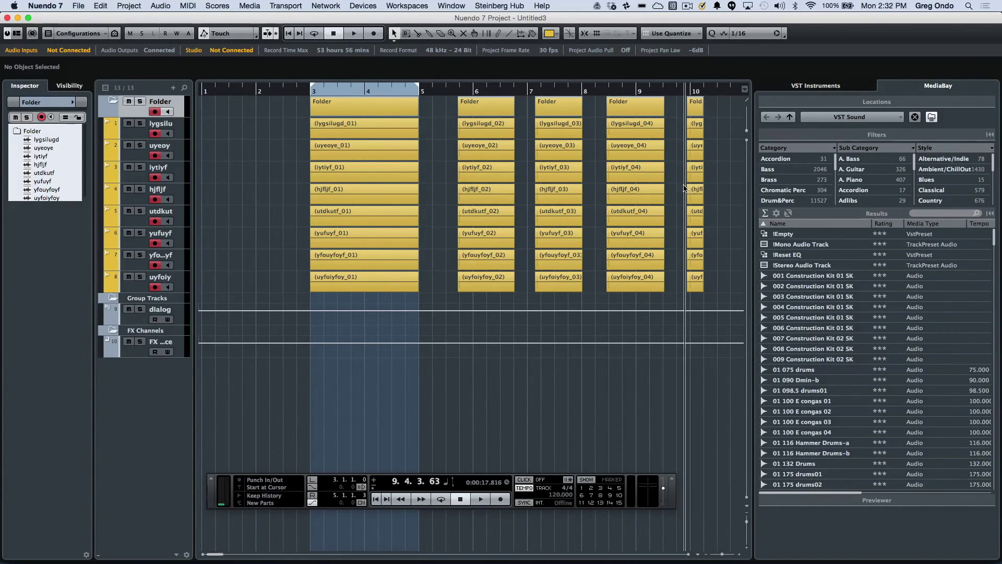
pyautogui.click(528, 191)
# Step: Play from the cursor and stop near bar 8
pyautogui.press('space')
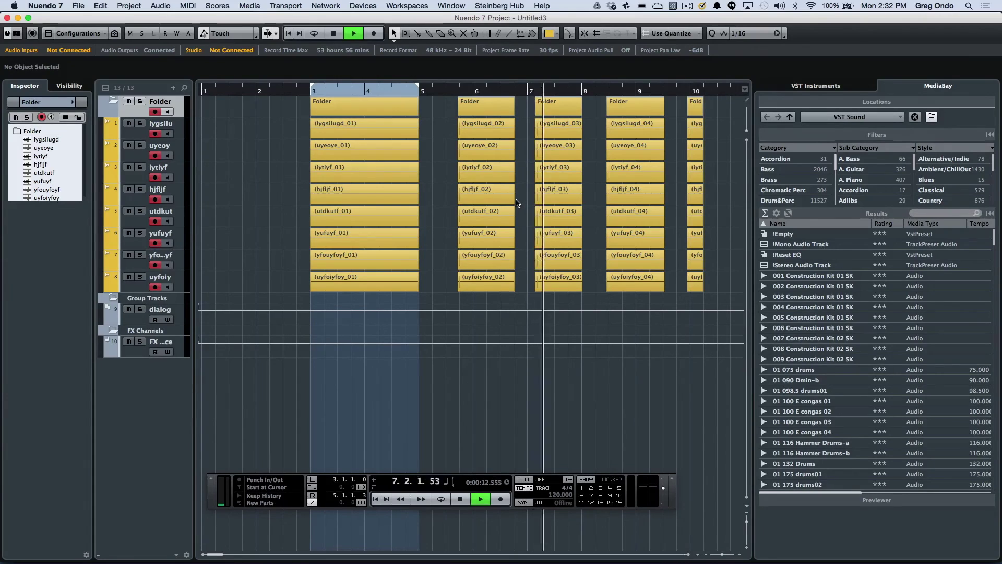
pyautogui.press('space')
pyautogui.click(38, 5)
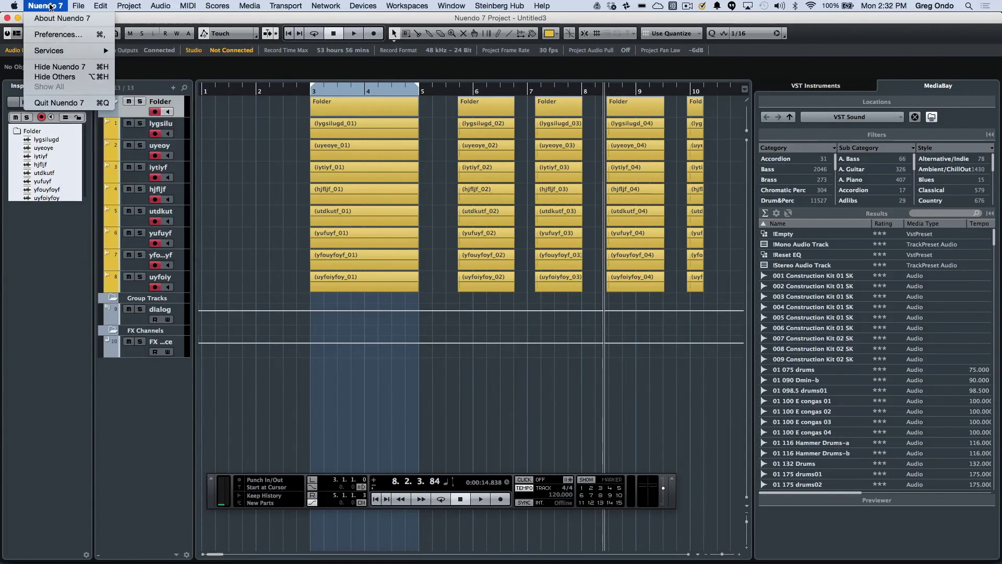
# Step: Enable Track Selection Follows Event Selection on the Editing preferences page
pyautogui.click(47, 35)
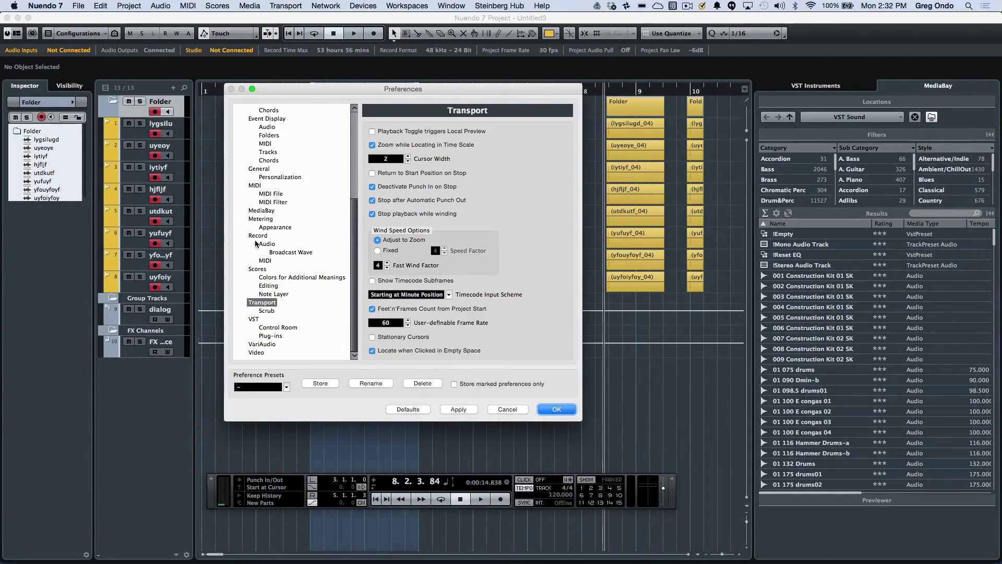
pyautogui.scroll(5, 264, 220)
pyautogui.click(266, 196)
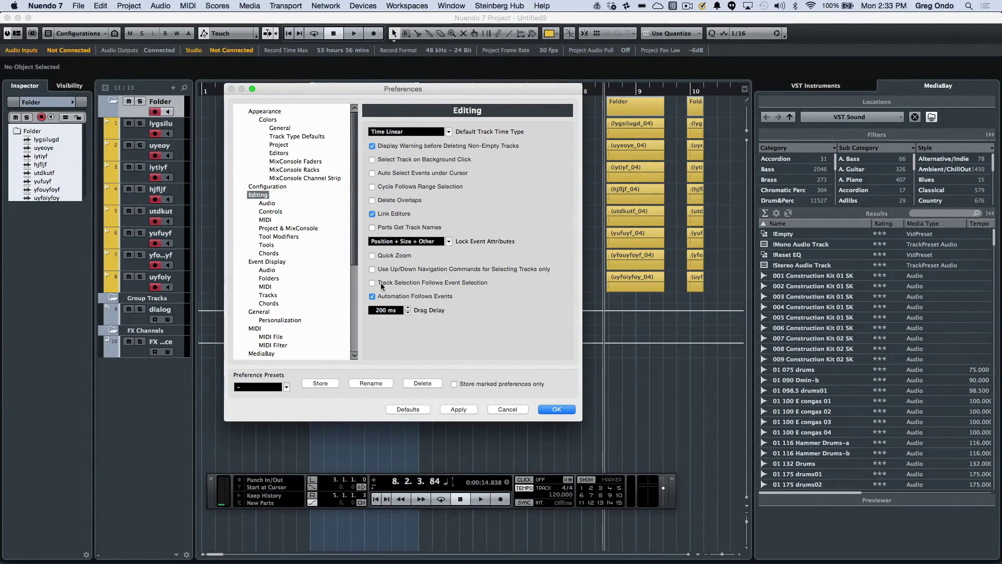
pyautogui.click(557, 409)
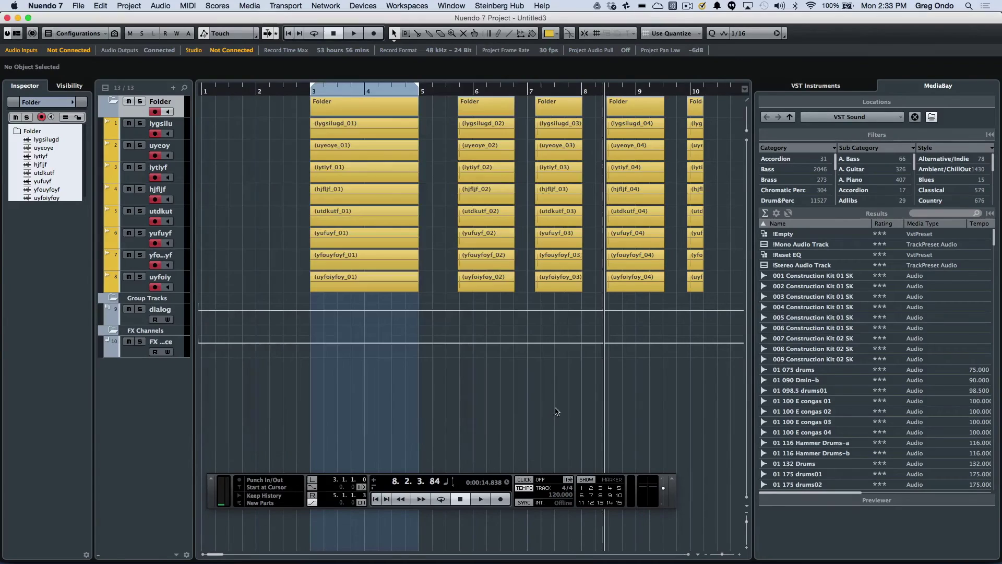
# Step: Lower the lygsilugd track fader to -12.5 dB, then select events yufuyf_02, yfouyfoyf_02 and utdkutf_04
pyautogui.click(110, 235)
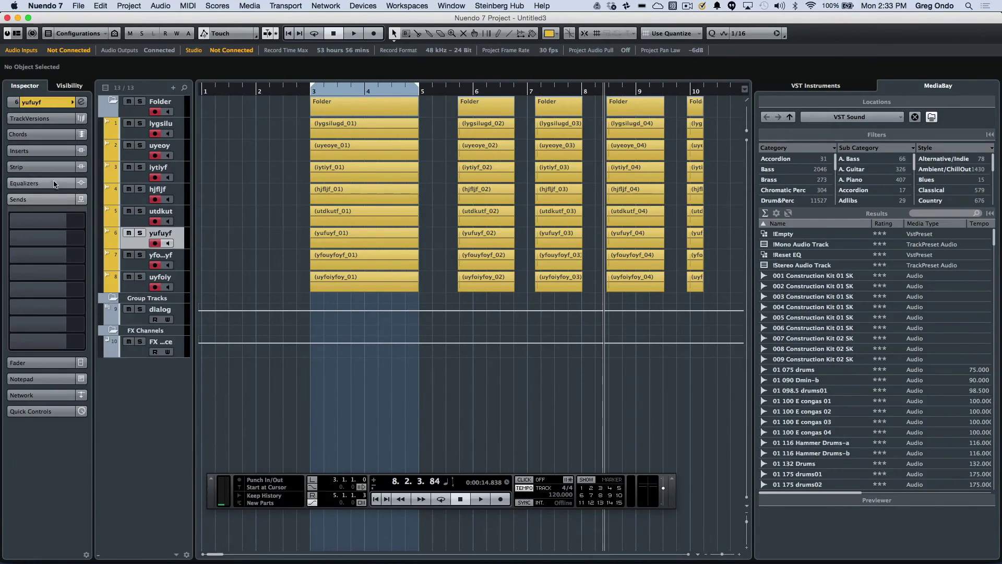
pyautogui.click(31, 364)
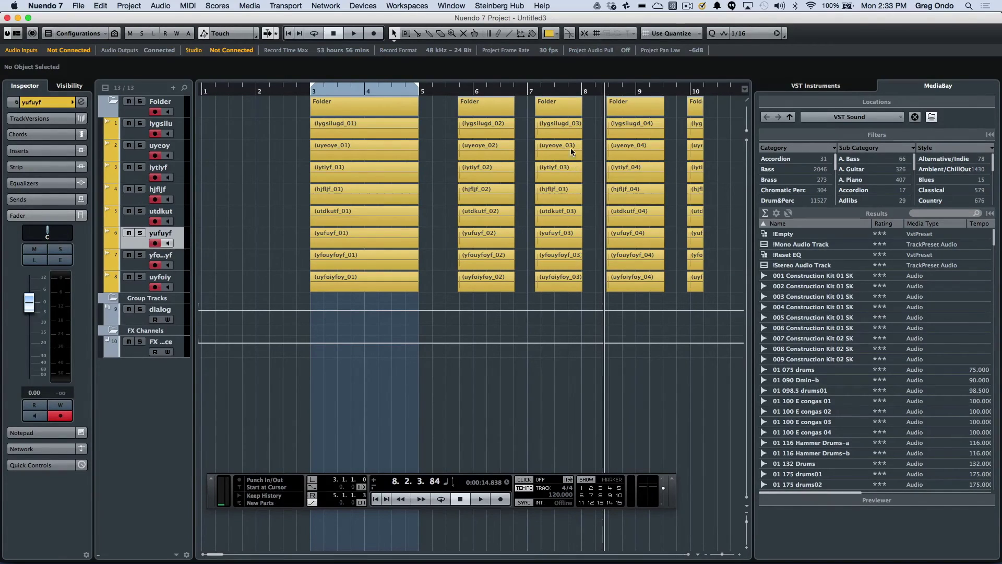
pyautogui.click(649, 133)
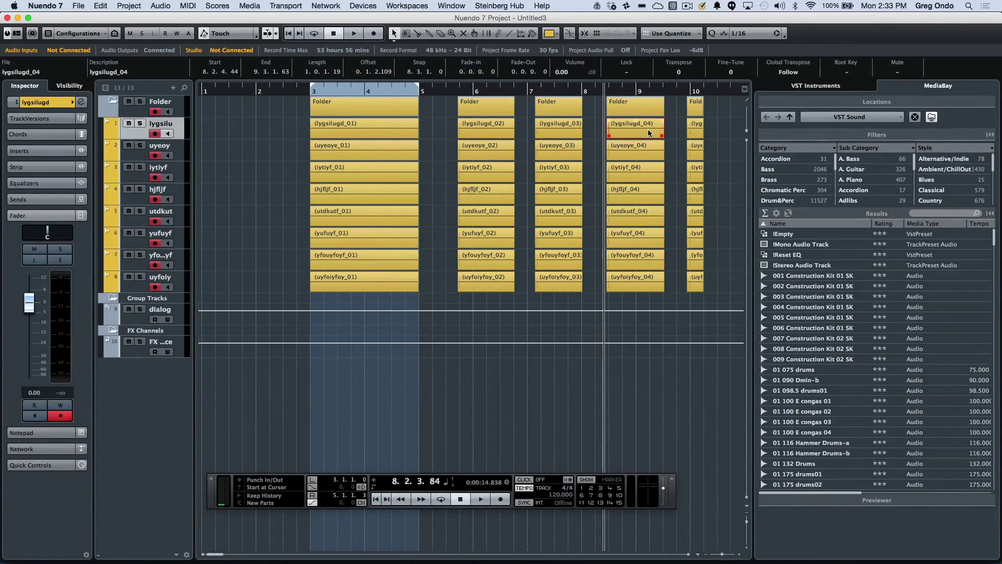
pyautogui.moveTo(33, 306); pyautogui.dragTo(33, 330)
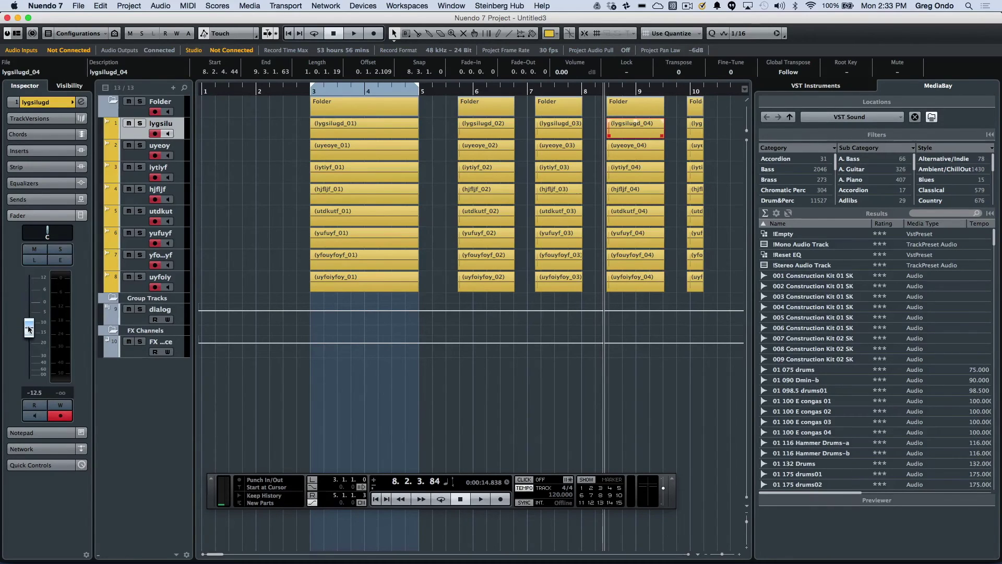
pyautogui.click(489, 241)
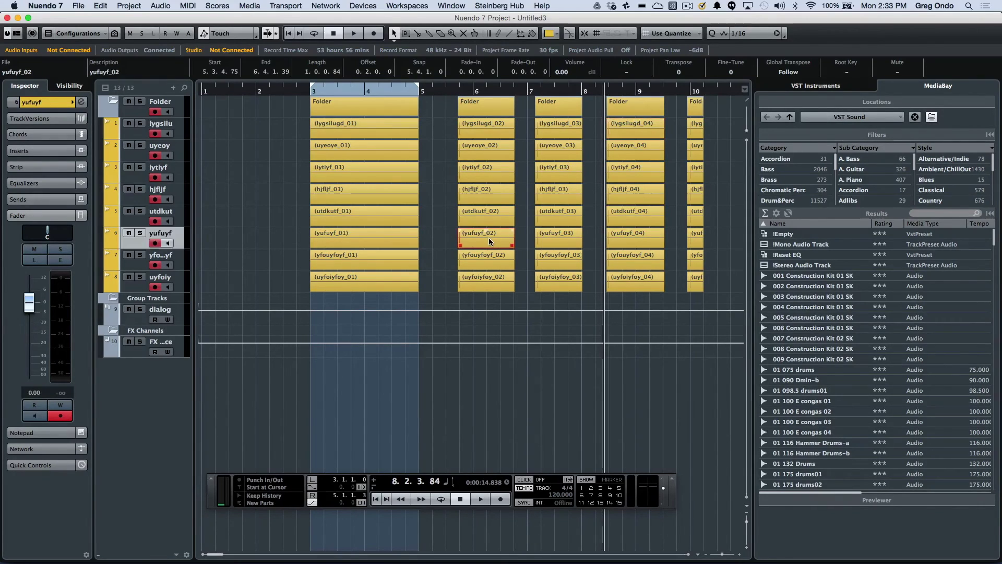
pyautogui.click(624, 125)
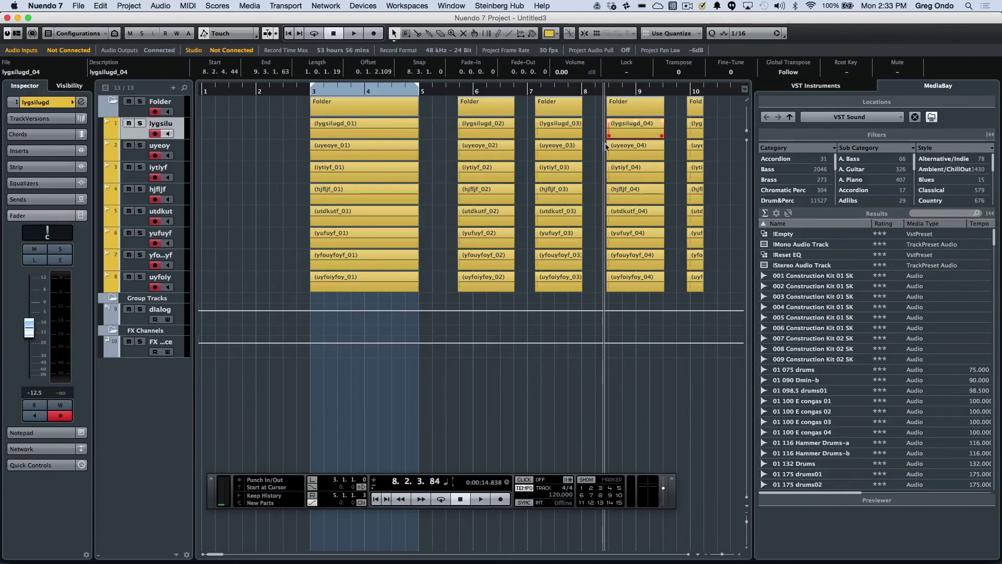
pyautogui.click(489, 257)
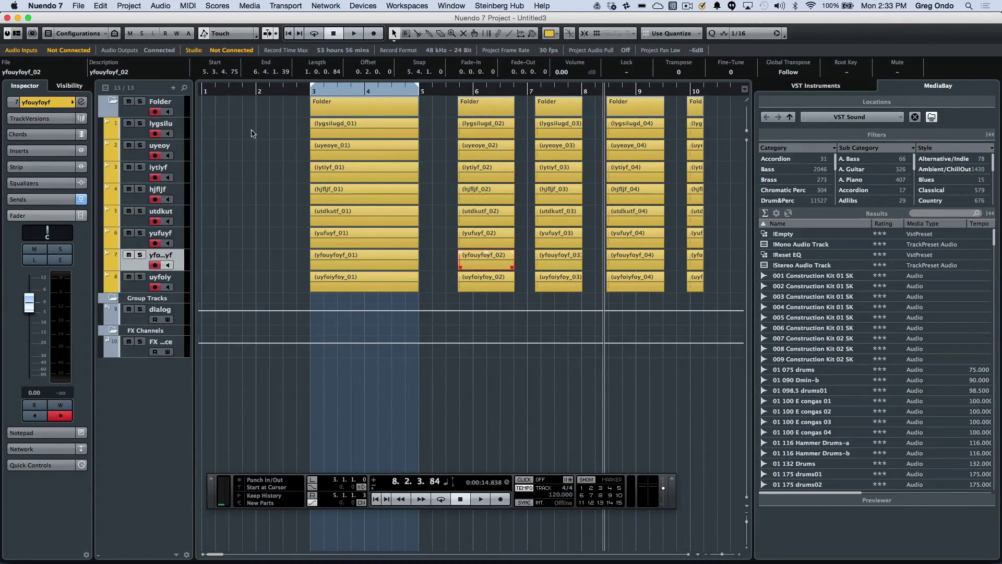
pyautogui.click(636, 222)
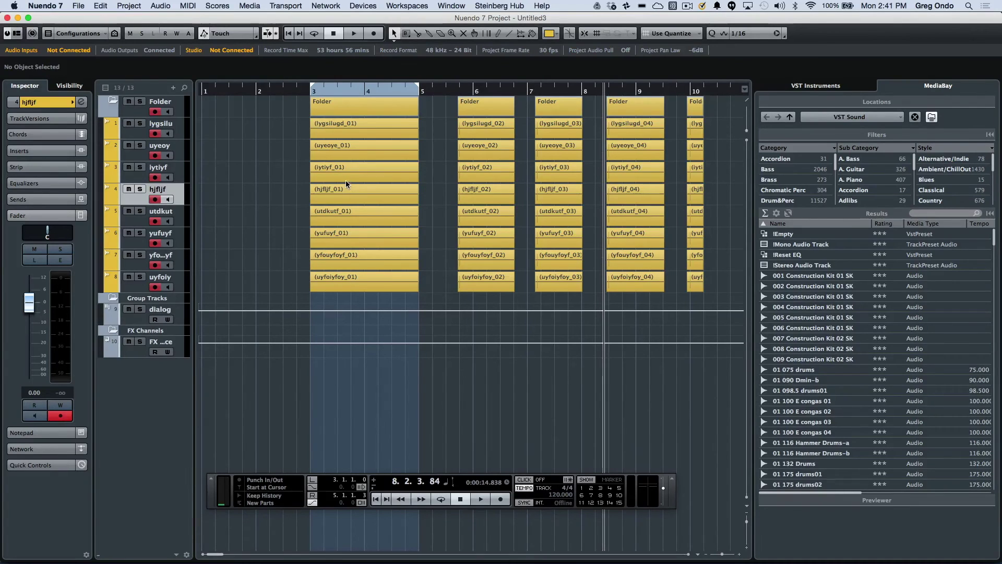
# Step: Open the Pool, expand its Audio folder to review takes like hjfljf_01 and lygsilugd_01, then close it
pyautogui.click(250, 6)
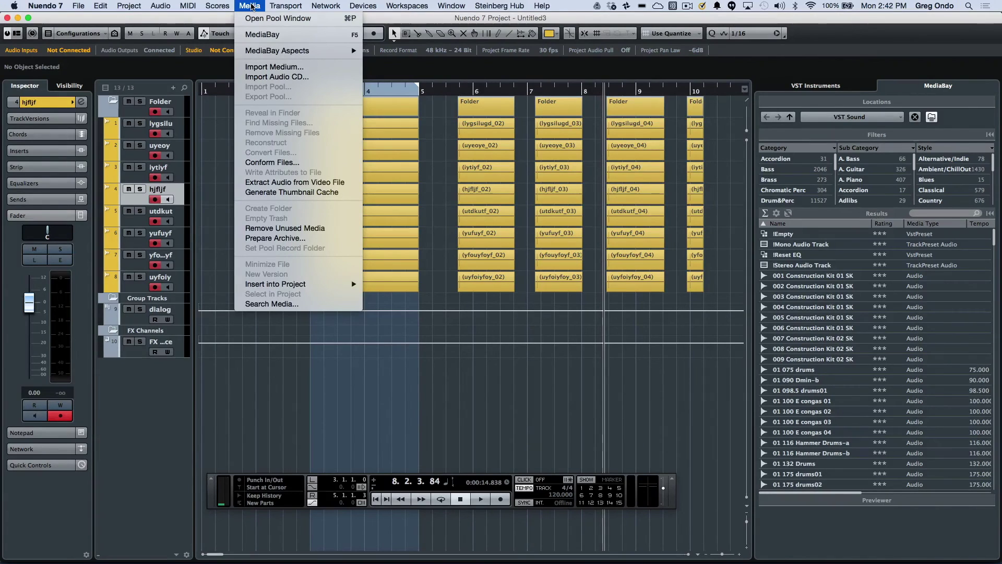
pyautogui.click(261, 18)
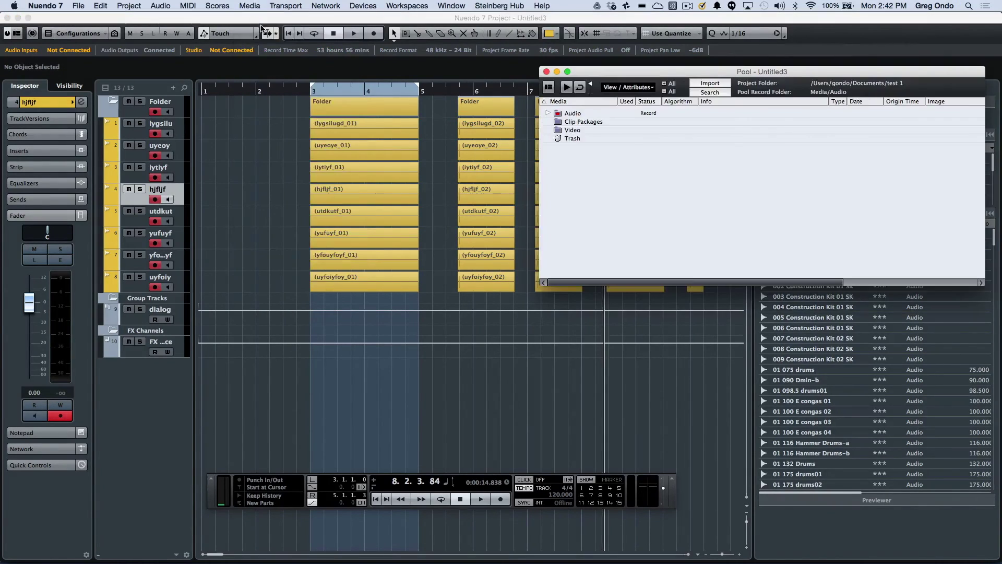
pyautogui.click(547, 112)
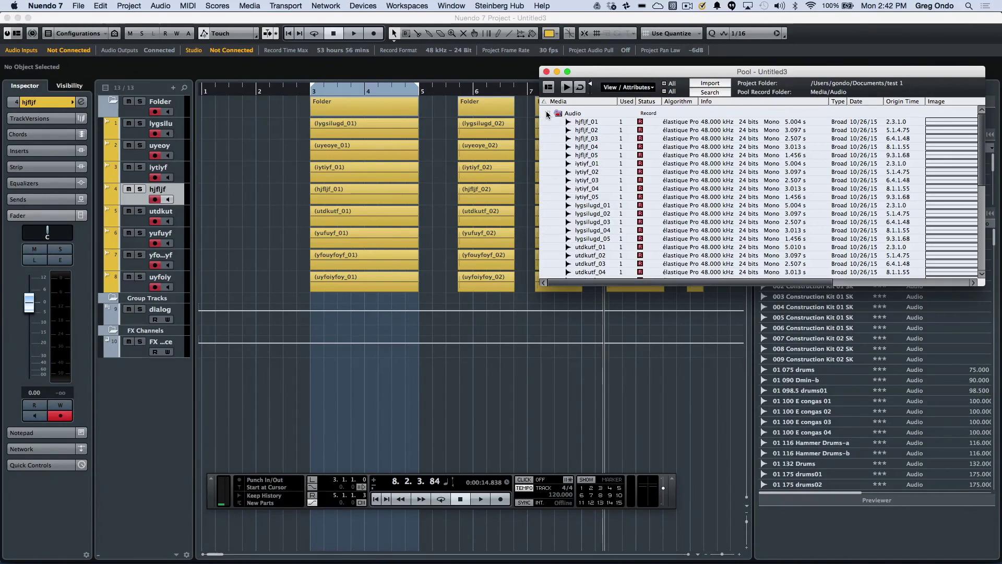
pyautogui.scroll(-1, 586, 187)
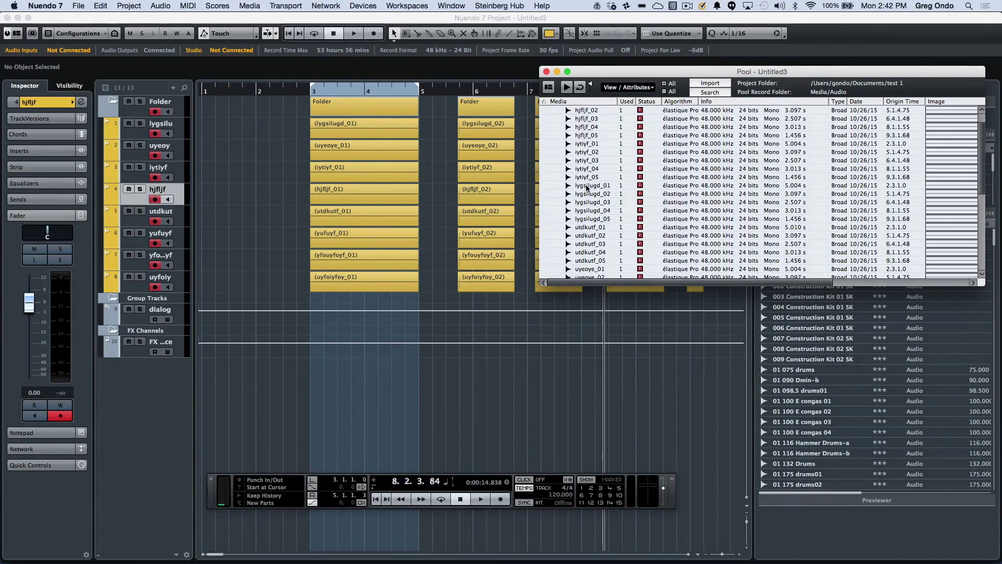
pyautogui.scroll(1, 587, 188)
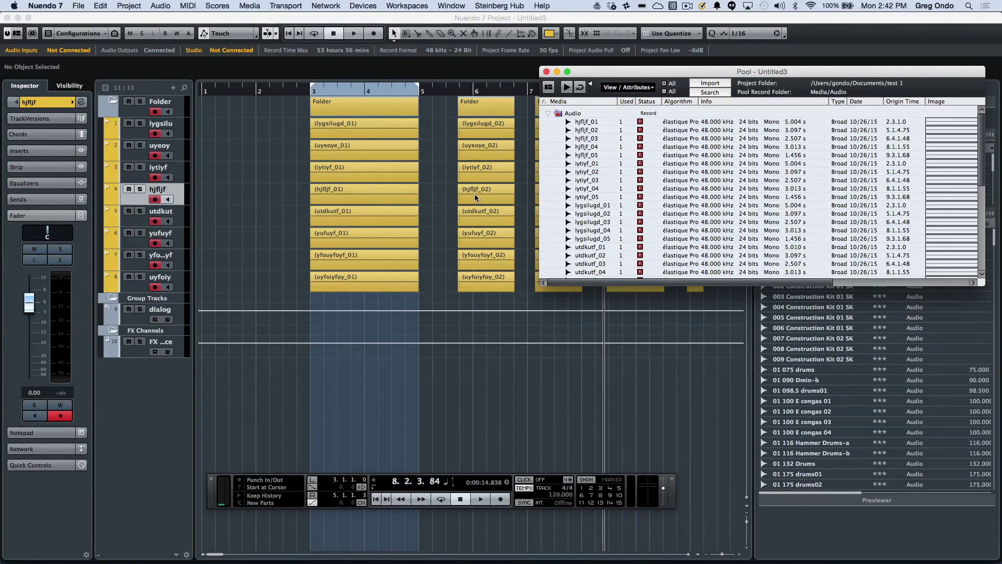
pyautogui.press('super+p')
# Step: Move hjfljf_02 to 5.2.2, return it to its original 5.3.4.75 position, then select yufuyf_03
pyautogui.moveTo(475, 193); pyautogui.dragTo(452, 193)
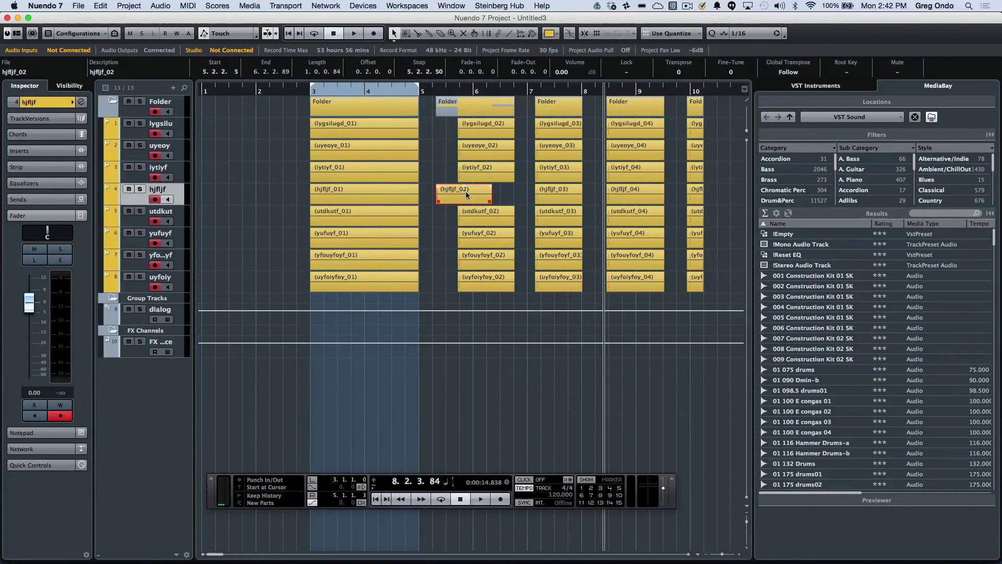
pyautogui.rightClick(465, 191)
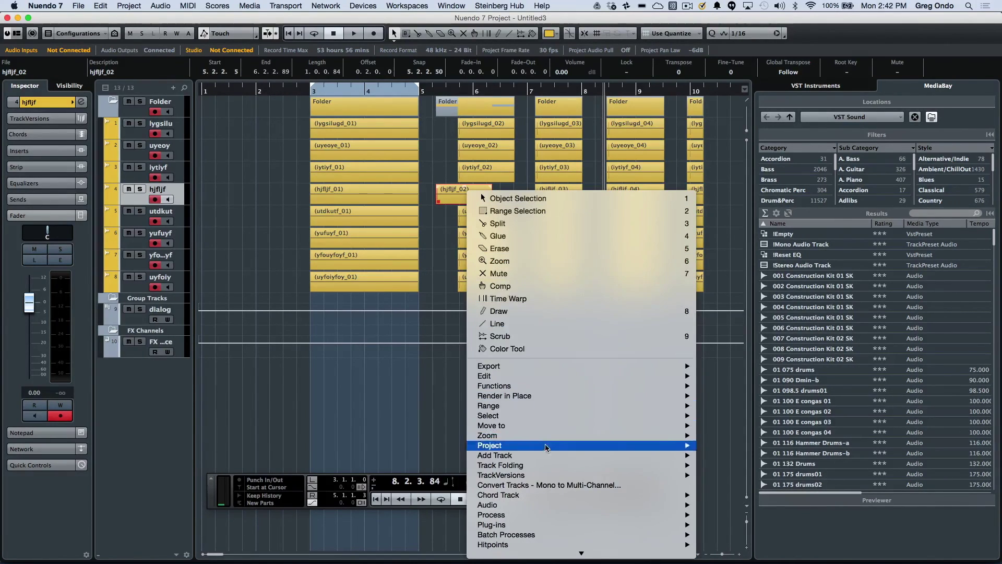
pyautogui.moveTo(690, 427)
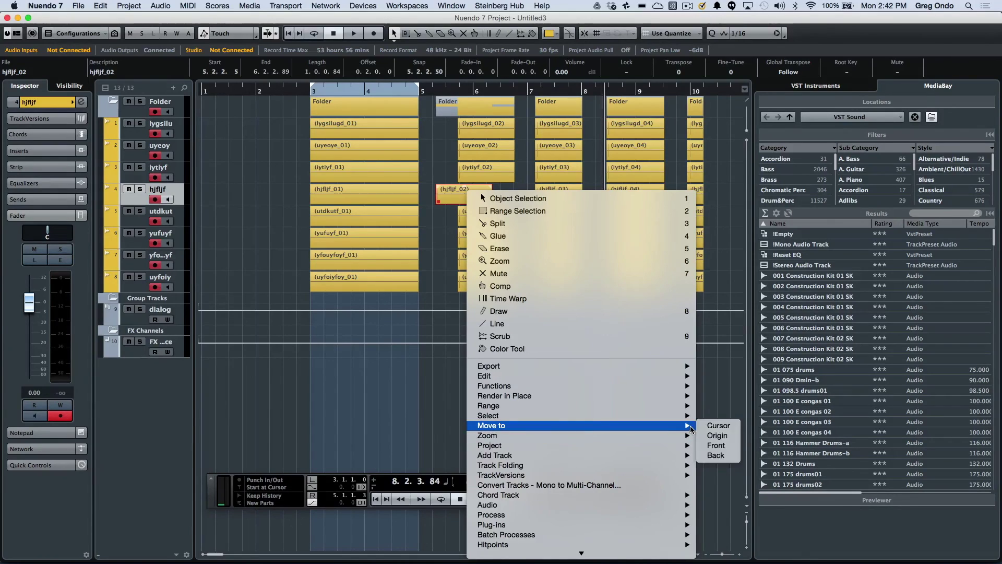
pyautogui.click(717, 435)
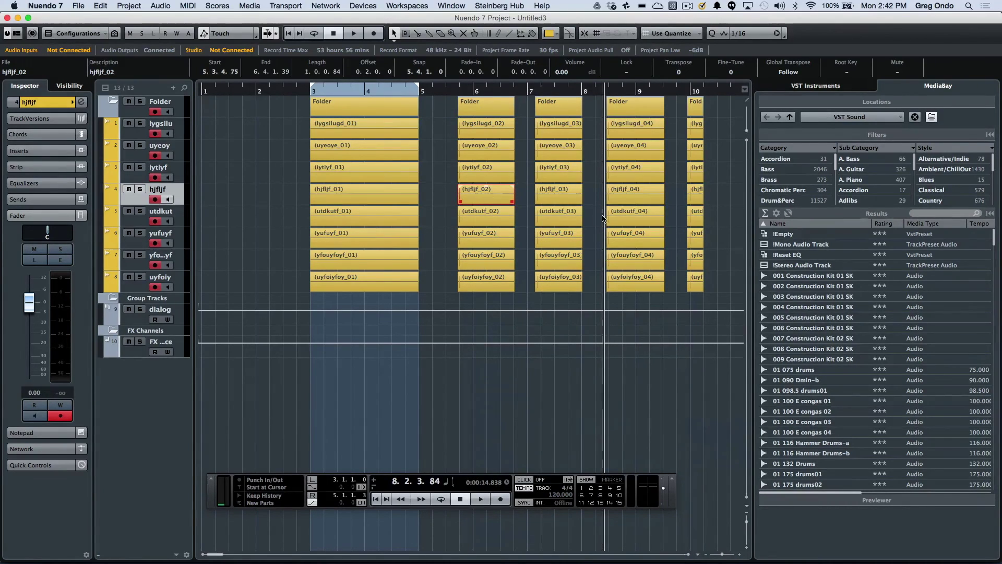
pyautogui.click(553, 237)
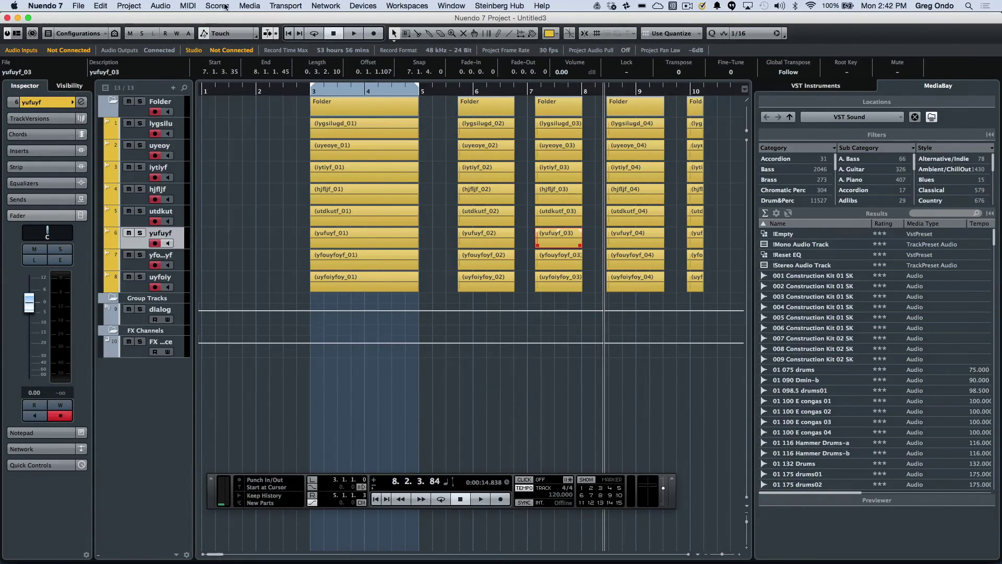
# Step: Locate yufuyf_03 in the Pool and place a copy on the yufuyf track at bar 1
pyautogui.click(161, 6)
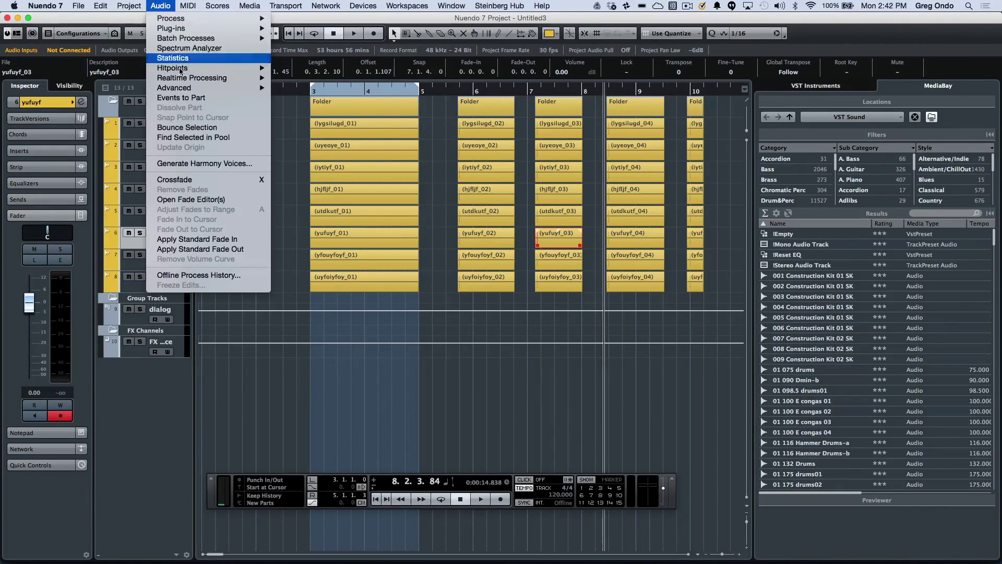
pyautogui.click(204, 139)
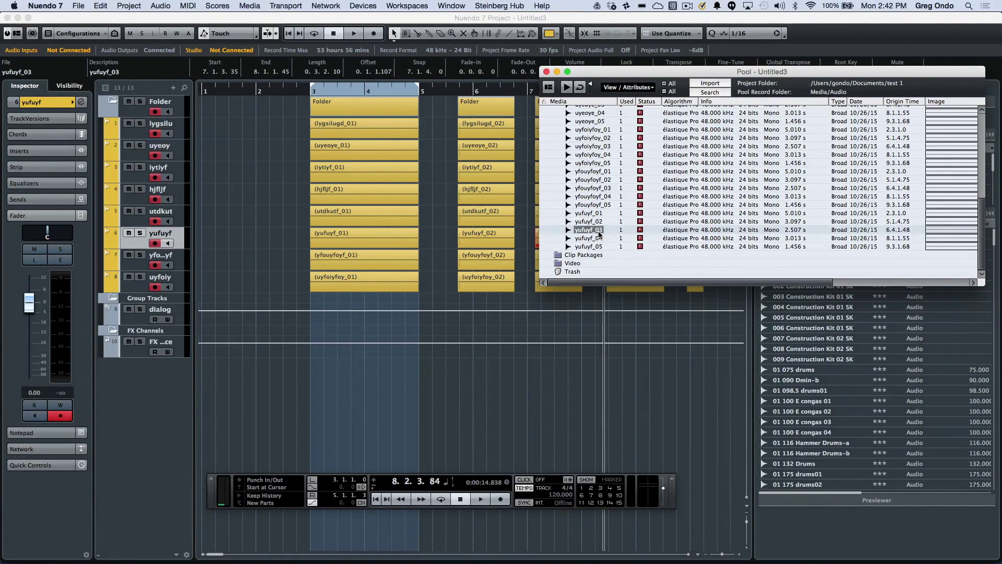
pyautogui.click(235, 233)
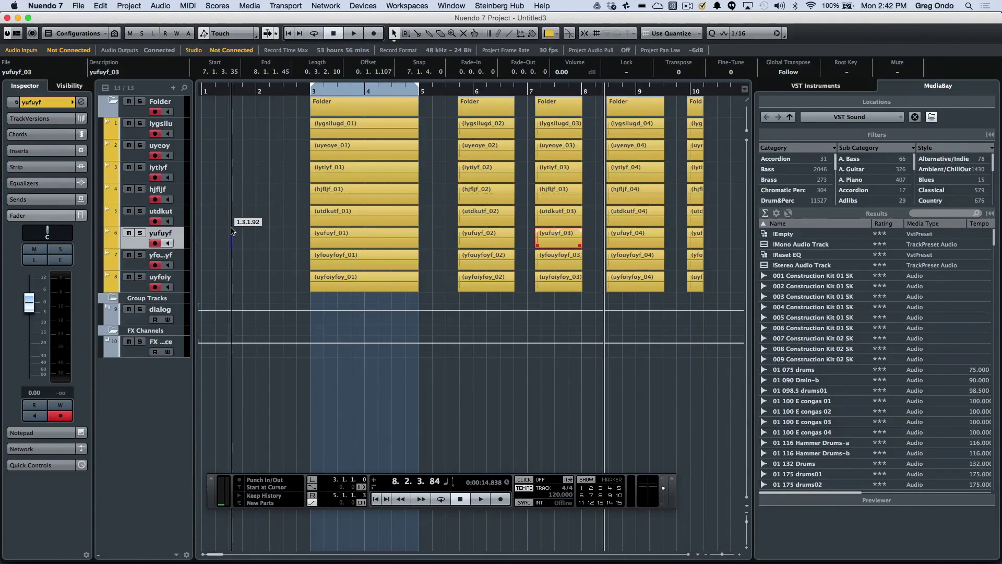
pyautogui.moveTo(231, 233); pyautogui.dragTo(231, 232)
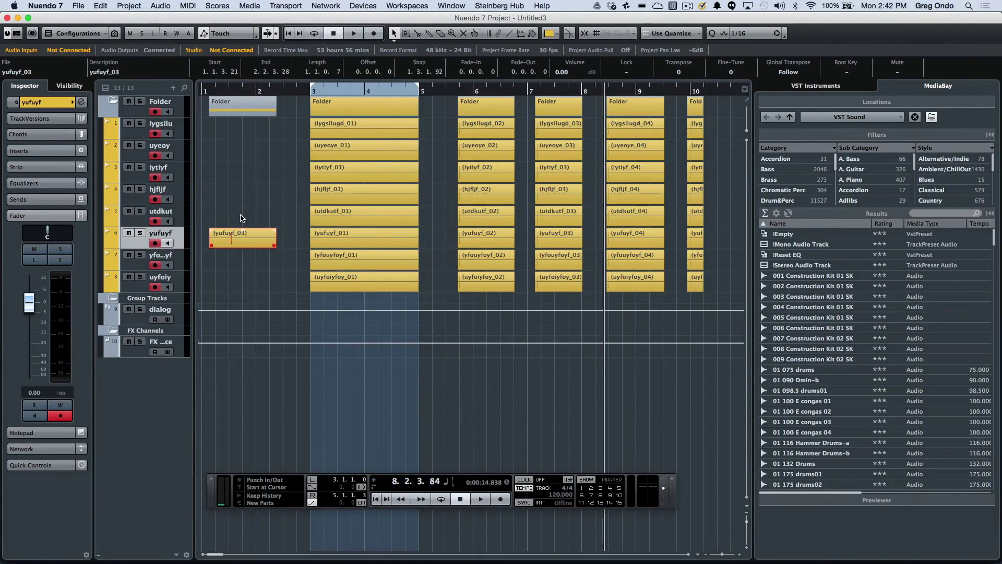